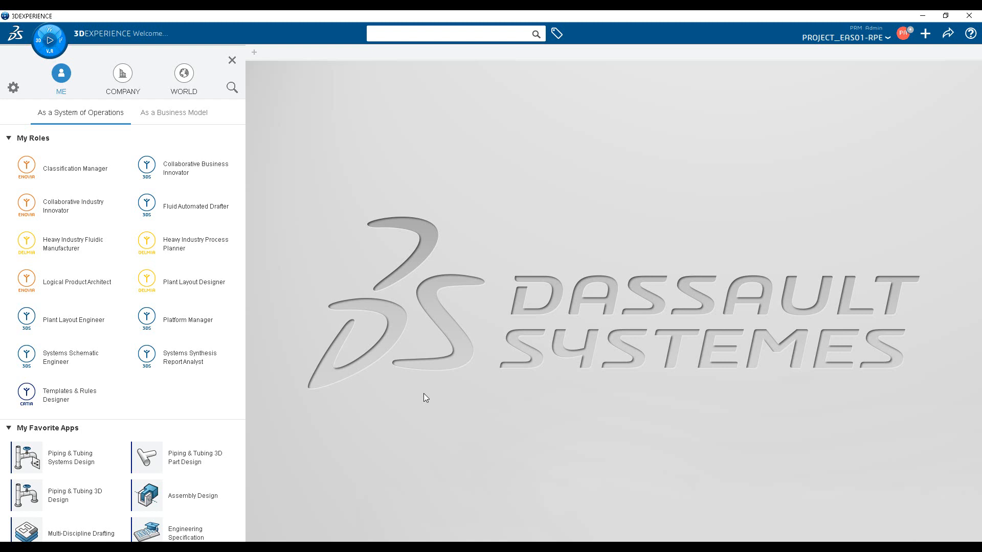
Open the Piping & Tubing 3D Design app, look through the fluidic PLM cache disciplines, and dismiss the cache dialog without filling it.
left_click(70, 497)
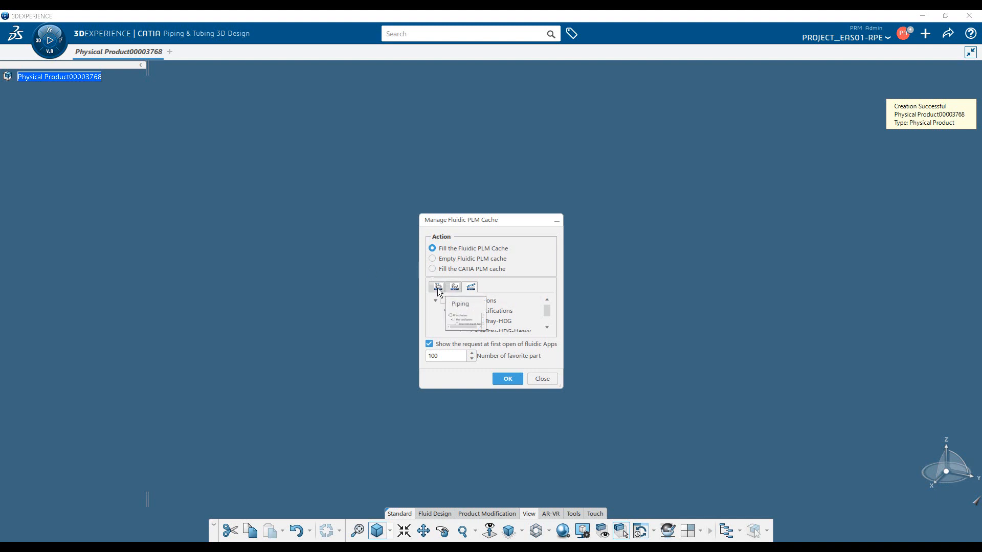
left_click(471, 287)
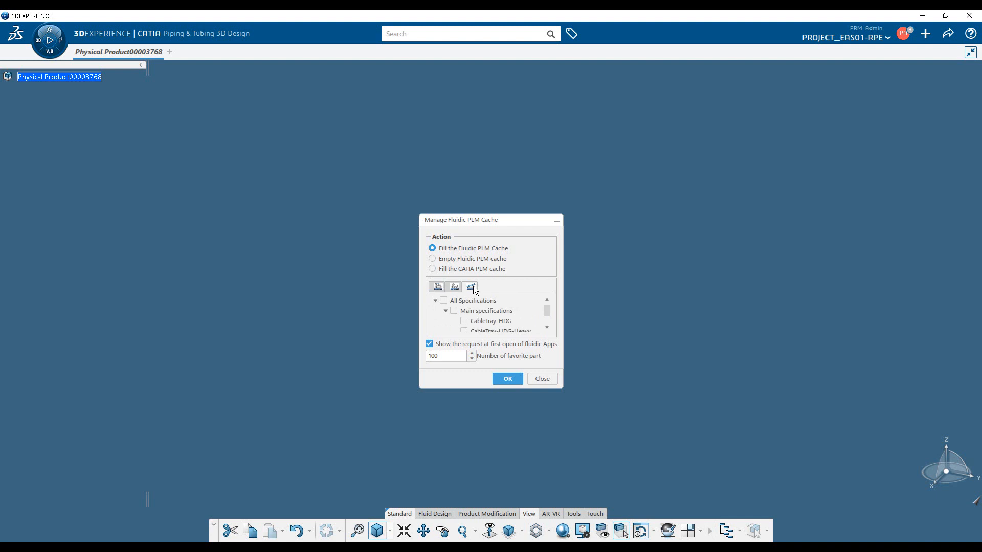
left_click(542, 378)
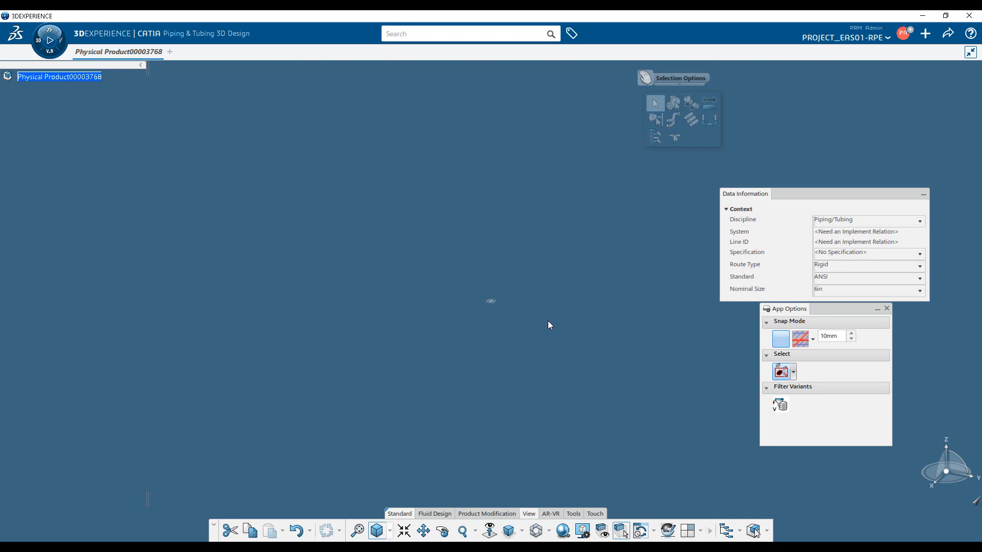
Close the App Options and dock the Data Information at the right edge of the 3D view.
left_click(887, 309)
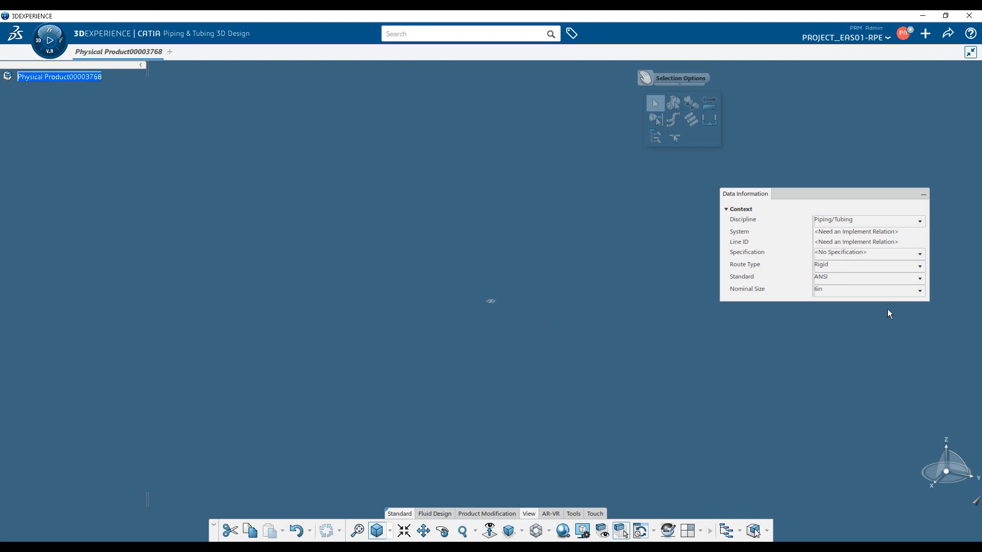
left_click_drag(799, 193, 980, 206)
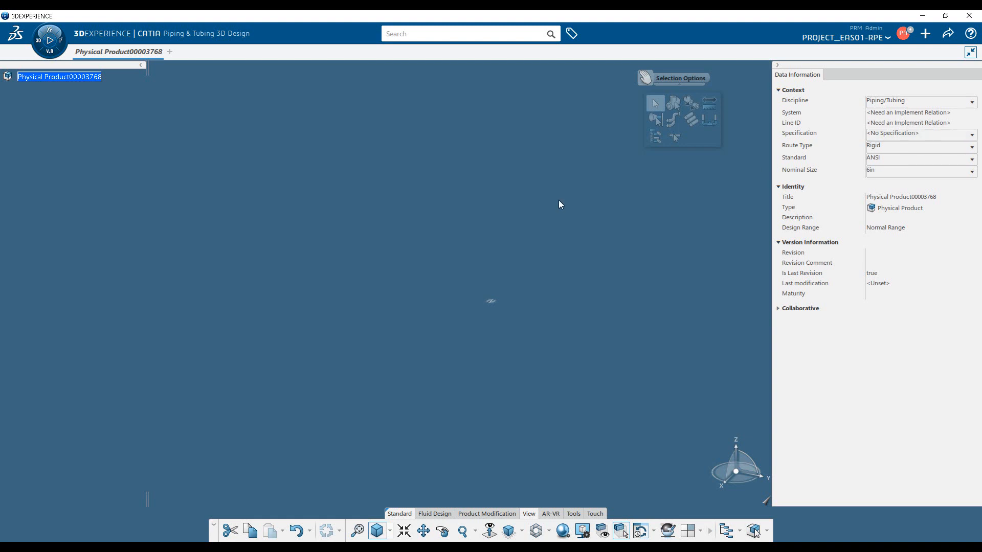
Create a new rigid pipe route with its first node at coordinates 0, 0, 0 mm.
left_click(433, 516)
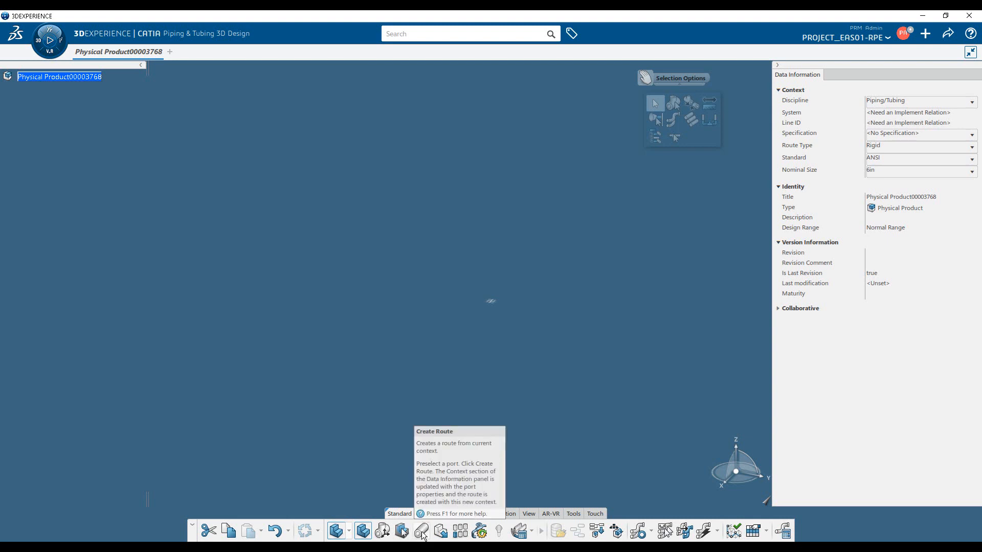
left_click(421, 533)
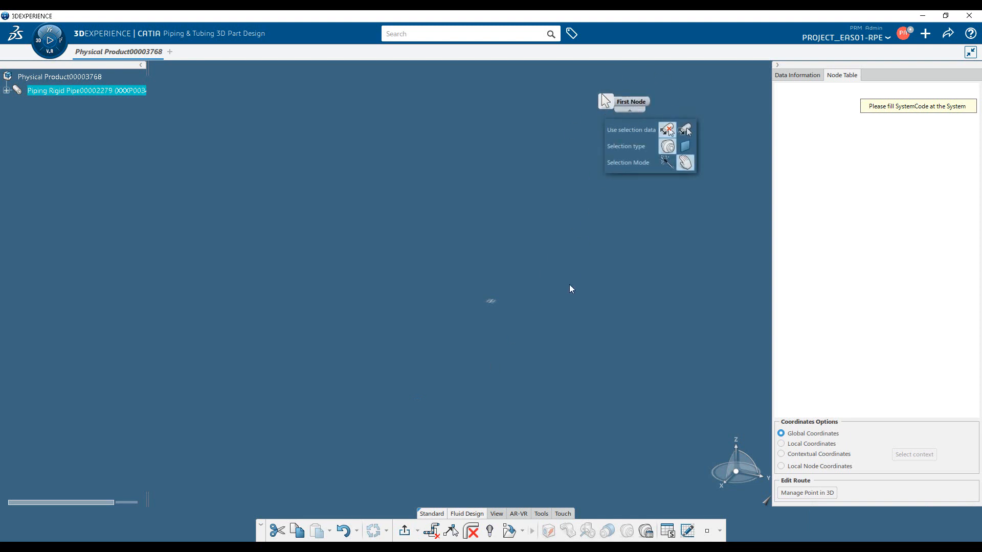
left_click(707, 531)
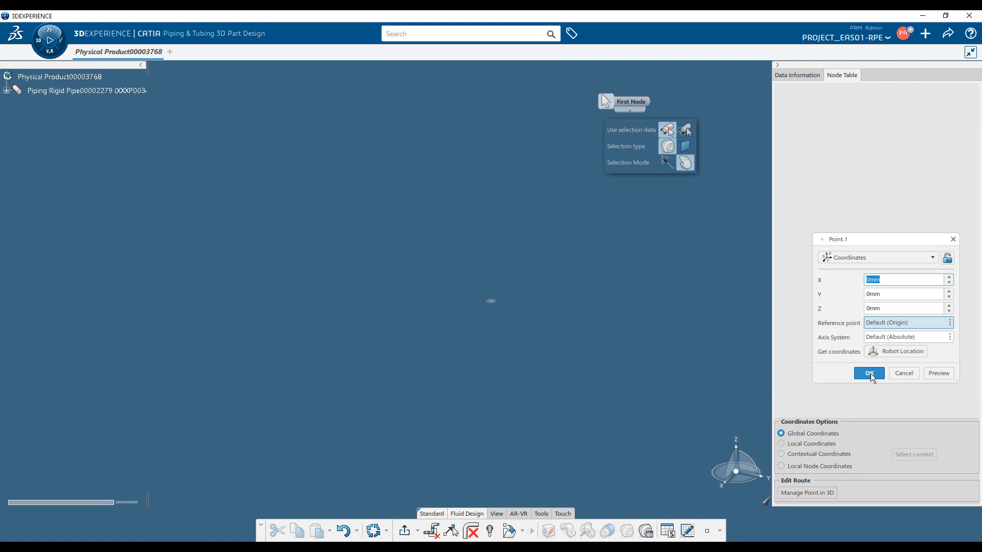
left_click(870, 374)
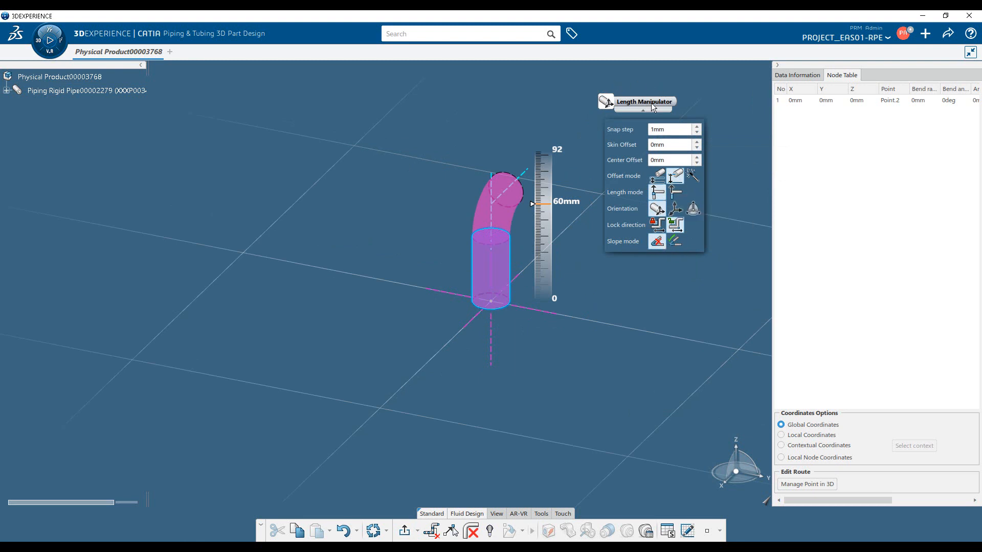
Lengthen the first vertical pipe segment to about 129 mm and add a node about 173 mm along negative Y from its upper end.
middle_click_drag(548, 333, 466, 348)
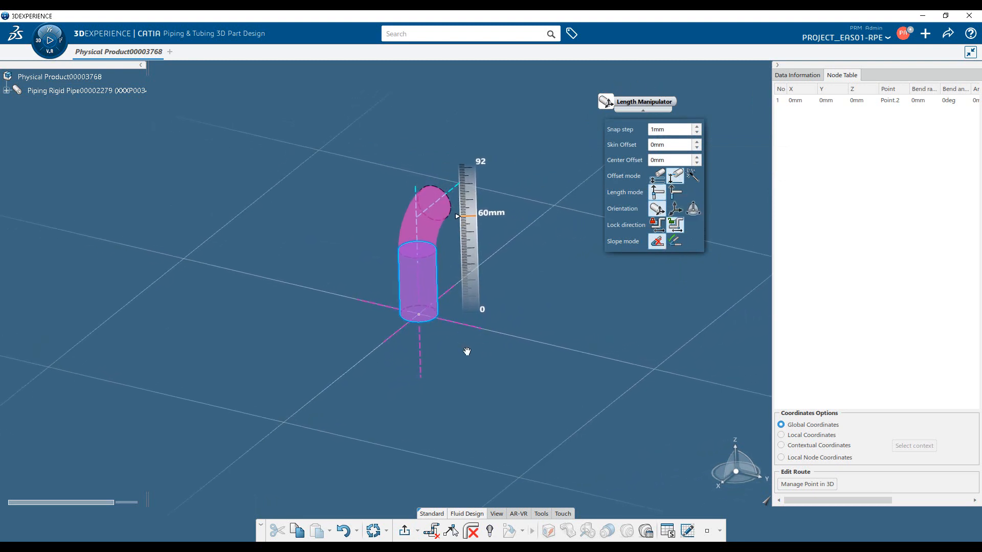
left_click(459, 324)
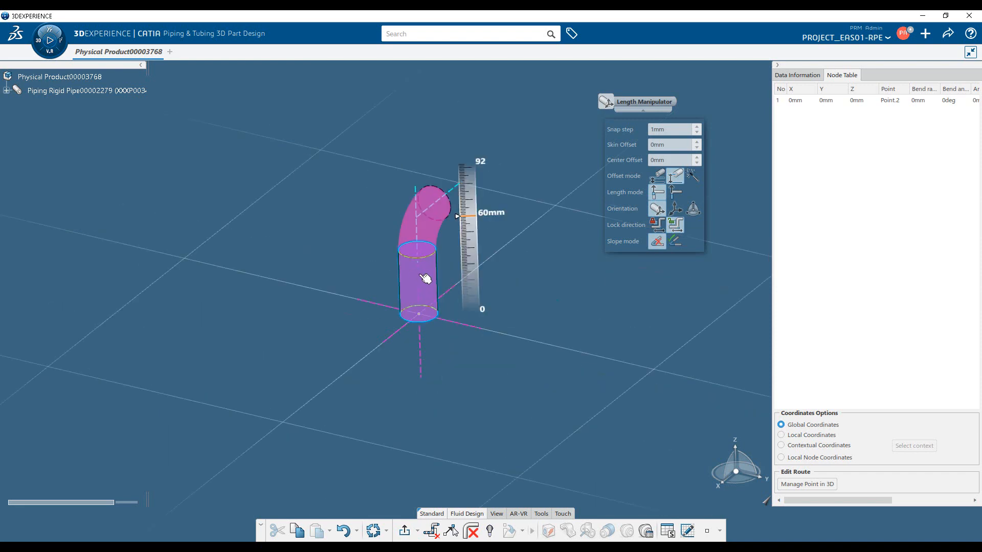
left_click_drag(429, 278, 424, 174)
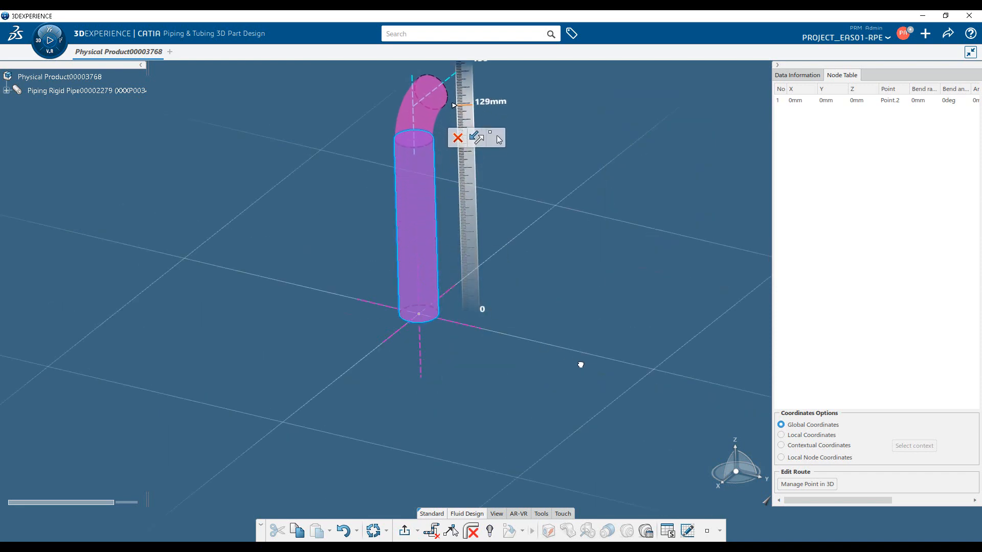
middle_click_drag(525, 292, 550, 354)
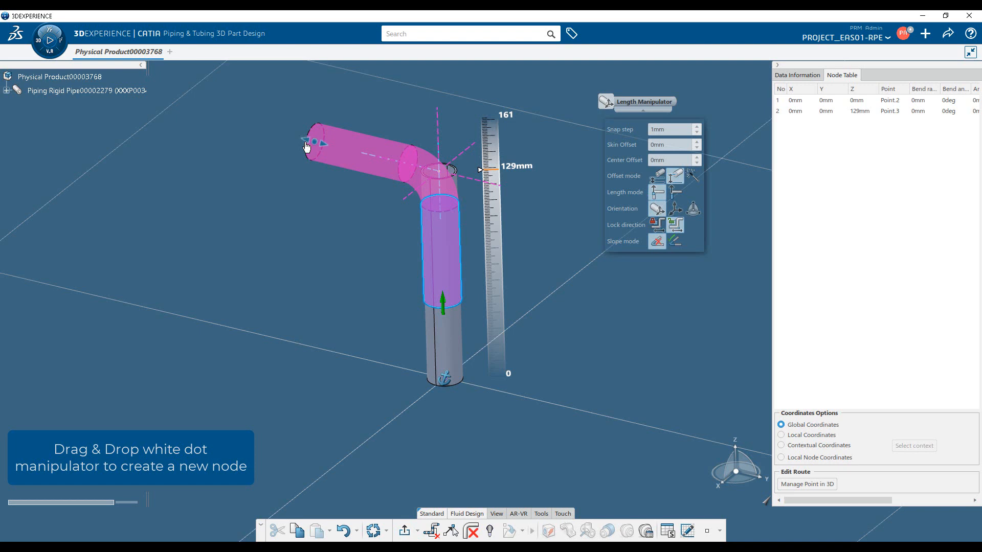
left_click_drag(306, 147, 160, 115)
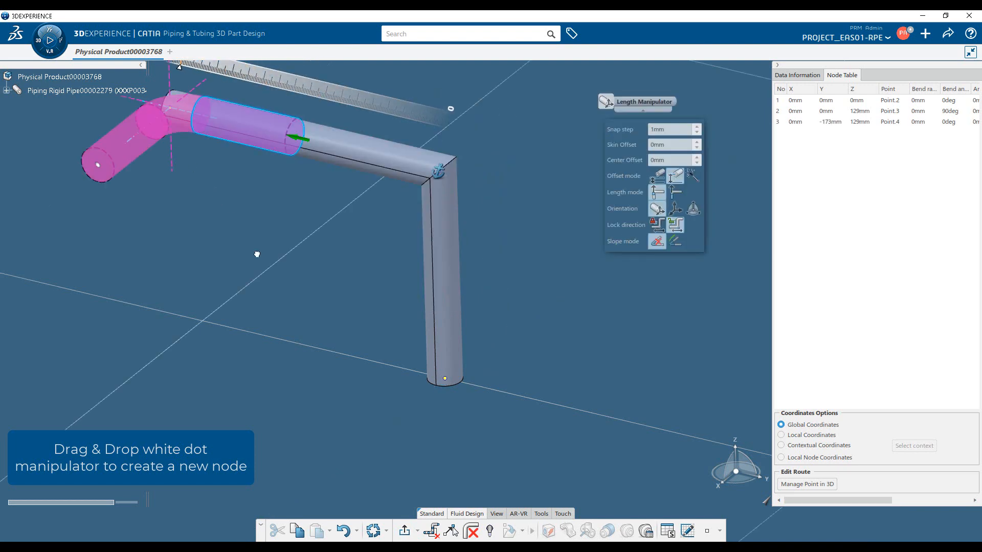
Try extending the pipe straight on from its end node by about 146 mm along negative Y, and undo that extension.
middle_click_drag(265, 293, 454, 415)
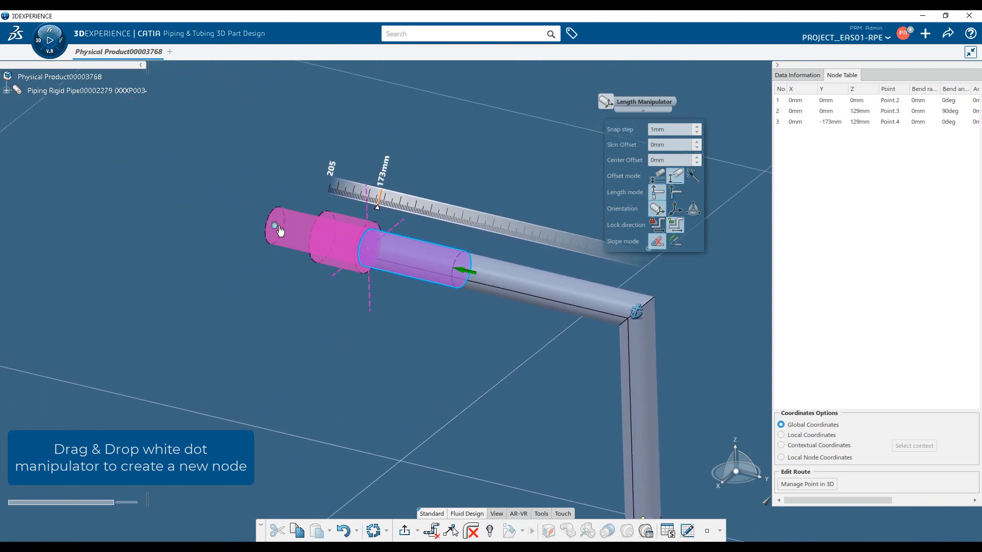
left_click_drag(266, 228, 141, 195)
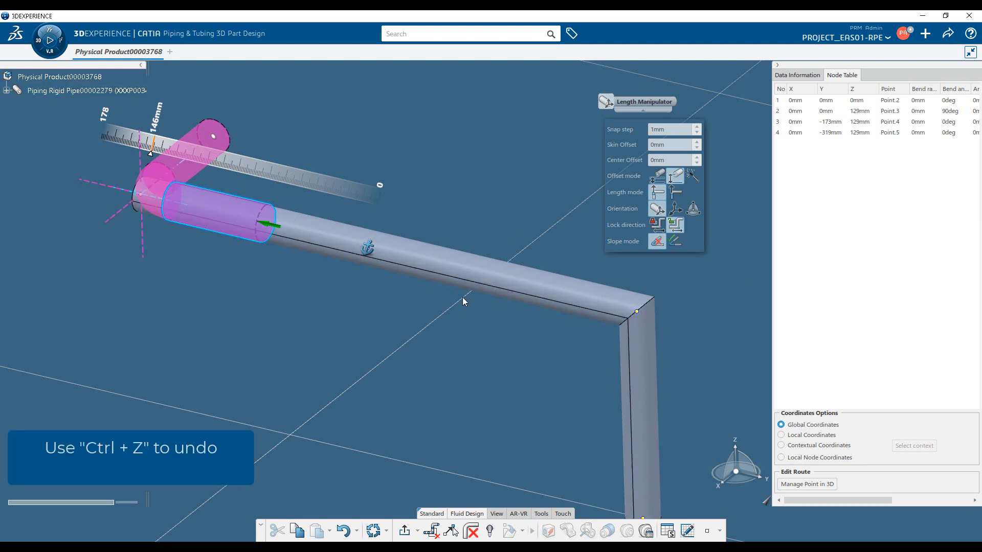
key("ctrl+z")
left_click(371, 253)
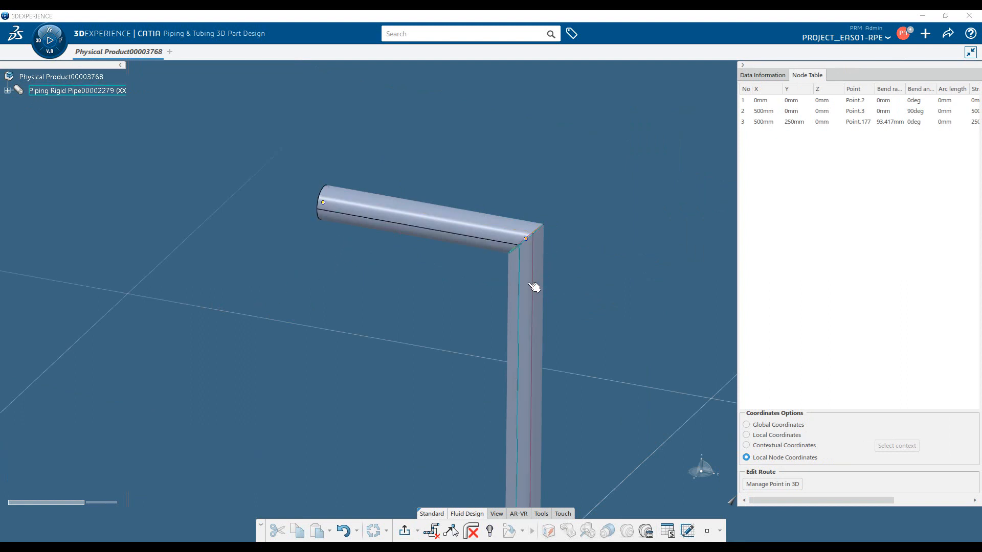
Display the length manipulator near both ends of the horizontal pipe segment and switch it between the two segments meeting at the corner node.
left_click(342, 208)
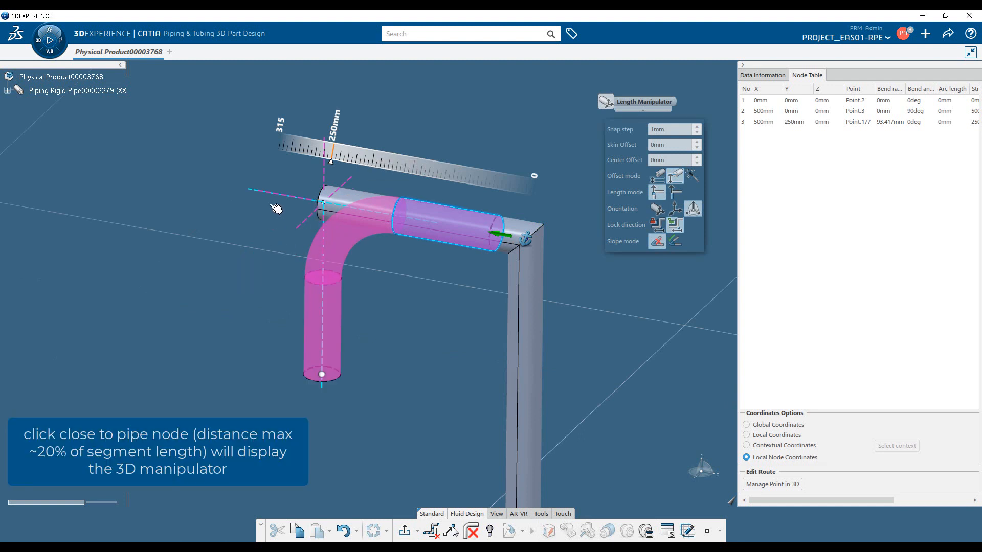
left_click(272, 212)
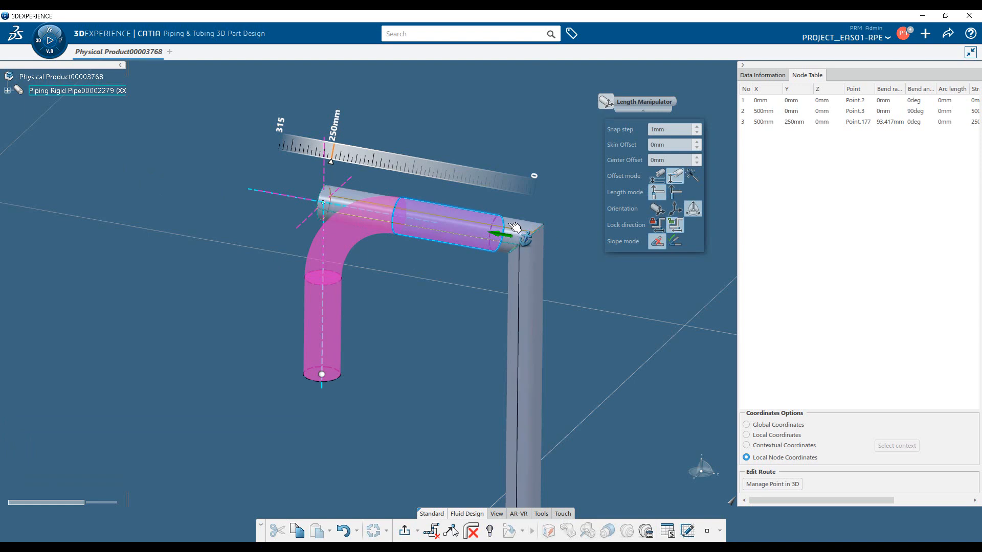
left_click(514, 227)
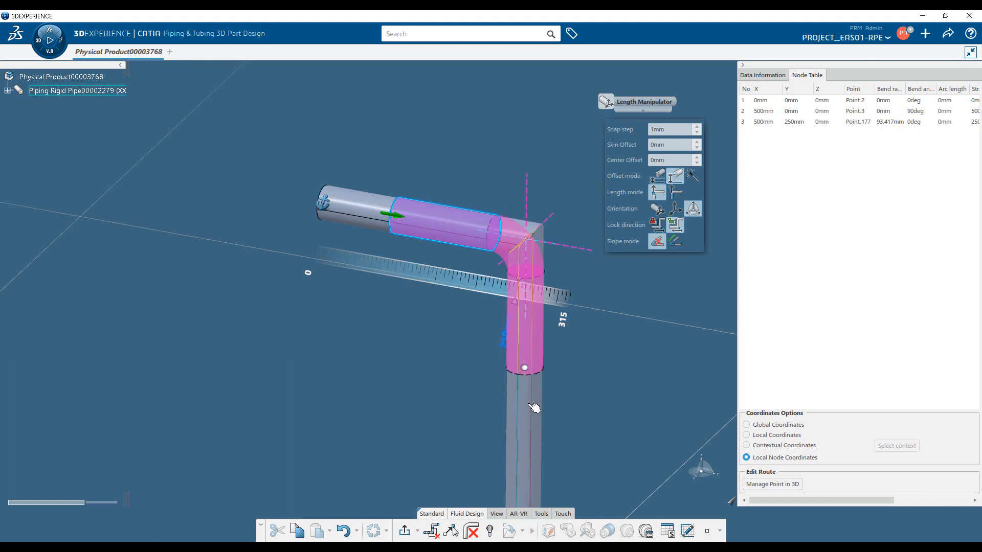
left_click(547, 256)
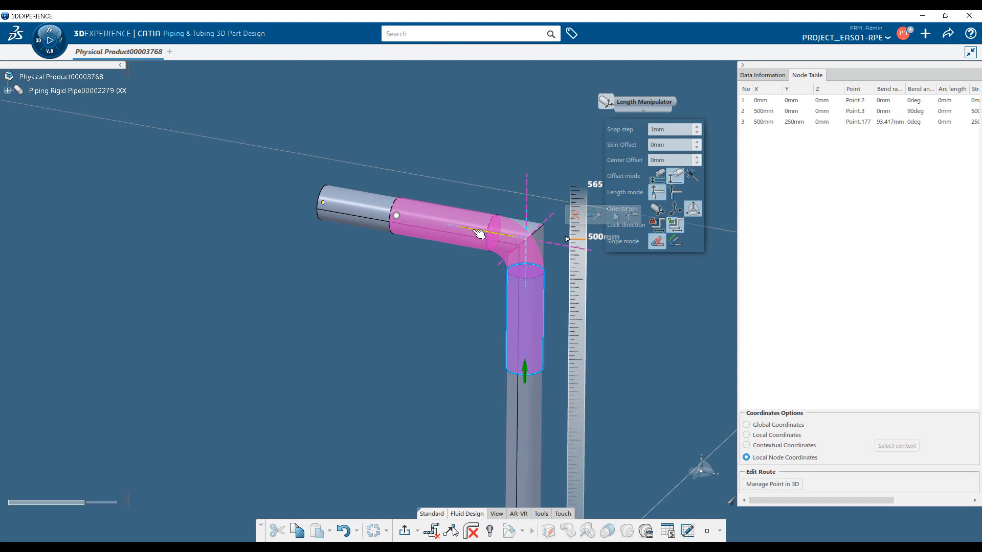
left_click(526, 369)
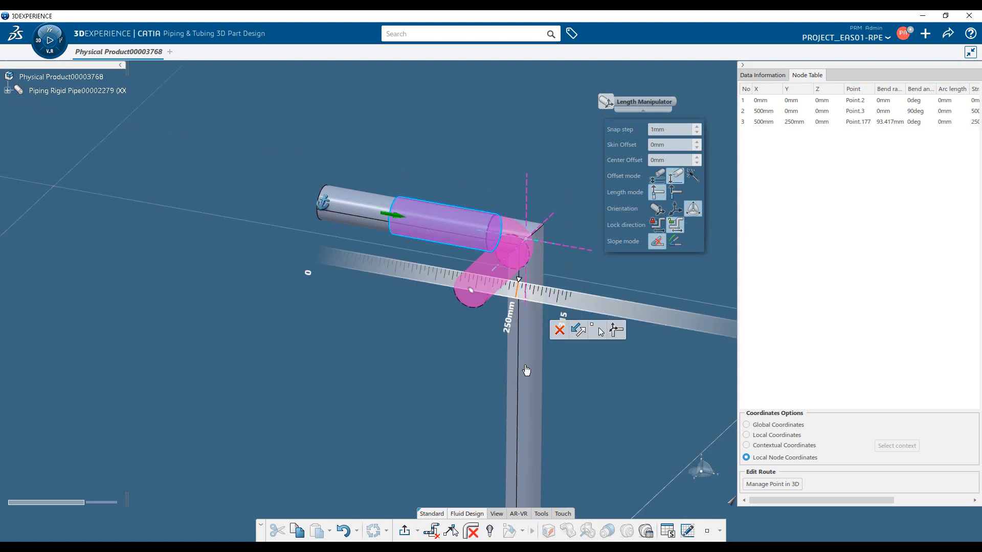
left_click(399, 224)
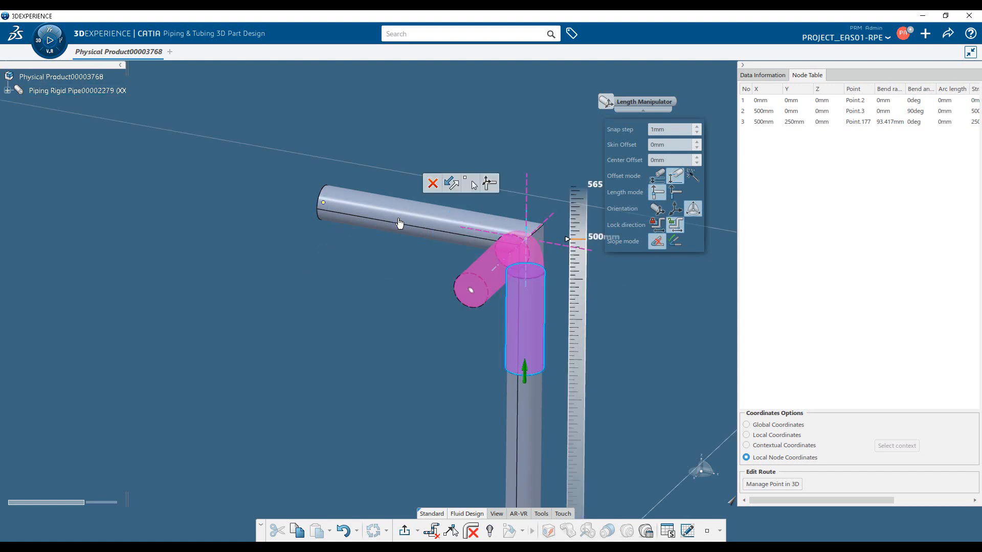
left_click(441, 217)
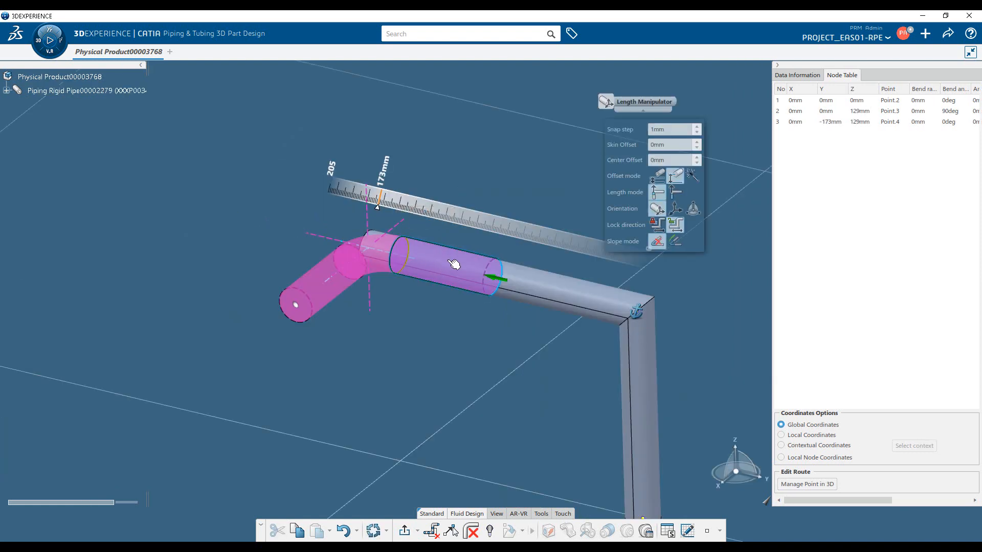
Stretch the horizontal pipe segment outward and set its length to 250 mm.
left_click(367, 223)
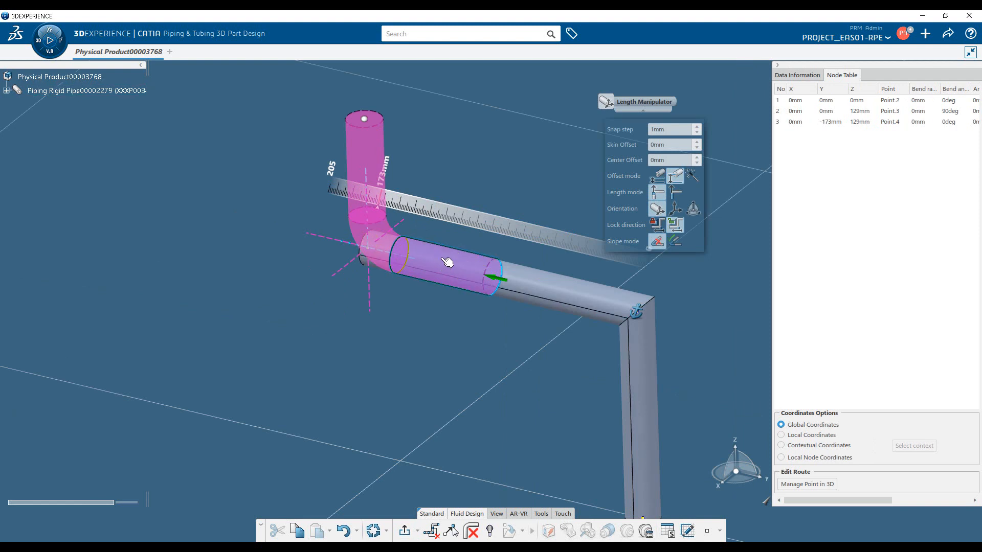
left_click_drag(456, 267, 337, 266)
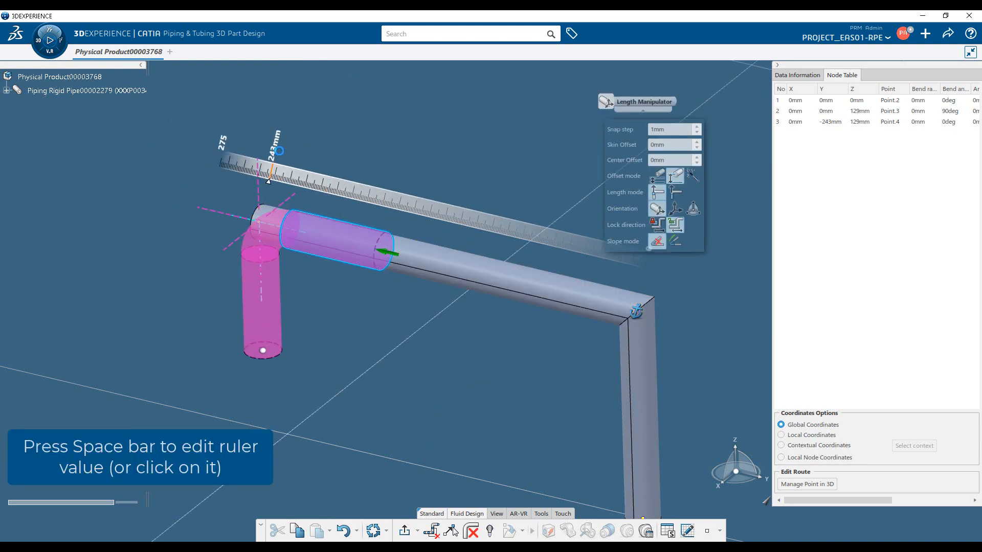
left_click(283, 153)
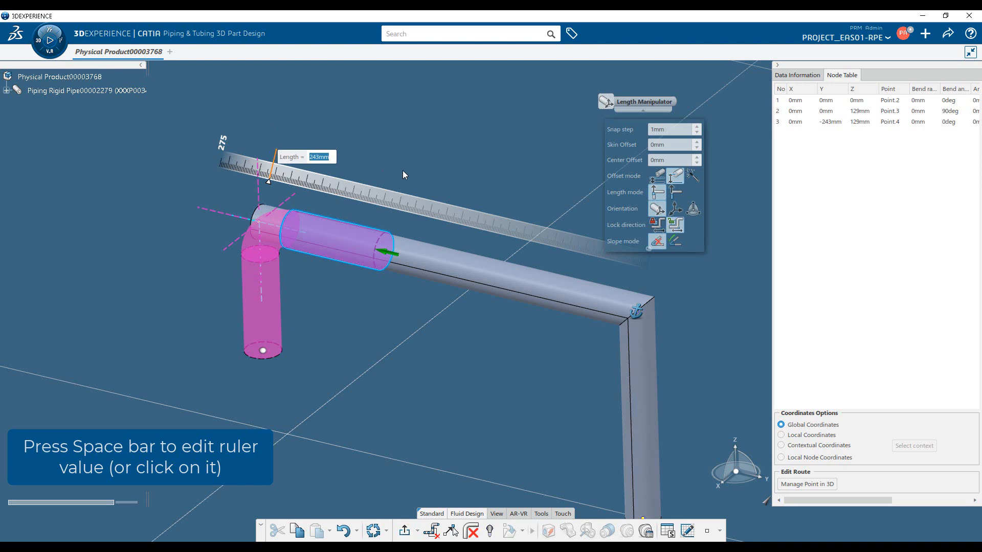
type("250")
key("Return")
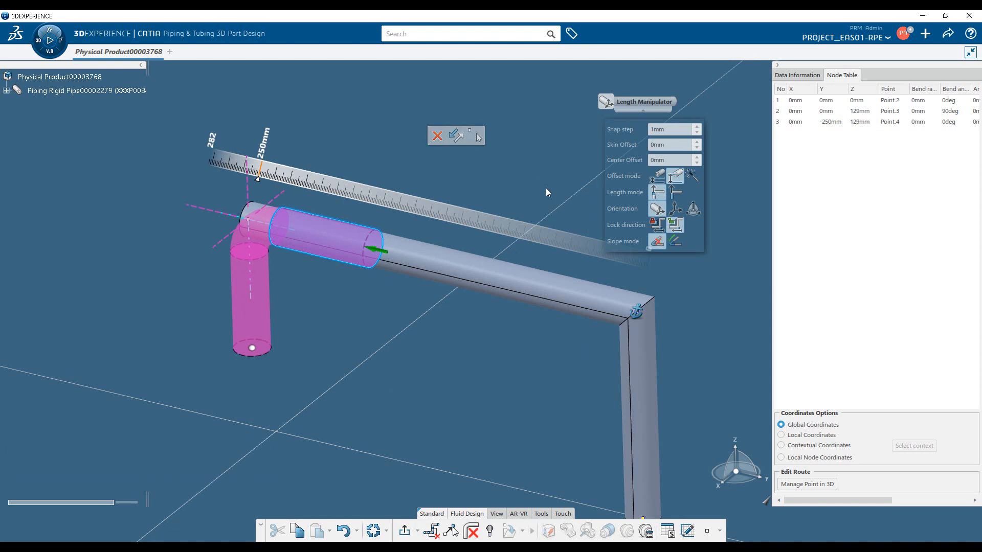
Set the pipe's outside diameter to 40 mm.
left_click(799, 77)
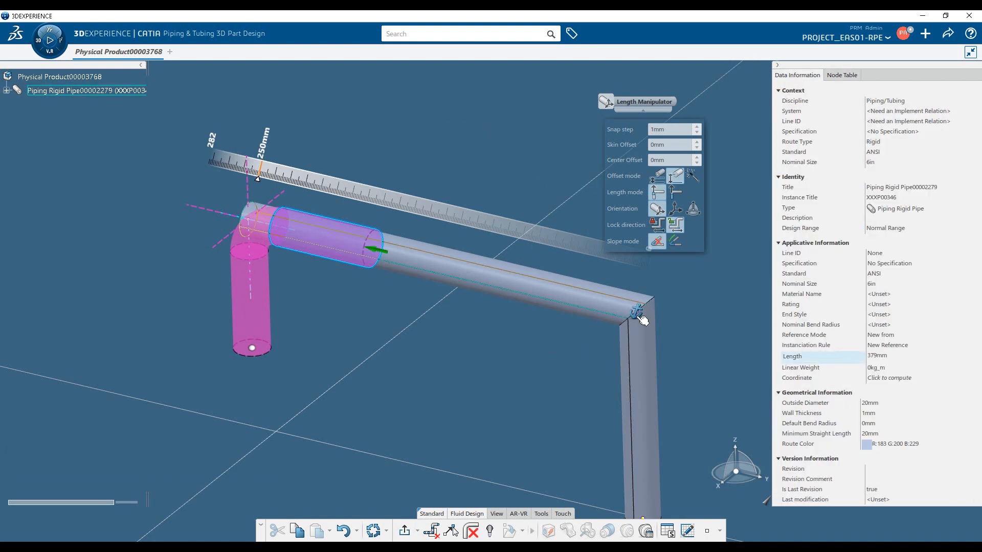
left_click(868, 404)
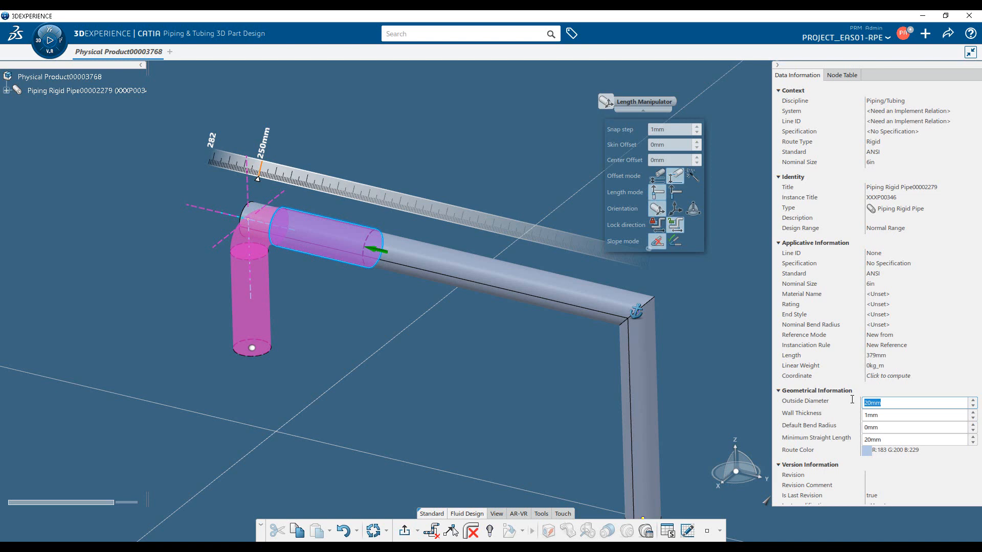
type("40")
left_click(891, 427)
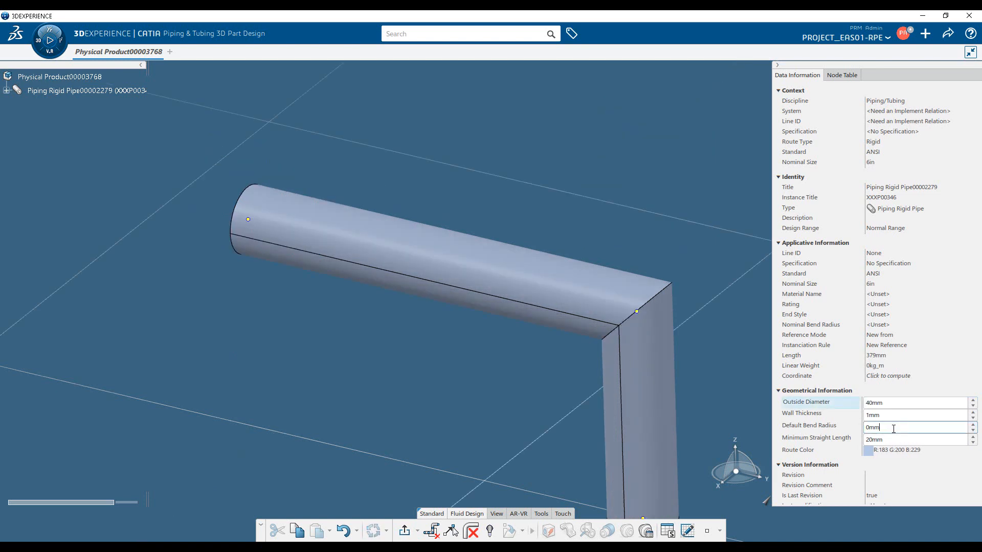
Set the pipe's default bend radius to 100 mm.
left_click_drag(893, 429, 858, 424)
type("100")
key("Return")
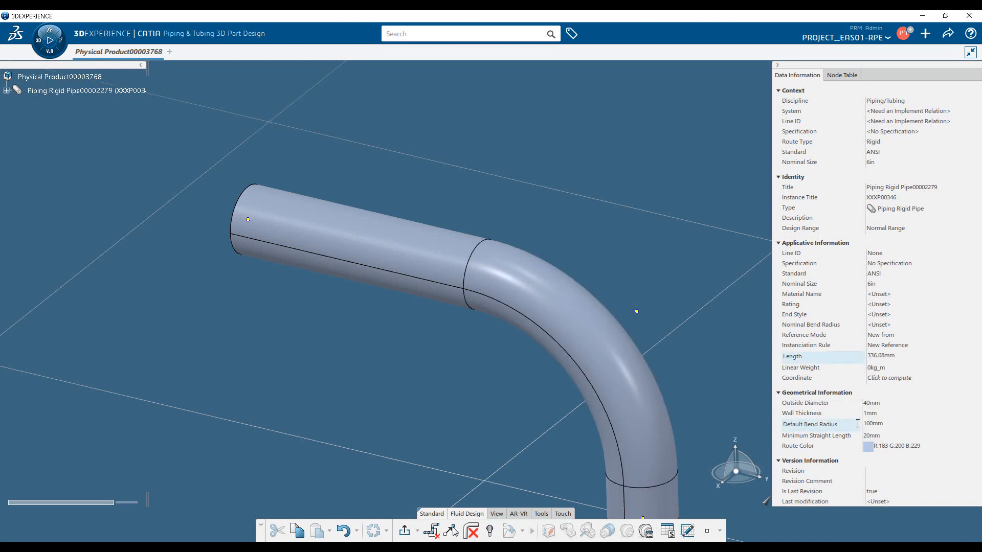
Set the pipe's default bend radius to 50 mm.
left_click(885, 423)
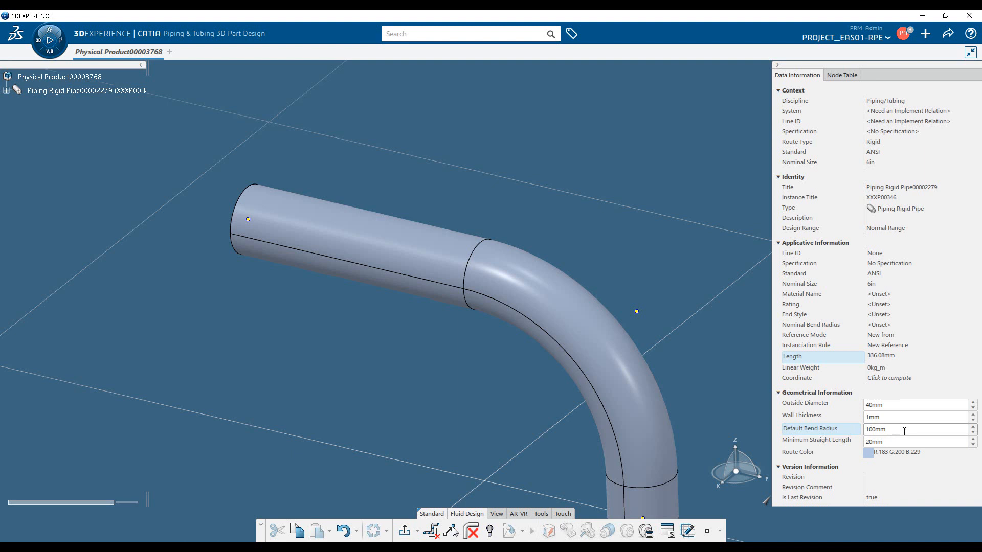
left_click_drag(903, 430, 790, 439)
type("50")
key("Return")
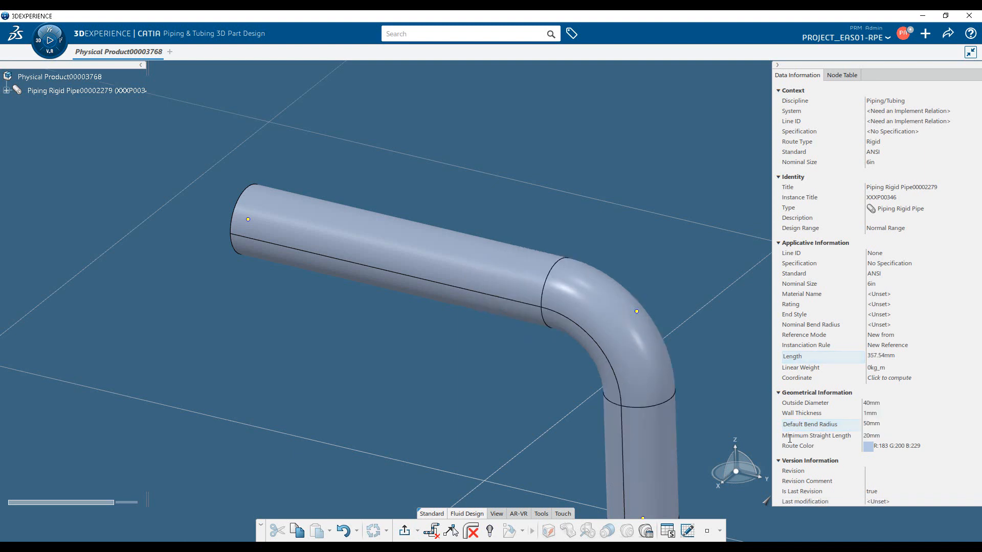
middle_click_drag(464, 364, 497, 419)
middle_click_drag(504, 382, 504, 416)
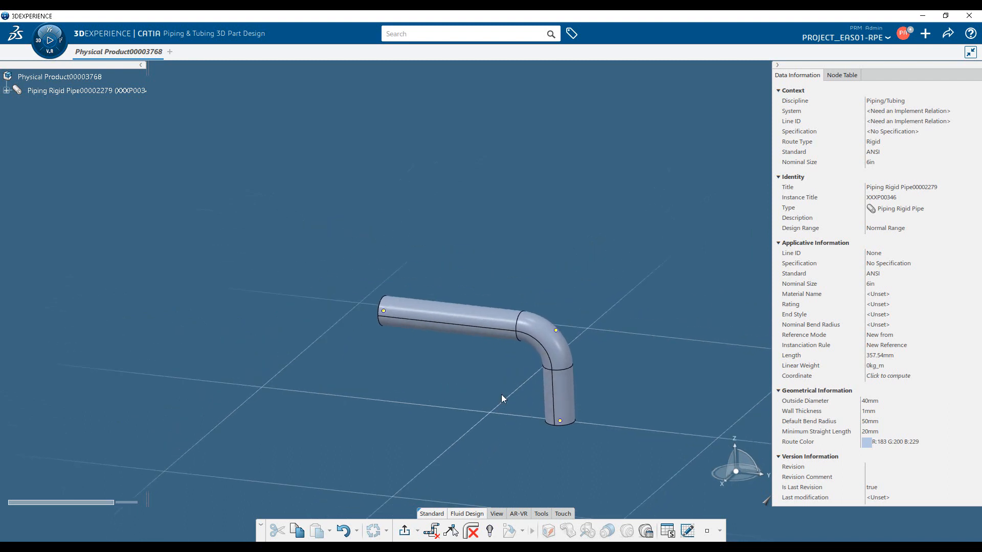
Continue the route from the horizontal pipe's free end with a perpendicular horizontal segment about 263 mm long.
left_click(390, 314)
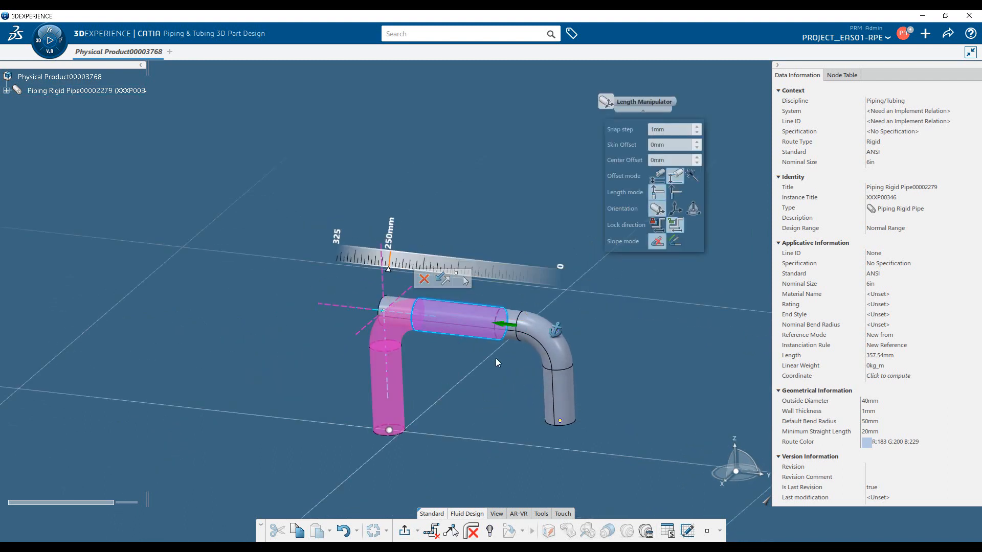
middle_click_drag(495, 358, 491, 431)
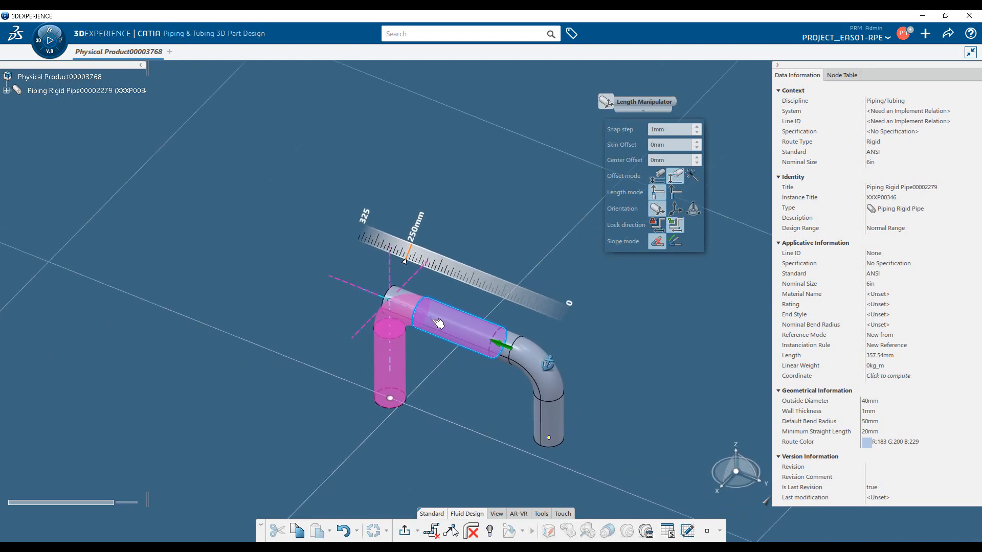
left_click(421, 271)
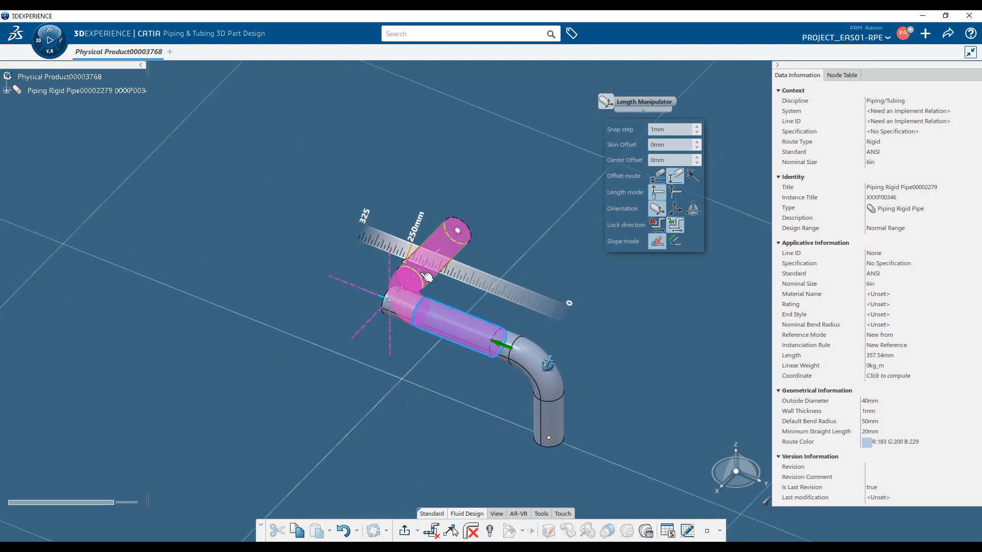
left_click(466, 230)
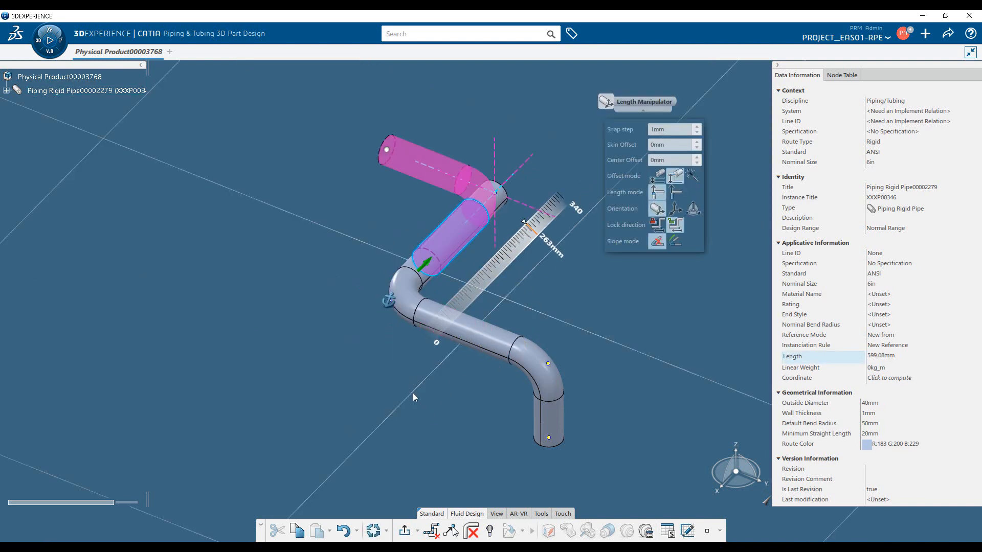
Swing the pending end segment upward with the orientation manipulator and set its orientation angle to 75 degrees.
middle_click_drag(413, 394, 492, 407)
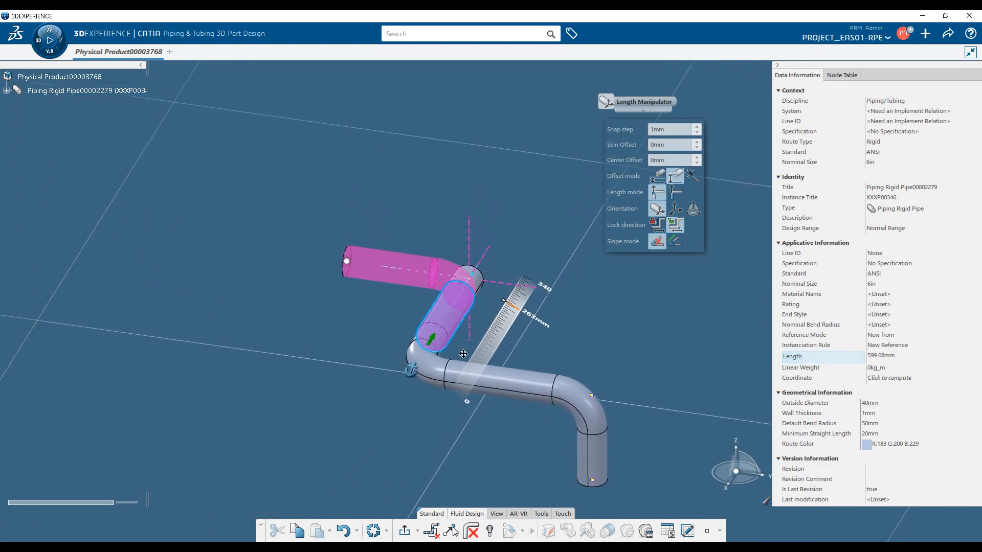
middle_click_drag(464, 352, 464, 400)
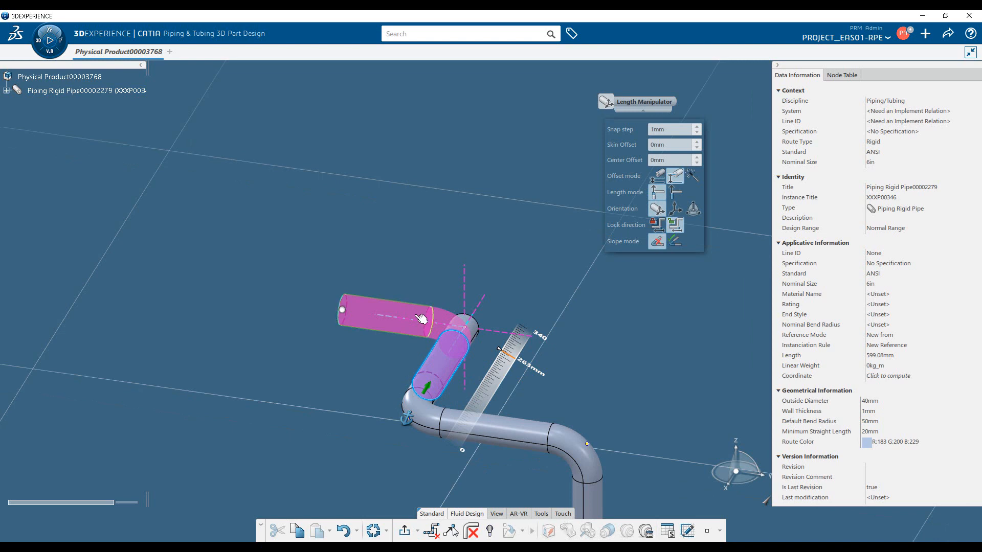
middle_click_drag(456, 342, 513, 353)
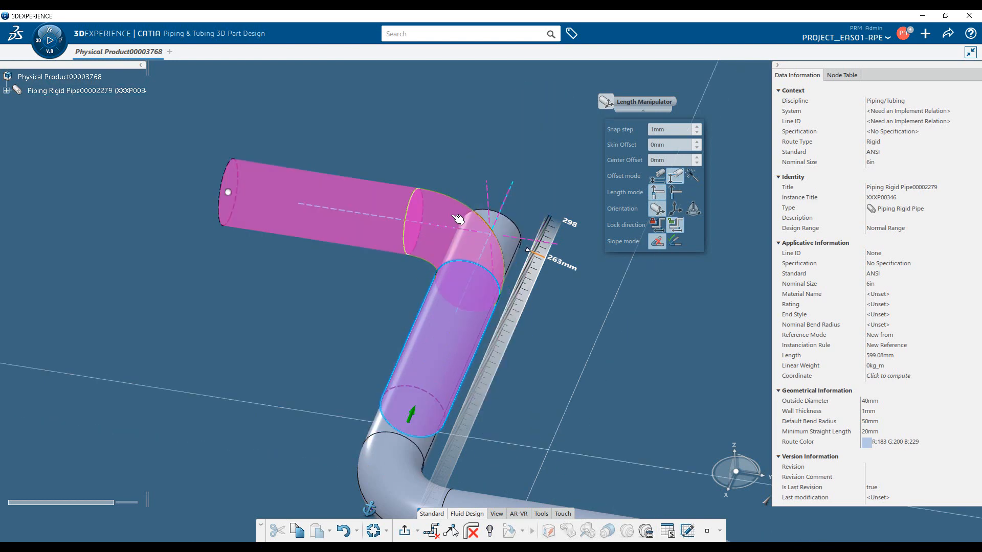
left_click(458, 219)
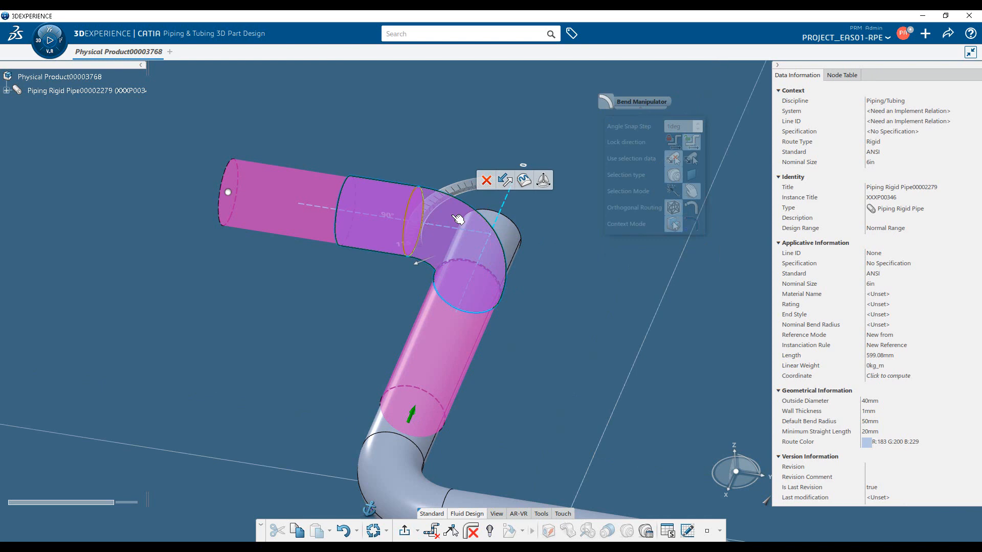
left_click(310, 196)
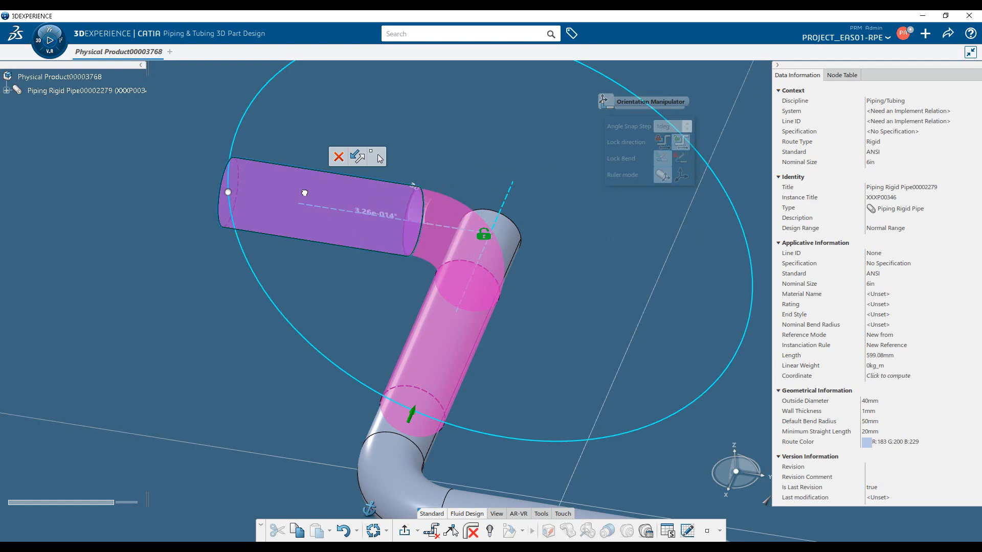
middle_click_drag(305, 193, 444, 364)
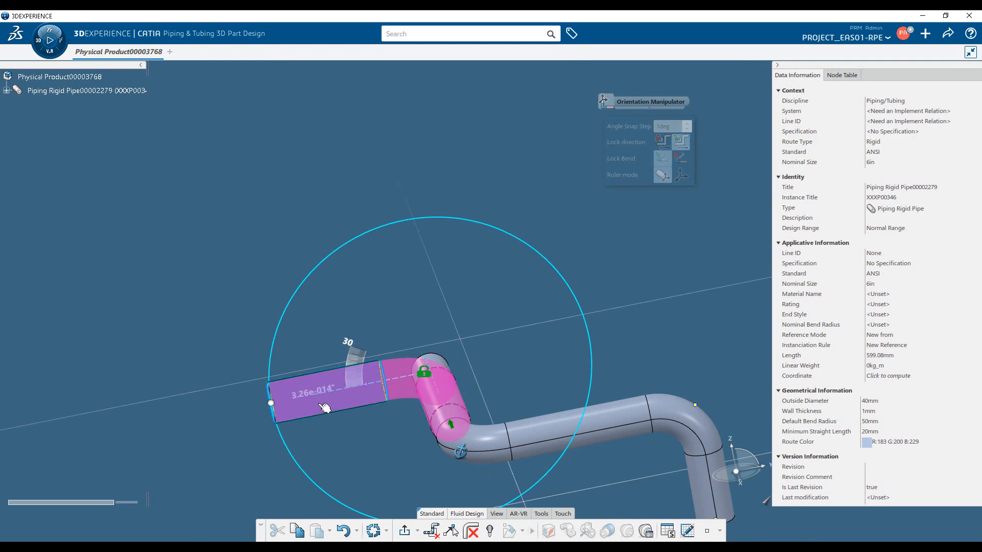
left_click_drag(344, 340, 379, 283)
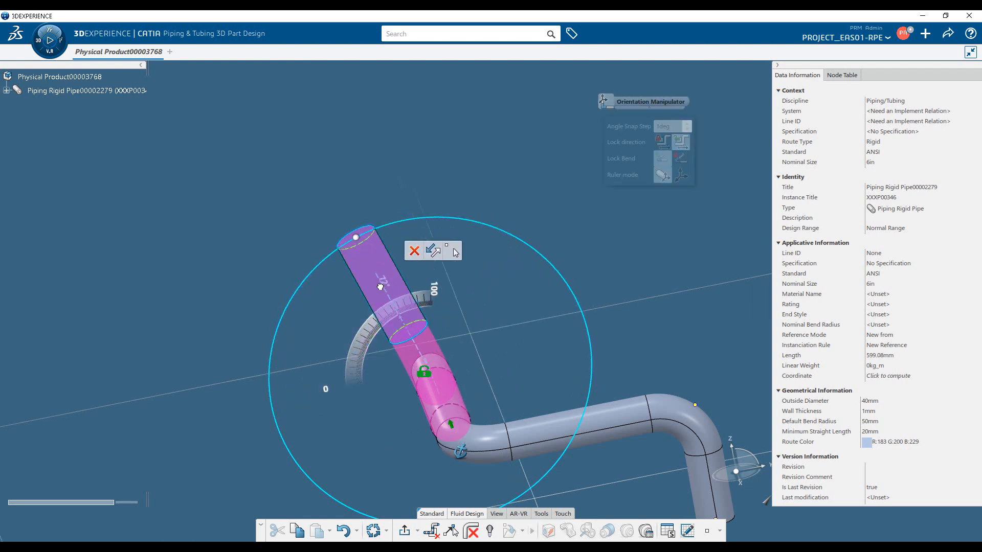
key("Tab")
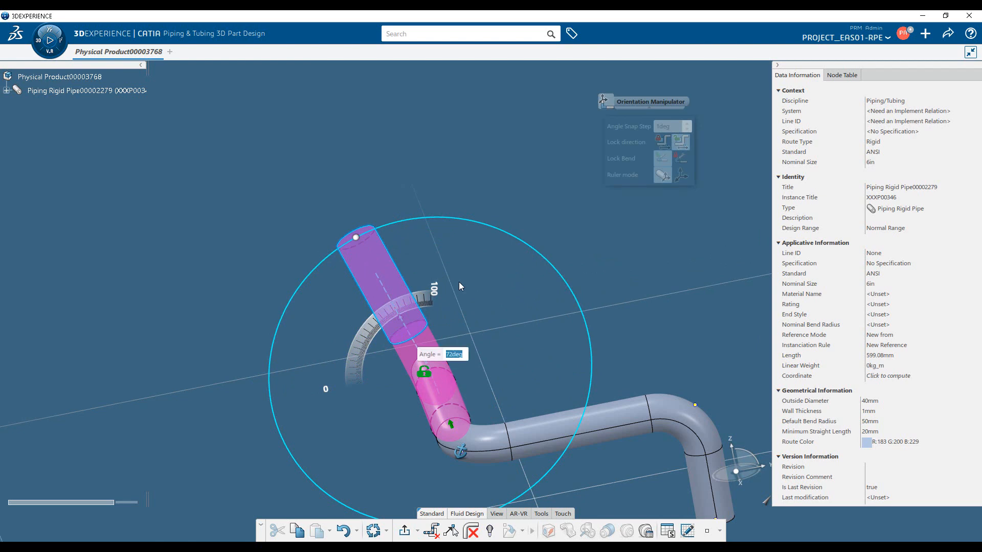
type("75")
key("Return")
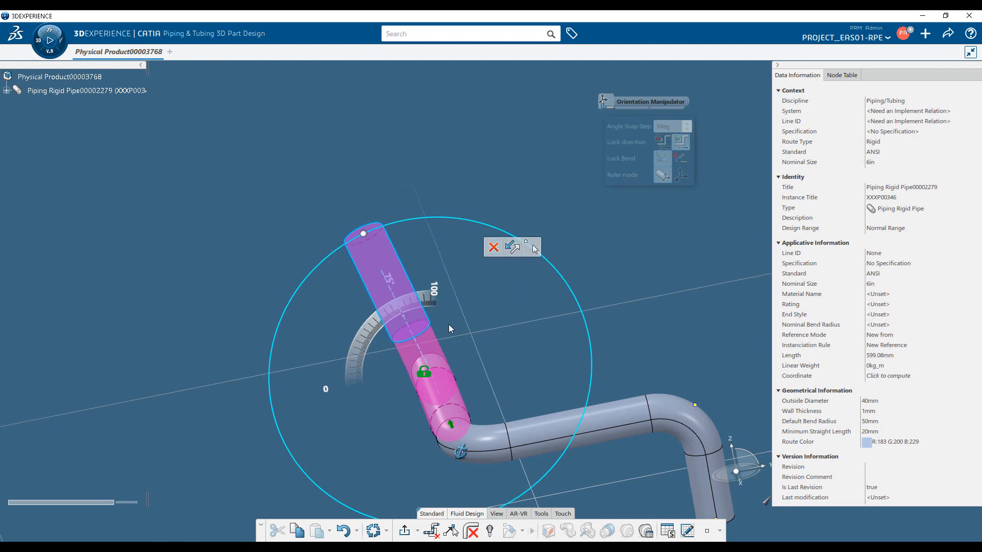
Set the angle of the pending segment's bend to 45 degrees with the bend manipulator.
middle_click_drag(400, 388, 547, 279)
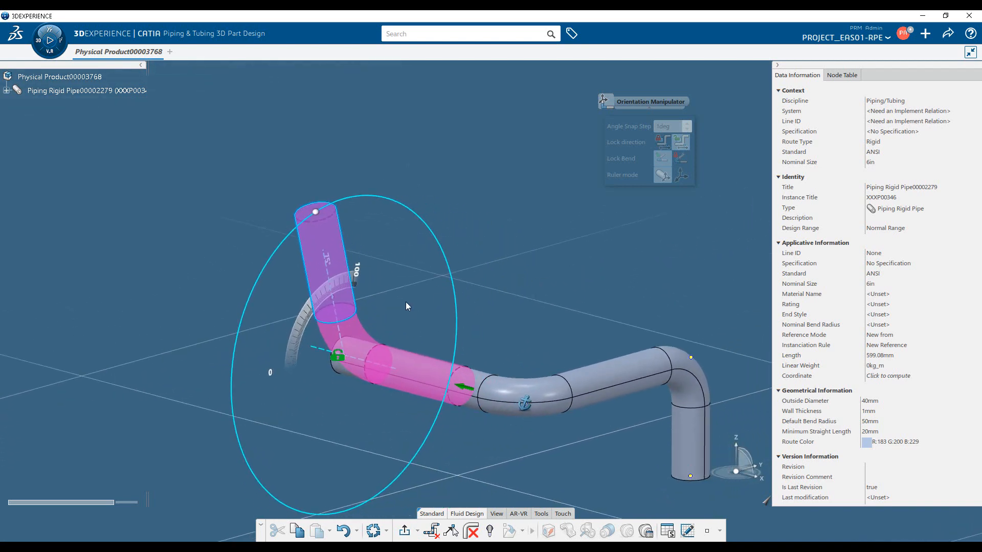
left_click(360, 335)
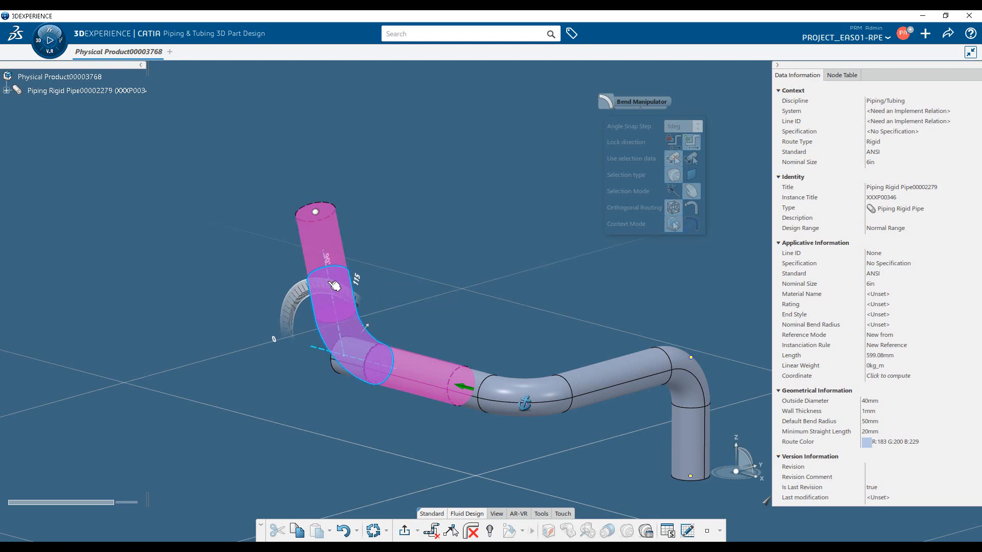
left_click(327, 262)
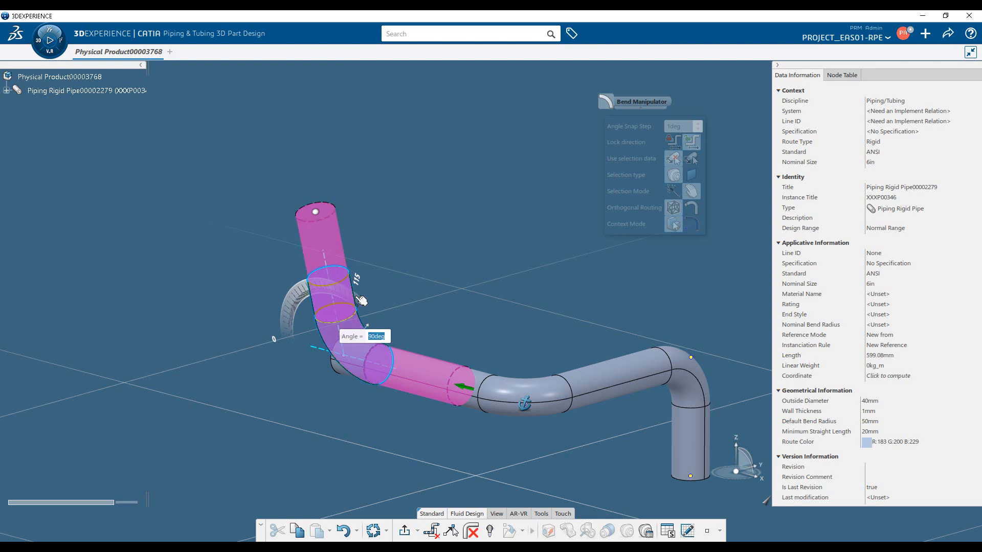
type("45")
key("Return")
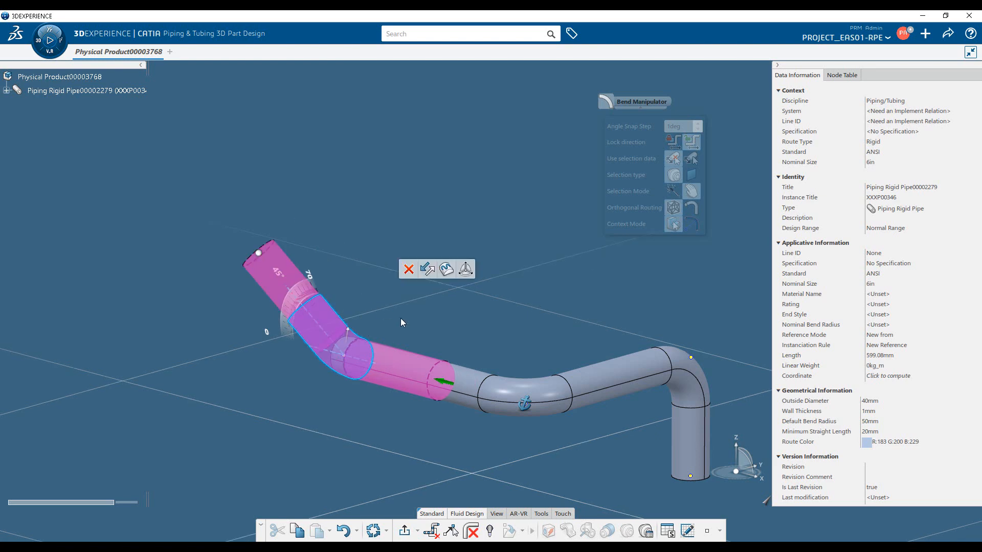
Stretch the angled end segment along its direction to a length of about 237 mm.
middle_click_drag(571, 396, 405, 450)
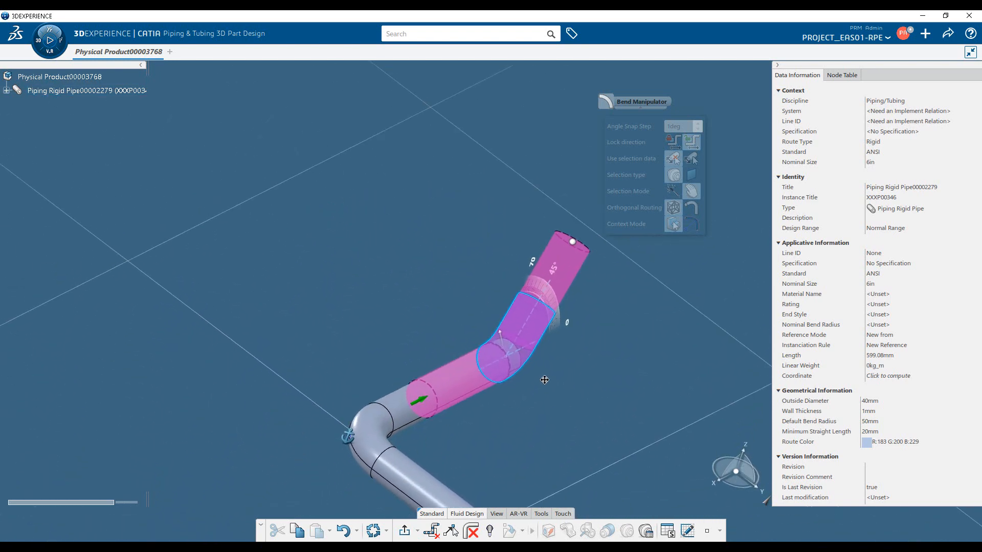
middle_click_drag(543, 379, 482, 445)
left_click_drag(512, 307, 566, 219)
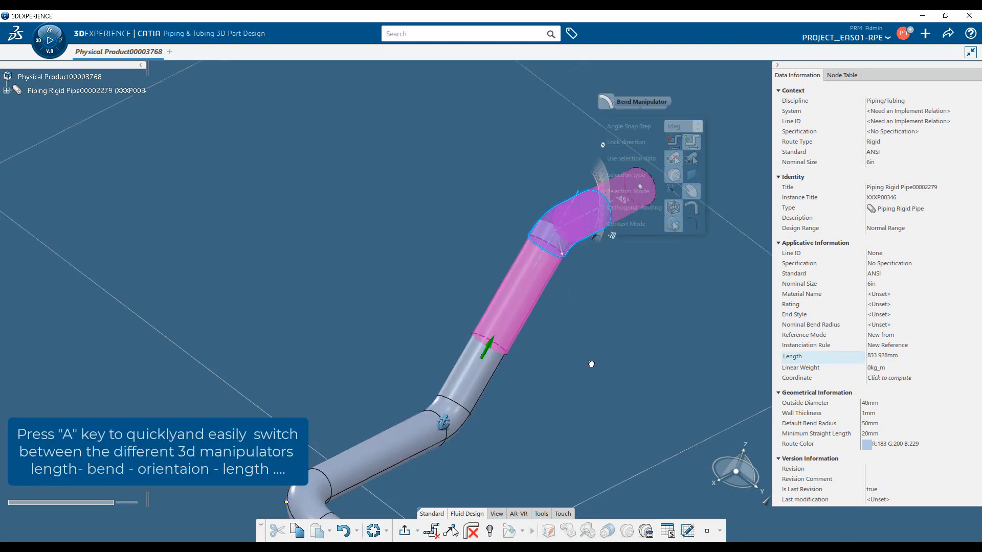
Cycle the pending end segment through the length, bend and orientation manipulators, trying different bend angles and orientations.
middle_click_drag(589, 357, 462, 384)
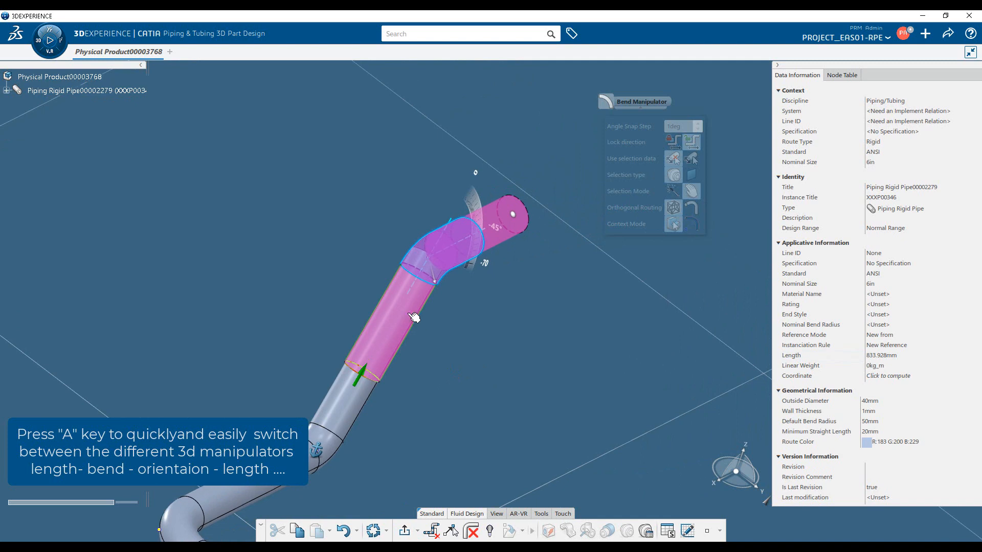
left_click(409, 314)
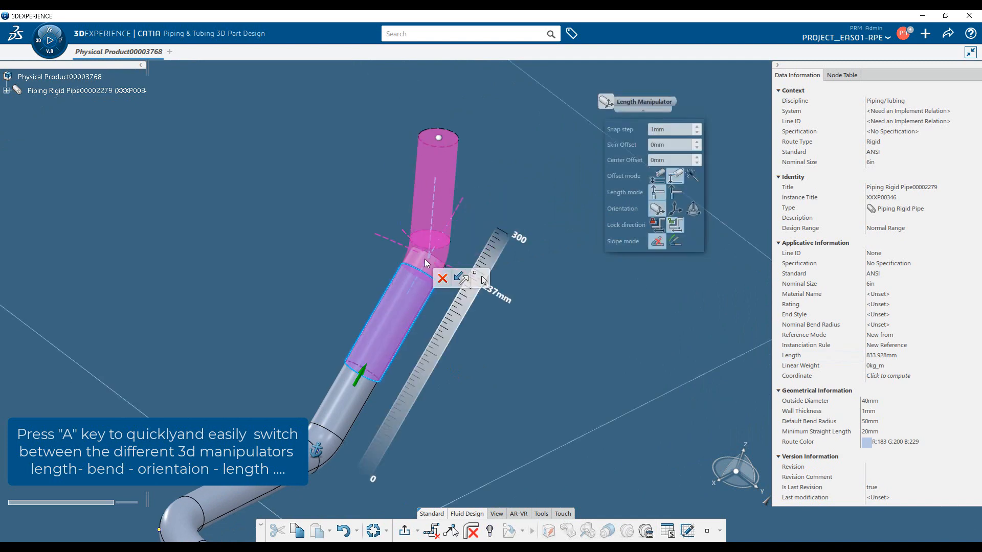
key("a")
key("a")
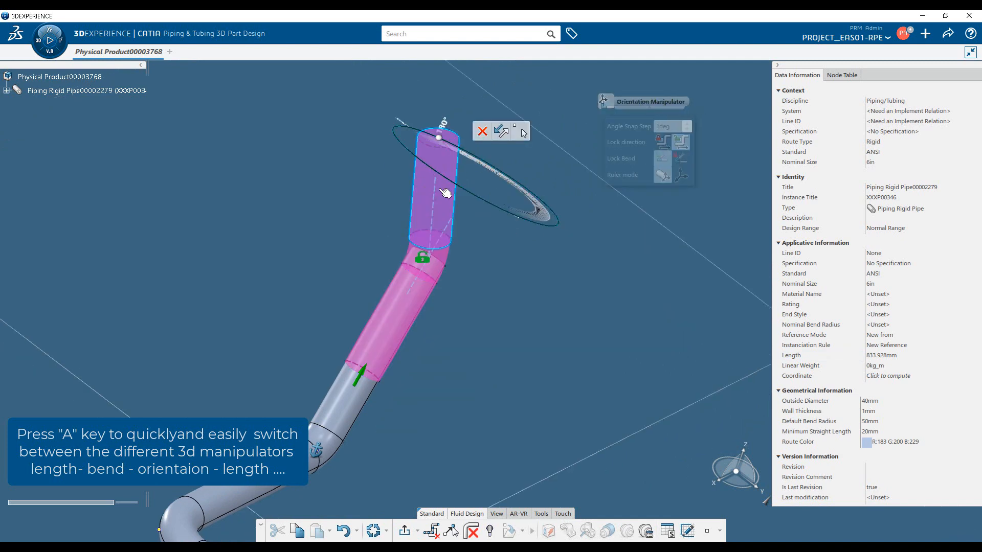
key("a")
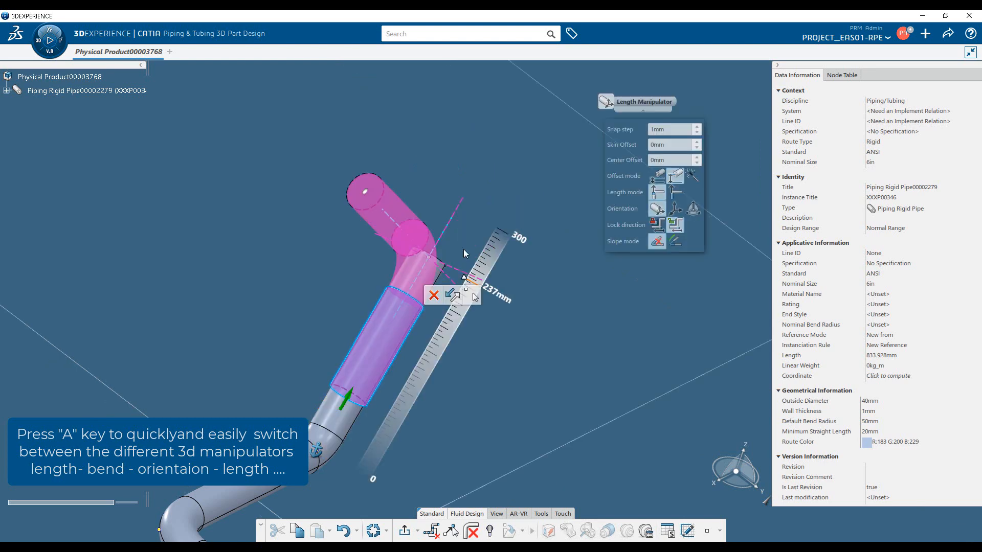
key("a")
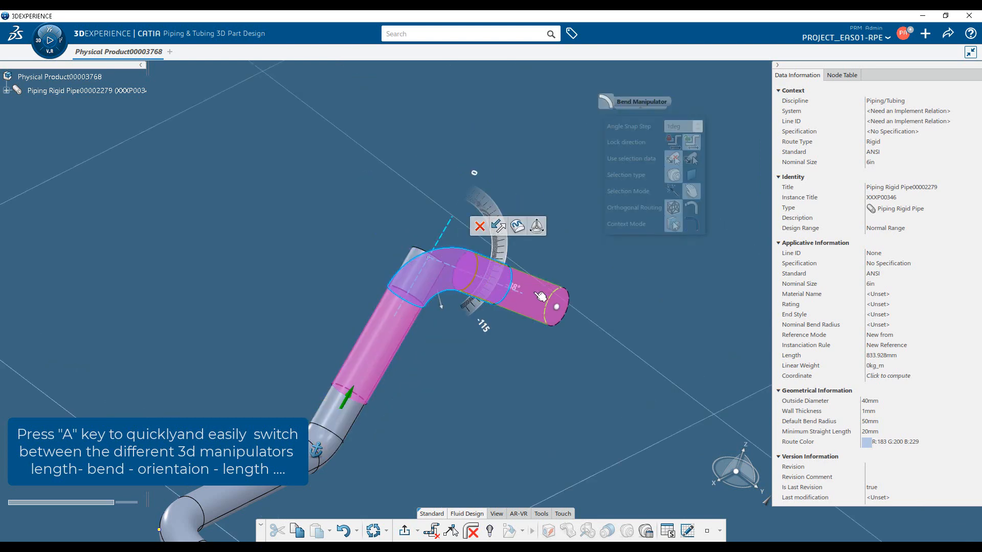
key("a")
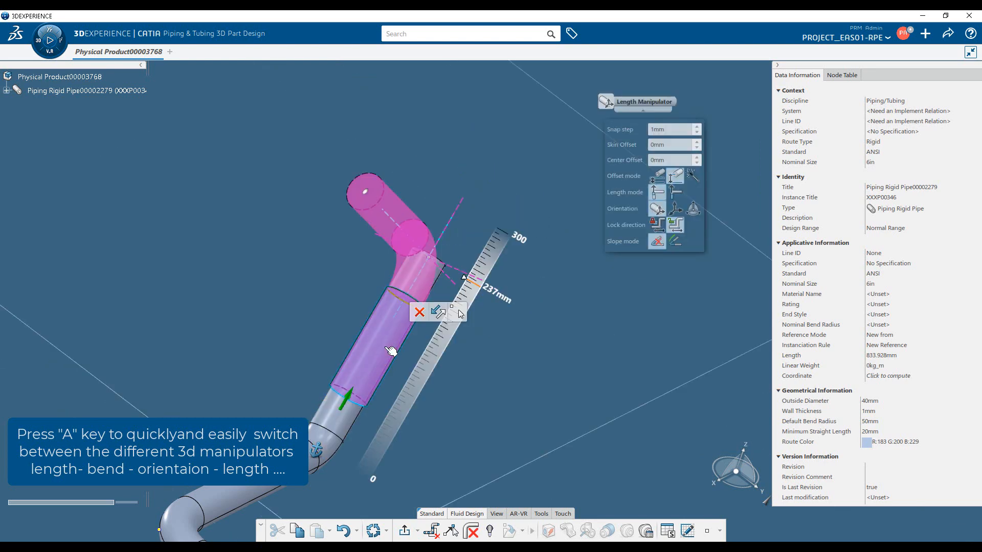
key("a")
key("a")
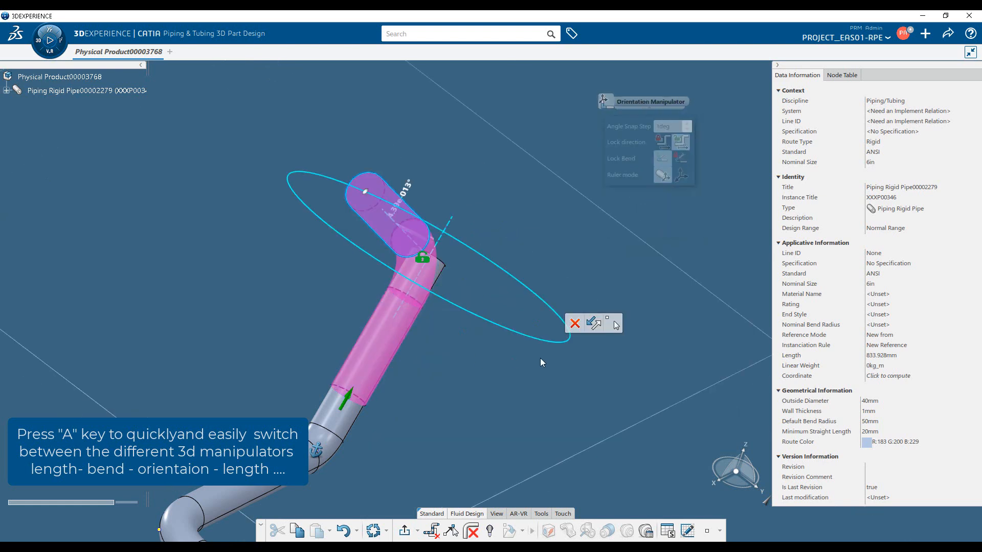
key("a")
key("a")
key("a")
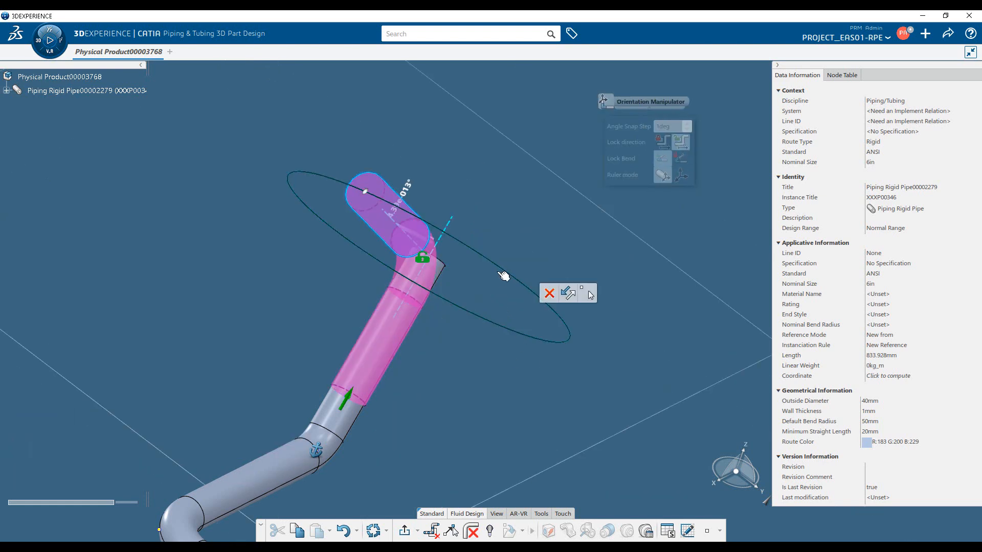
key("a")
Examine the option sets of the bend, orientation and length manipulators, and end the route at its last placed node.
left_click(431, 299)
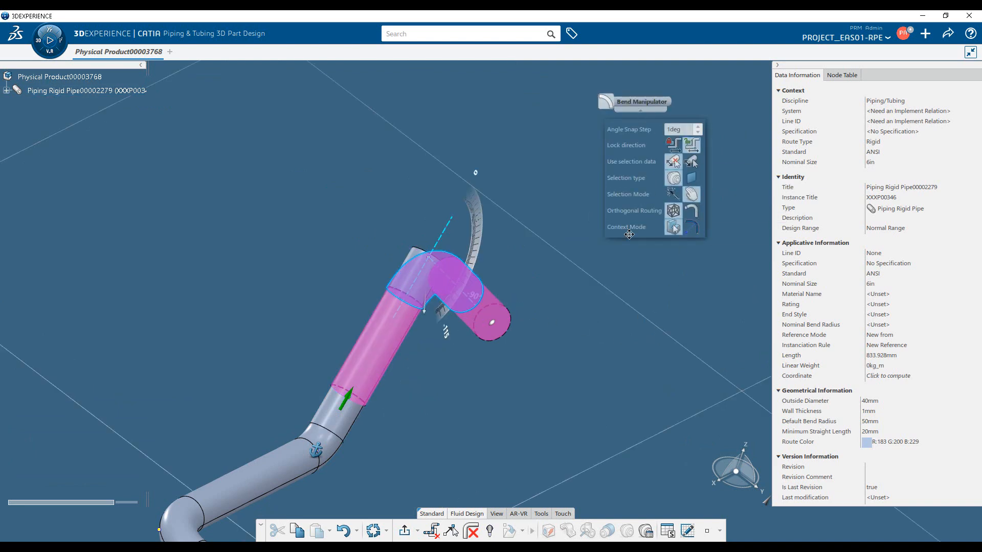
key("Tab")
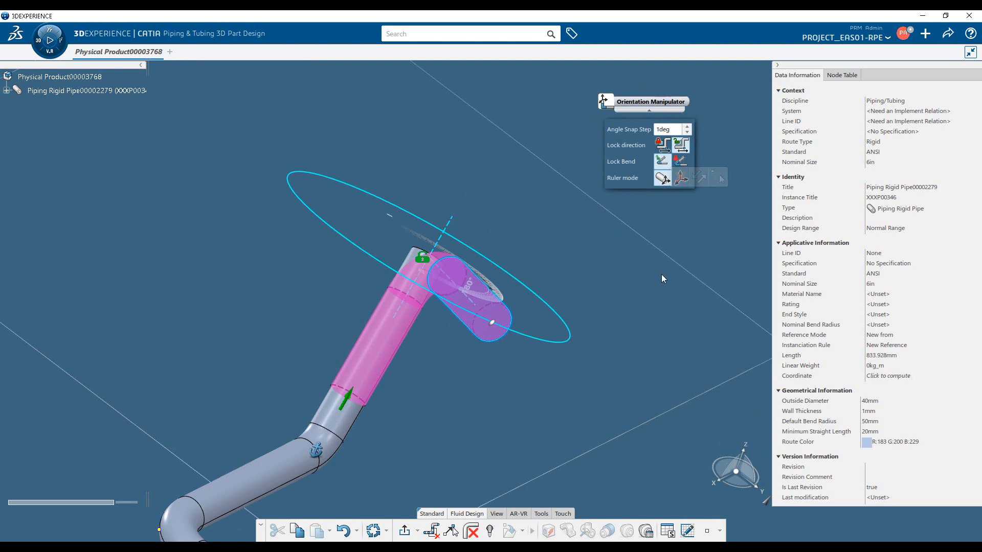
key("Tab")
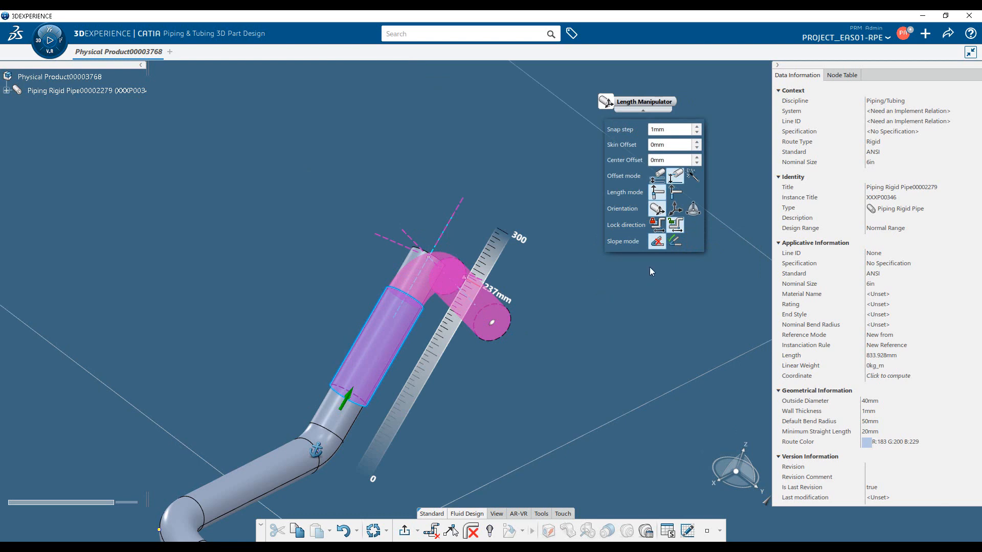
key("Tab")
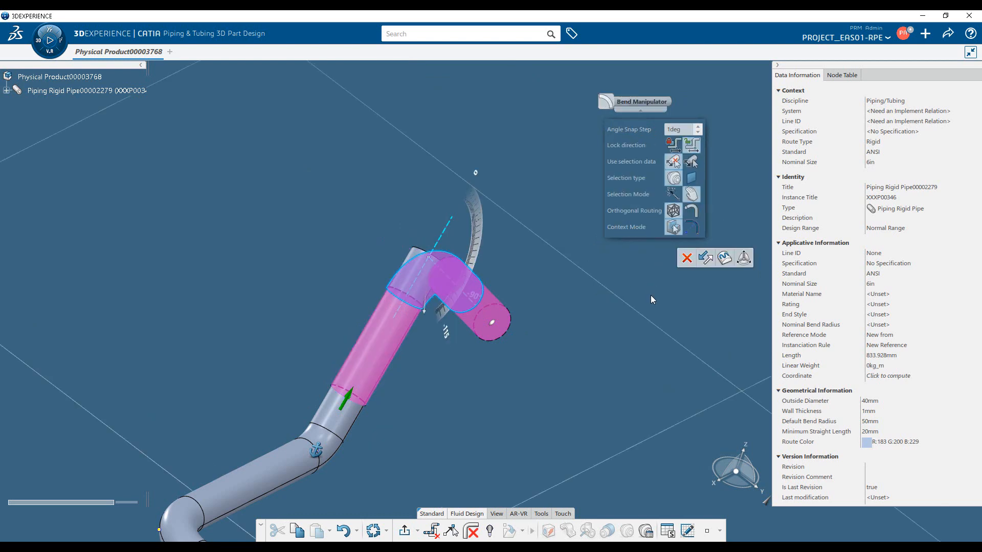
middle_click_drag(436, 392, 465, 338)
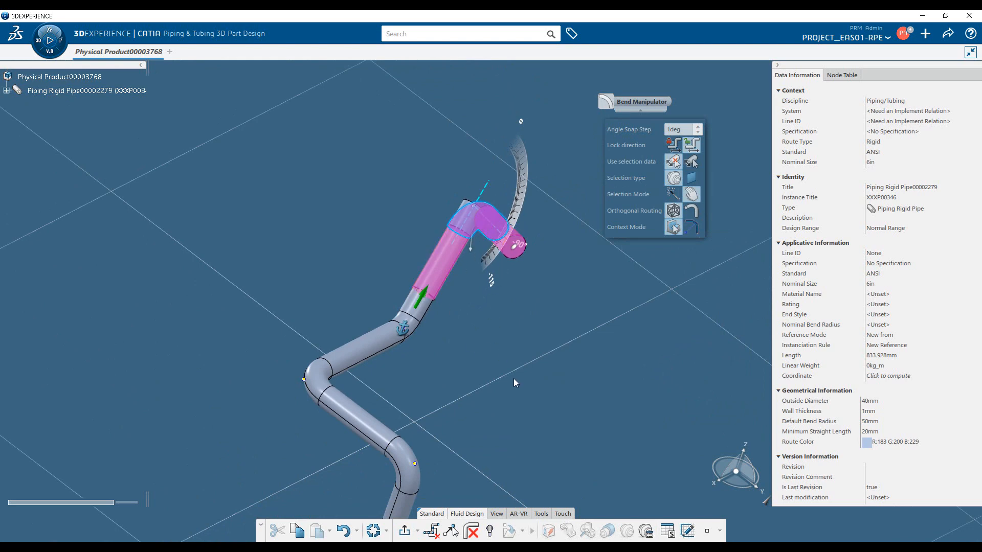
left_click(547, 363)
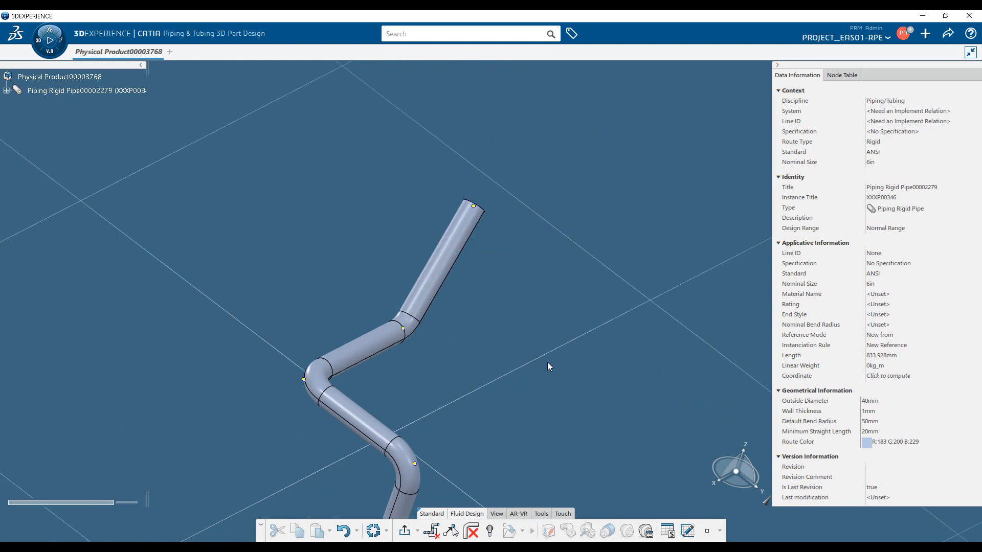
Set the length of the vertical segment at the route's start to 500 mm with the length manipulator.
middle_click_drag(502, 403, 475, 337)
middle_click_drag(281, 422, 570, 405)
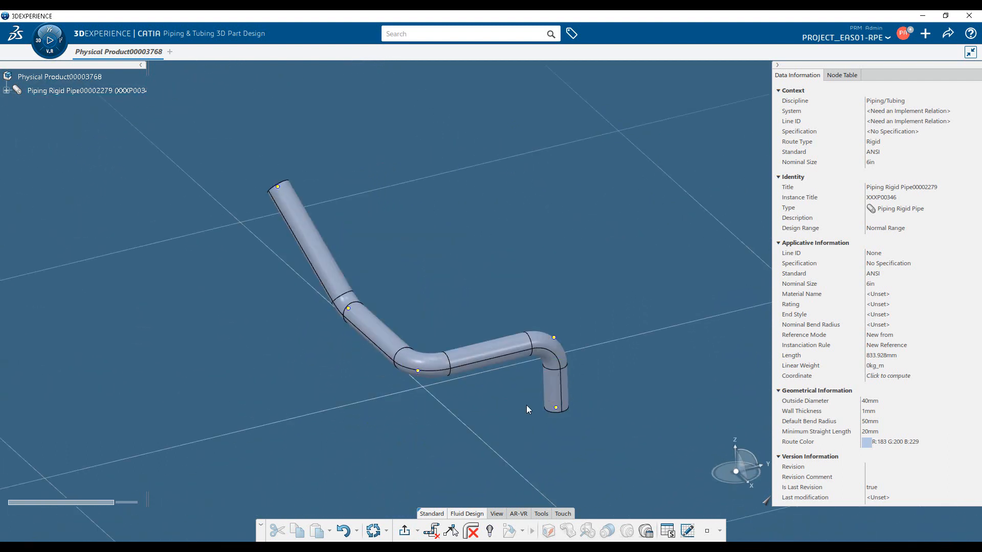
left_click(571, 408)
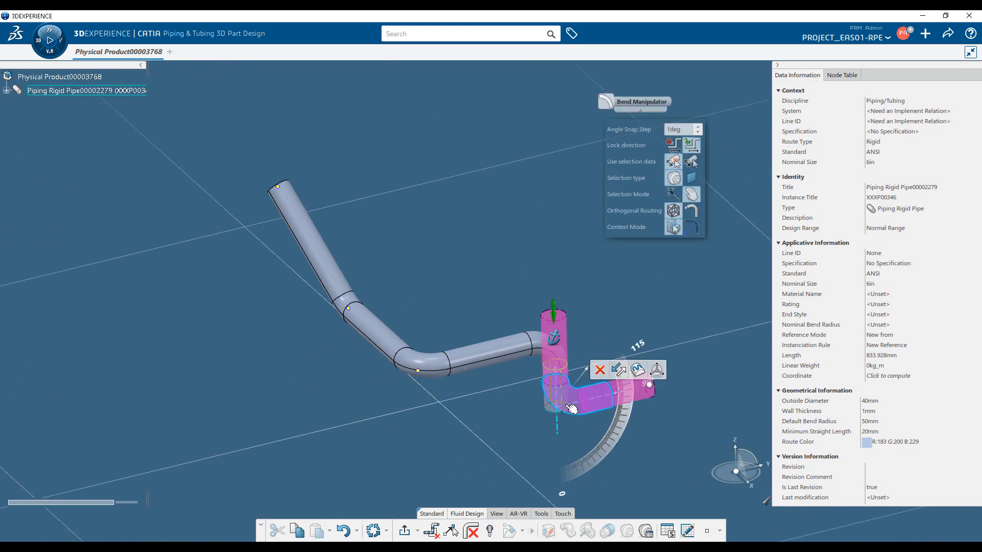
middle_click_drag(515, 433, 486, 329)
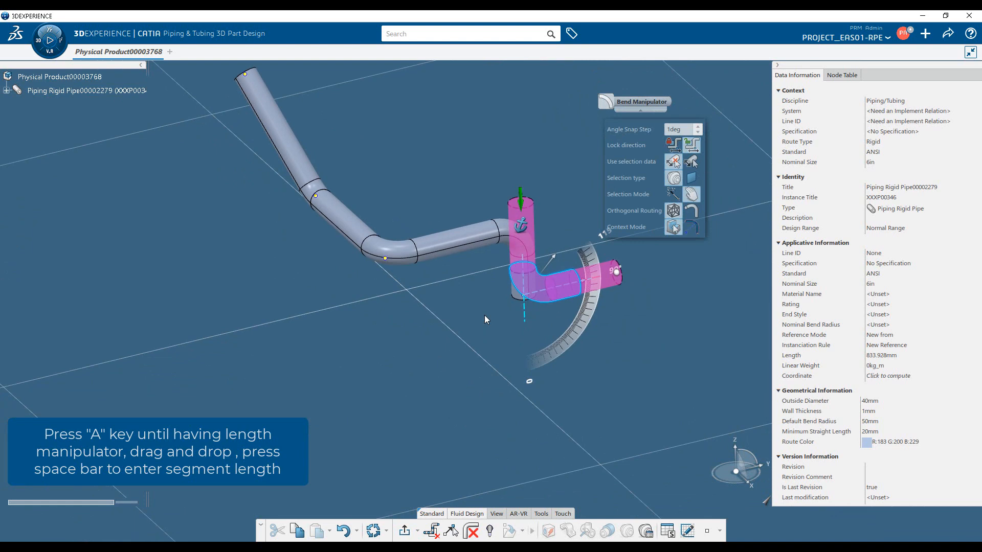
key("a")
key("a")
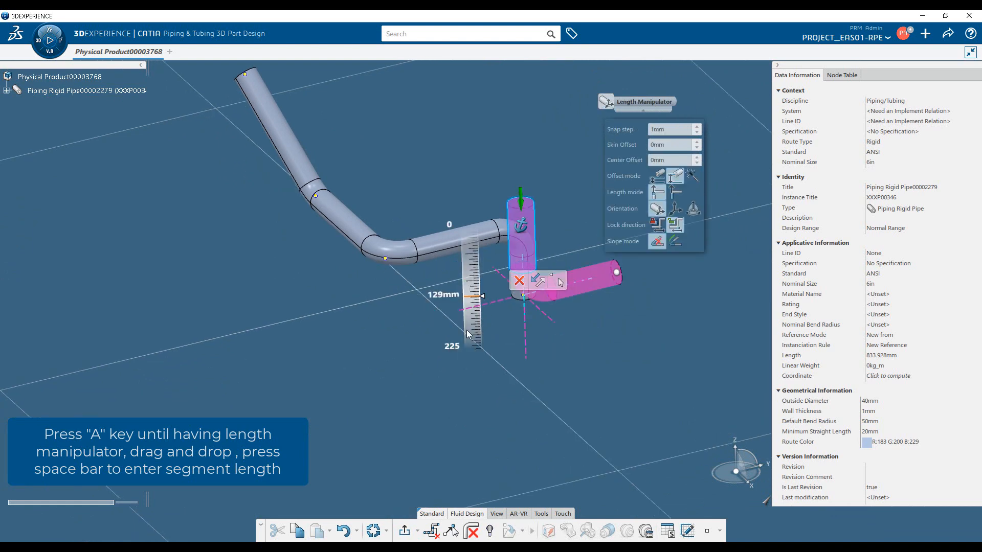
key("space")
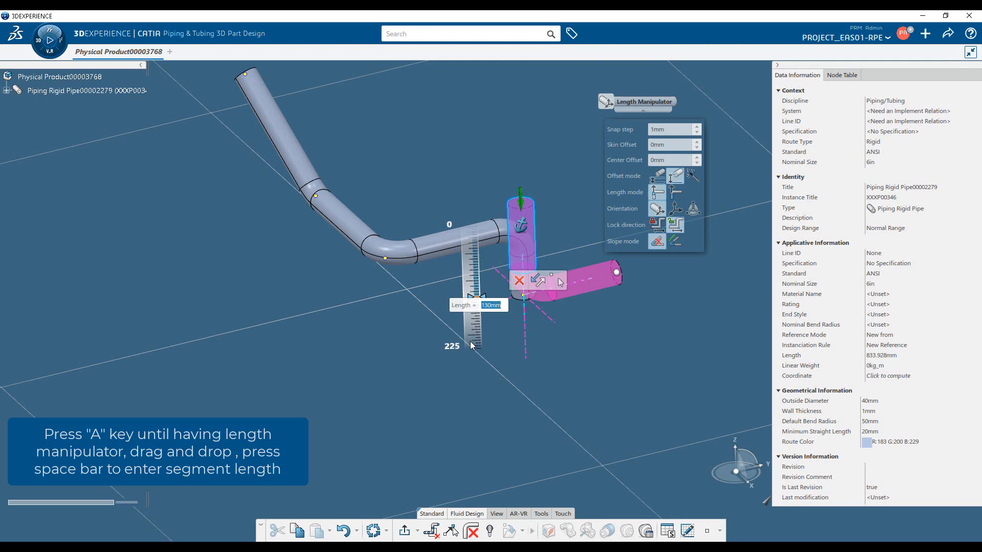
type("500")
key("Return")
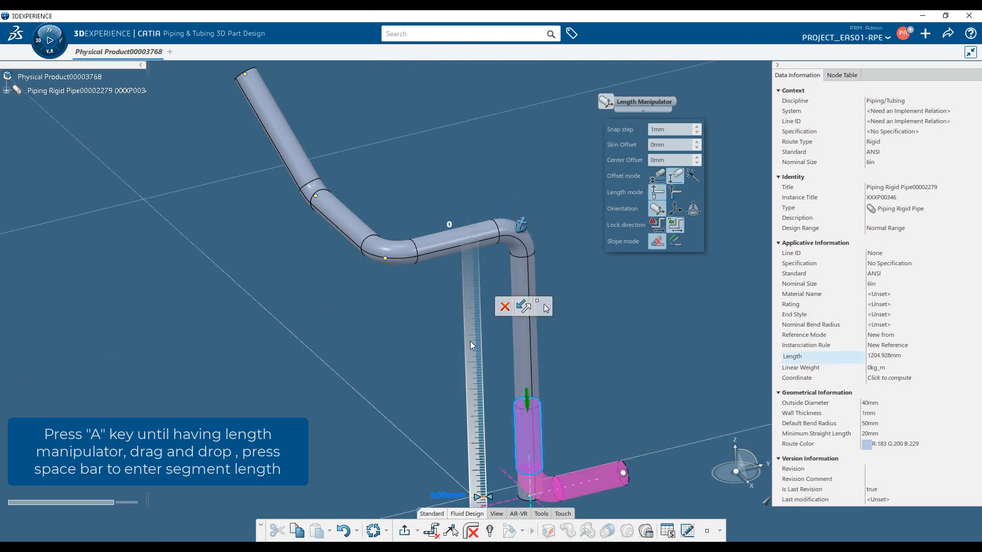
Show the Node Table, detach it as a resized floating window, and dock it back beside the data information.
middle_click_drag(440, 298, 441, 321, "ctrl")
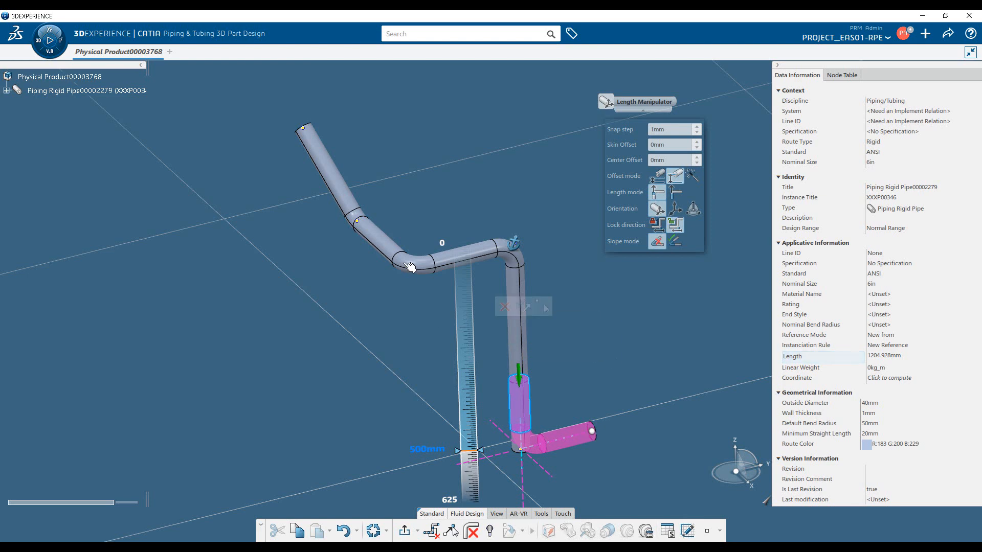
left_click(837, 75)
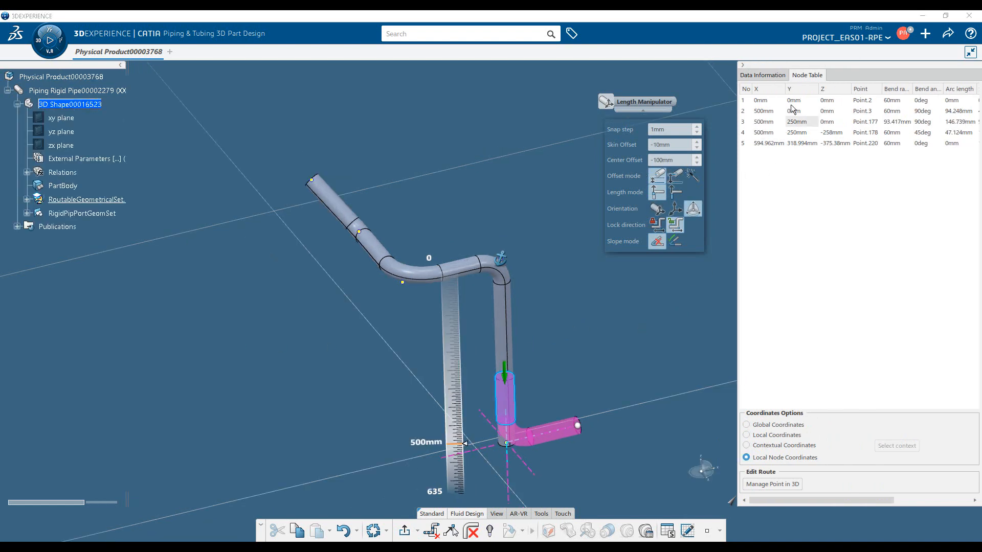
left_click_drag(811, 74, 258, 73)
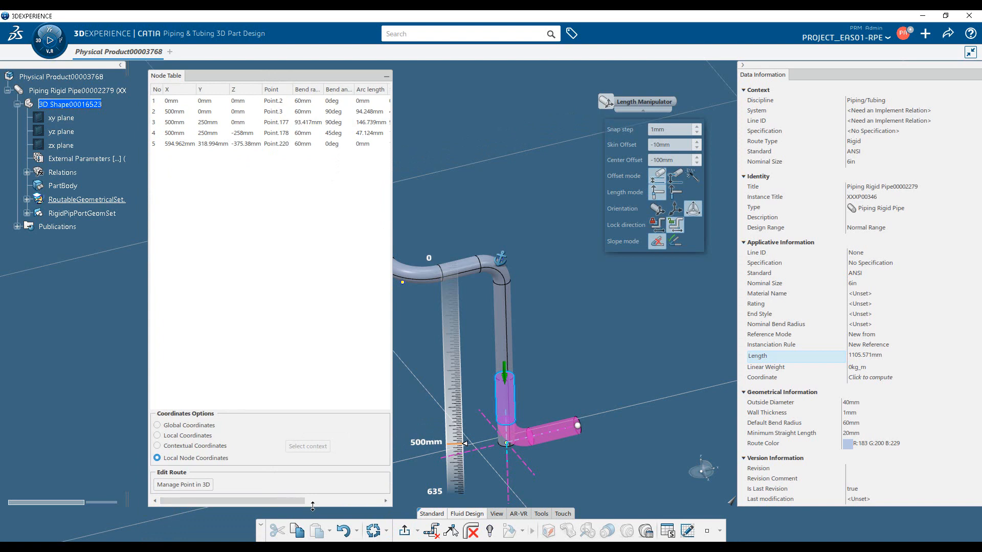
left_click_drag(307, 506, 337, 279)
left_click_drag(388, 155, 556, 154)
left_click_drag(295, 78, 311, 276)
left_click_drag(564, 274, 941, 507)
left_click(943, 508)
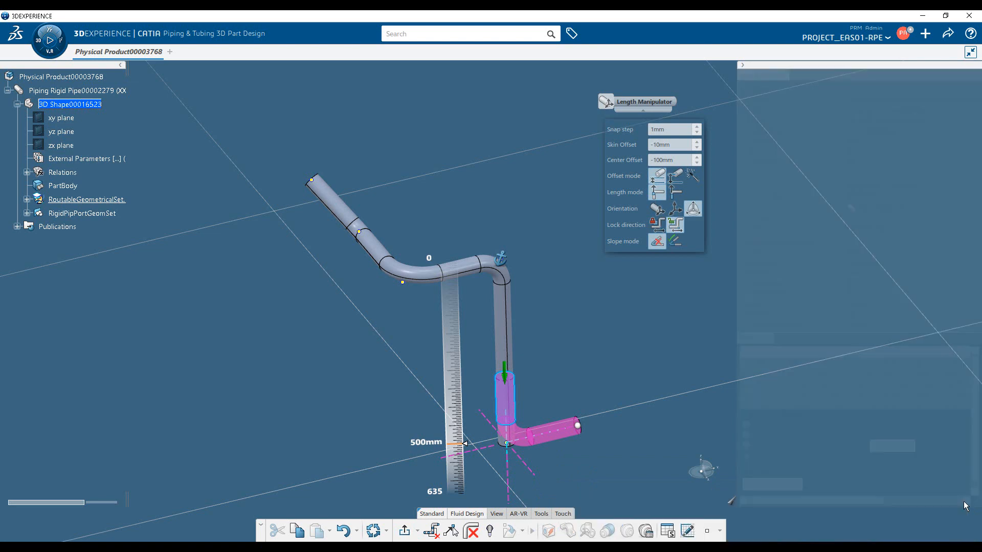
left_click_drag(795, 347, 836, 79)
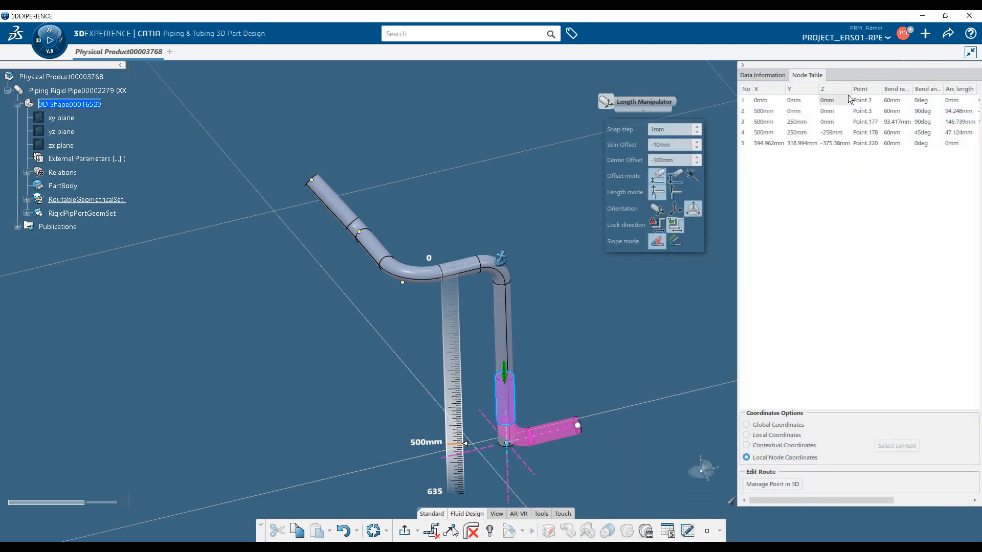
left_click(762, 75)
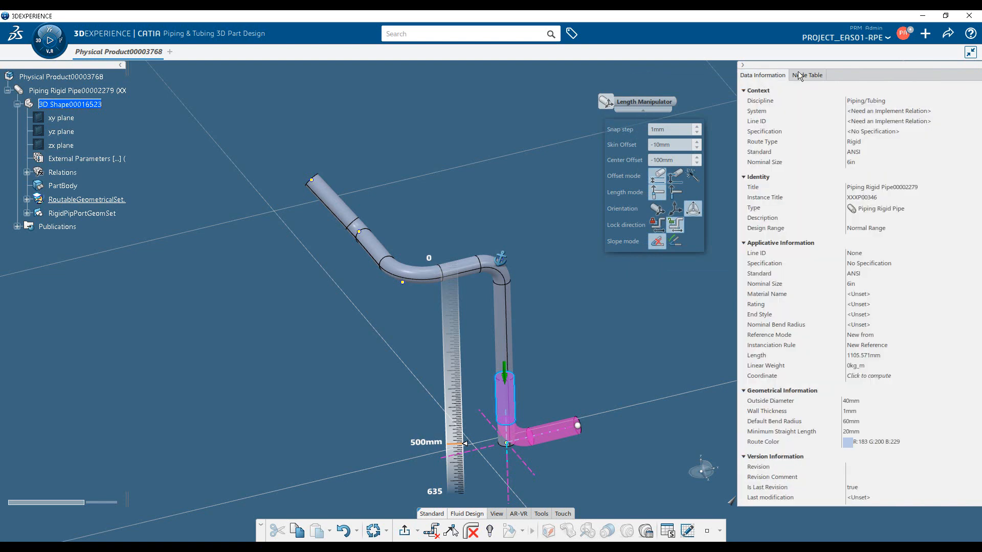
left_click(816, 75)
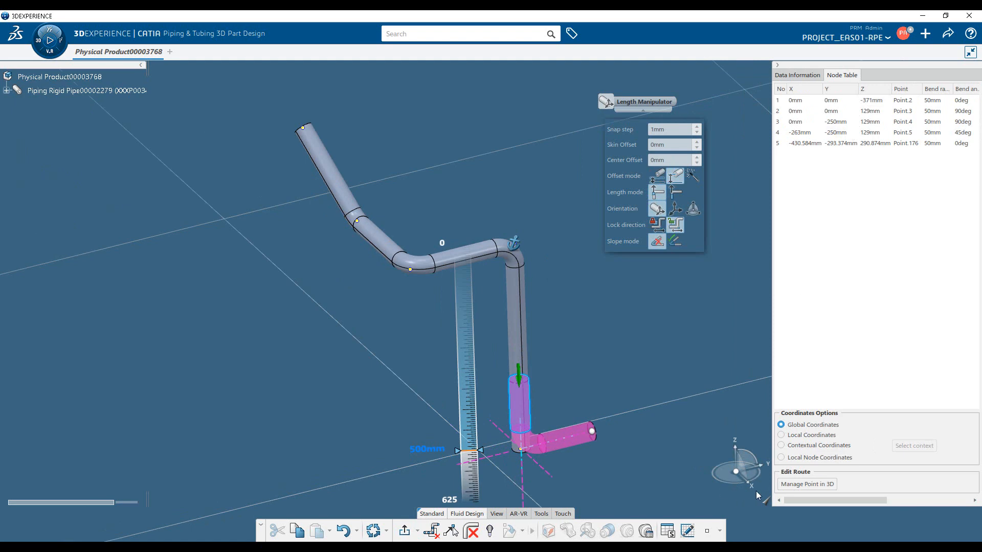
Switch the Node Table to Local Node Coordinates and set the Z coordinate of node 4 to -300 mm.
left_click(780, 458)
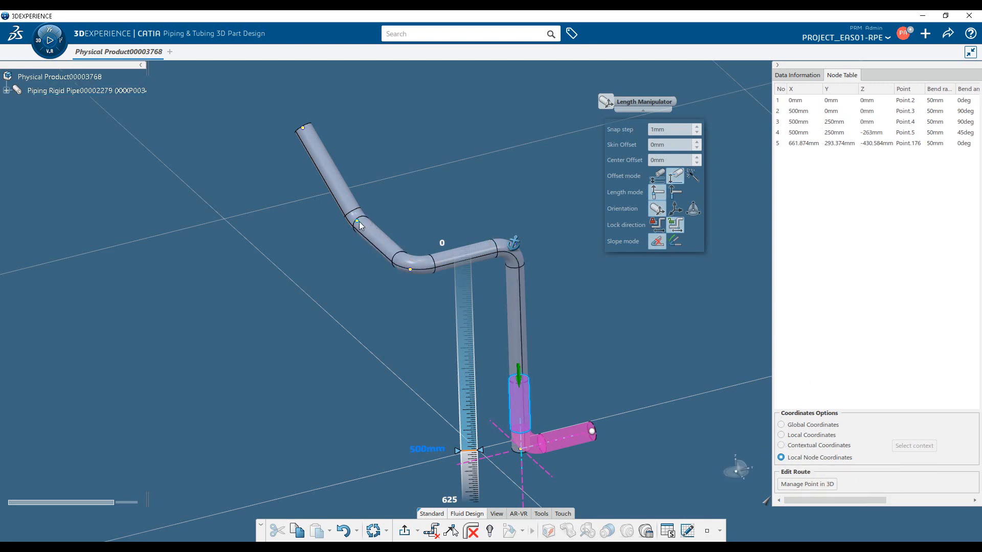
double_click(879, 134)
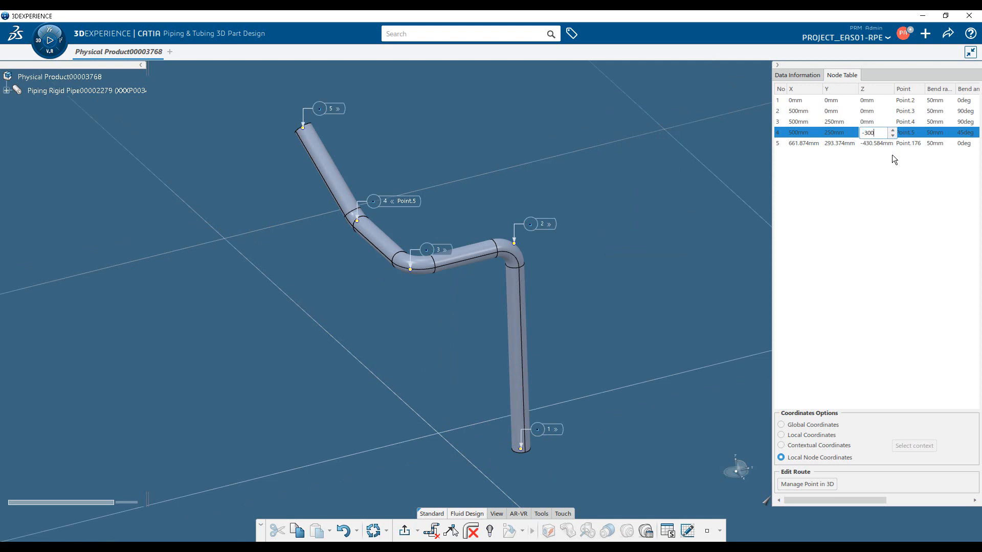
type("-300")
key("Return")
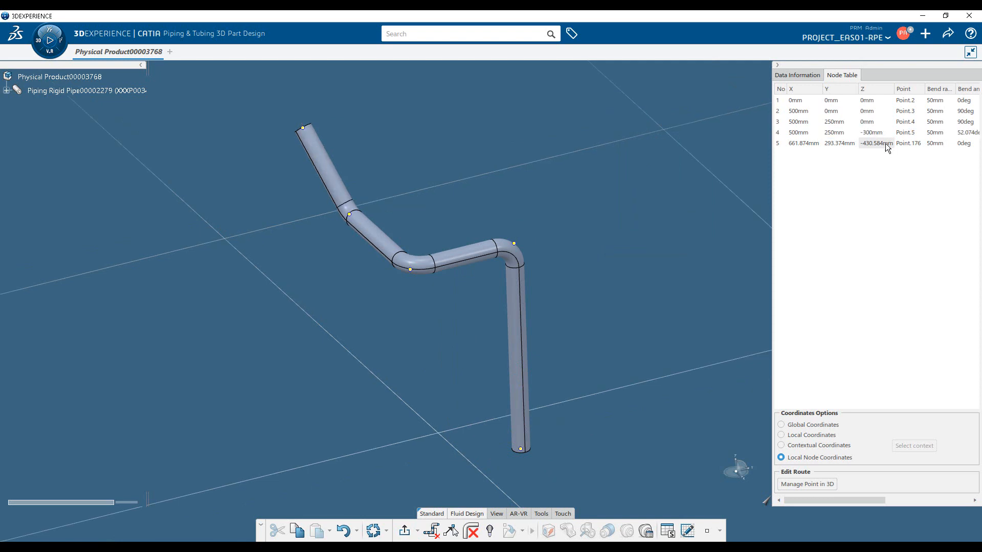
Edit the Z and Y coordinates of end node 5 in the Node Table.
double_click(869, 143)
type("-300")
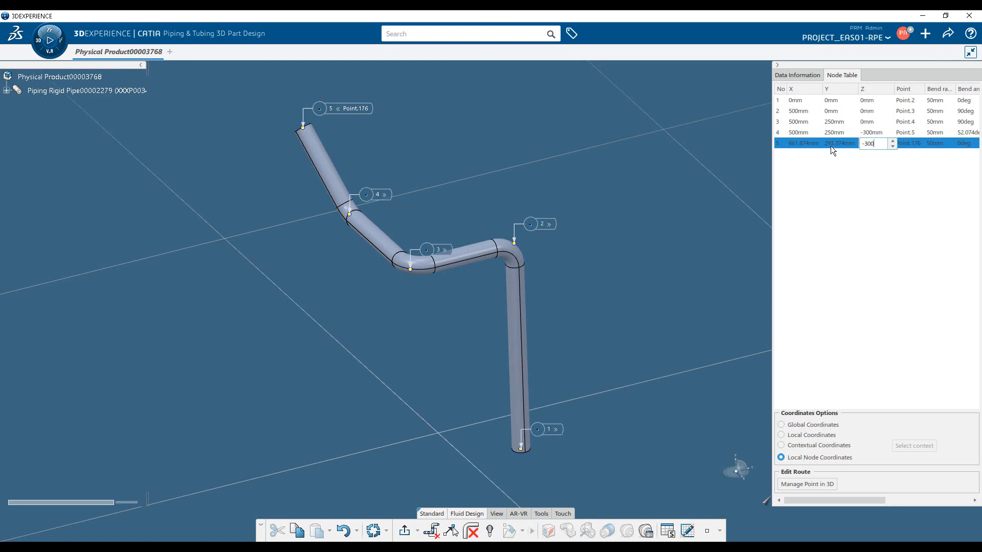
double_click(830, 146)
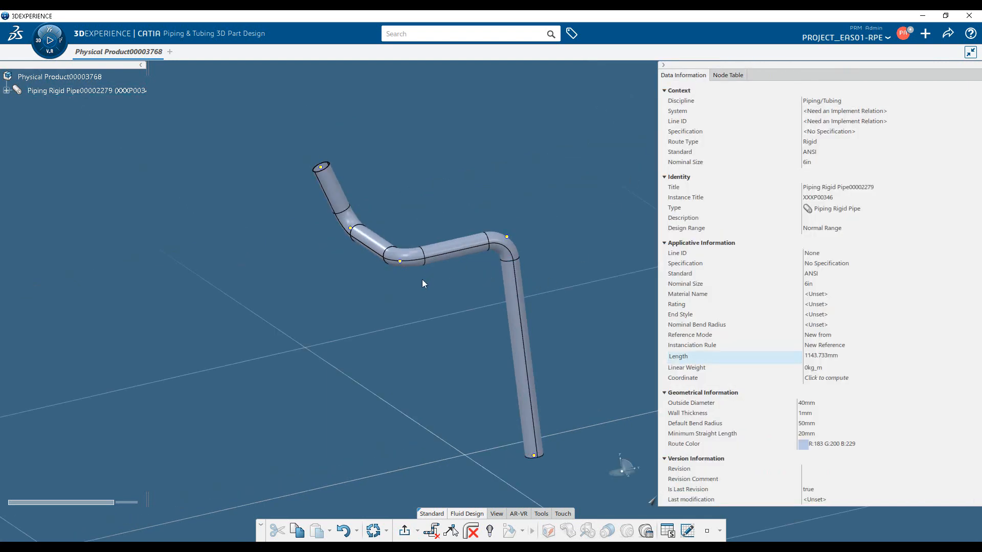
Try to insert a node between node 4 and the route's end, about 332 mm from node 4, and undo it.
middle_click_drag(398, 287, 439, 274)
left_click(349, 220)
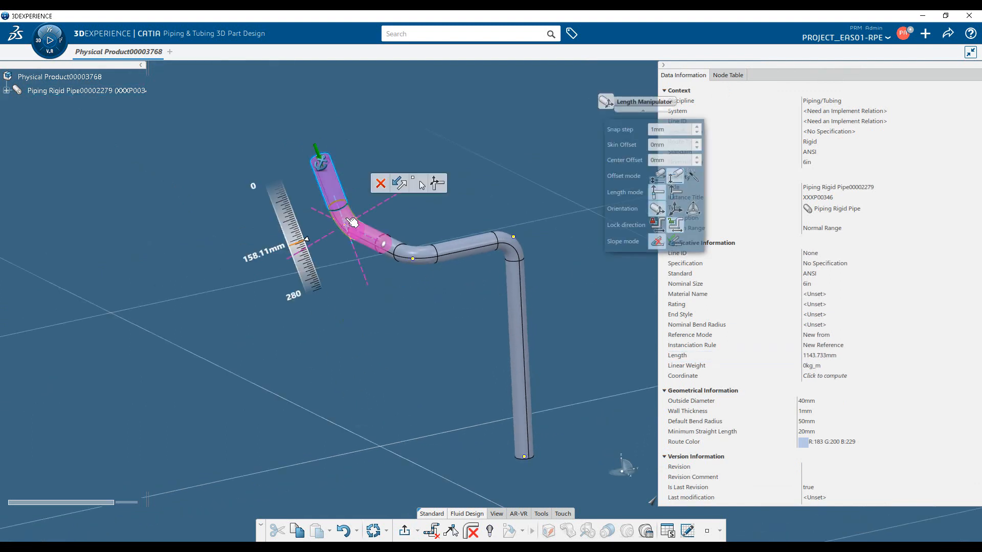
middle_click_drag(350, 221, 340, 195)
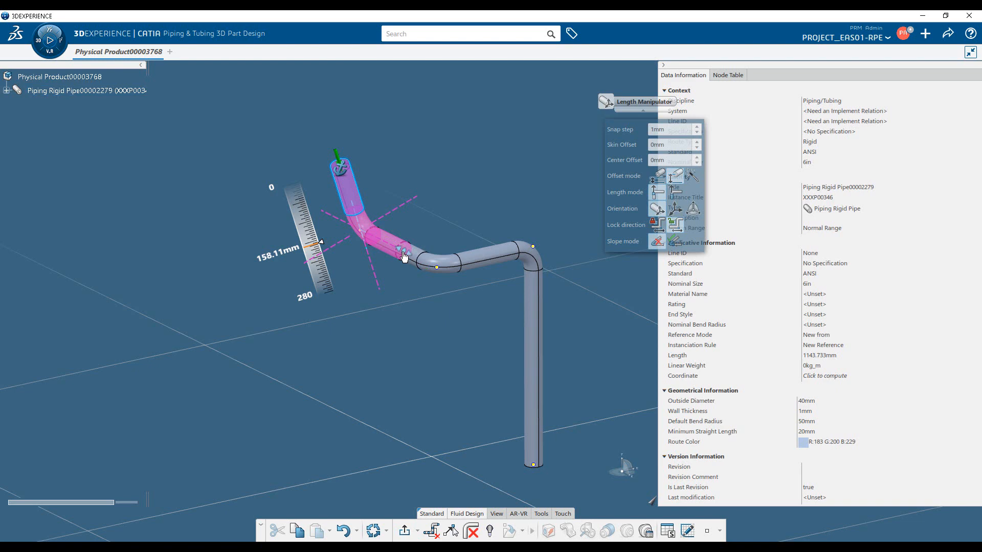
scroll(473, 296, "up", 3)
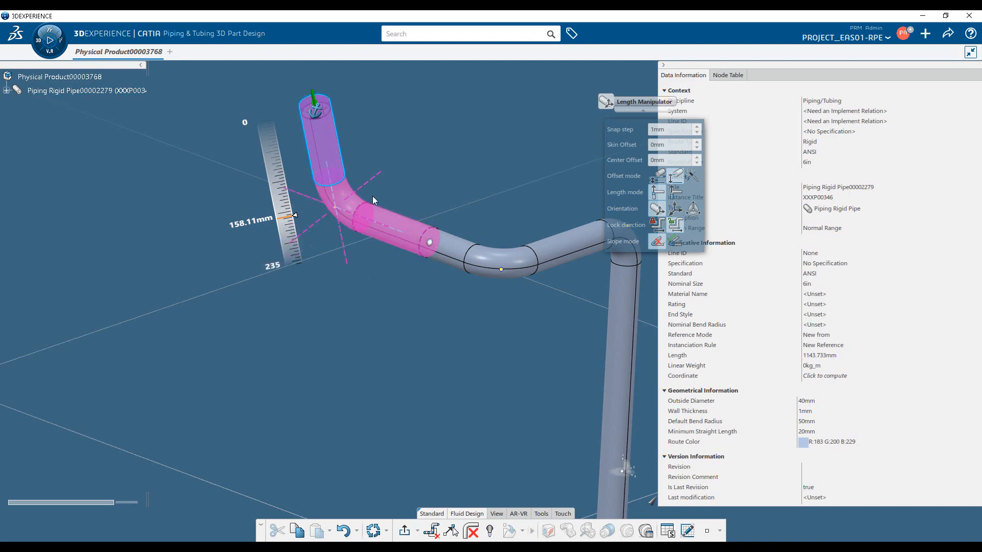
left_click(312, 94)
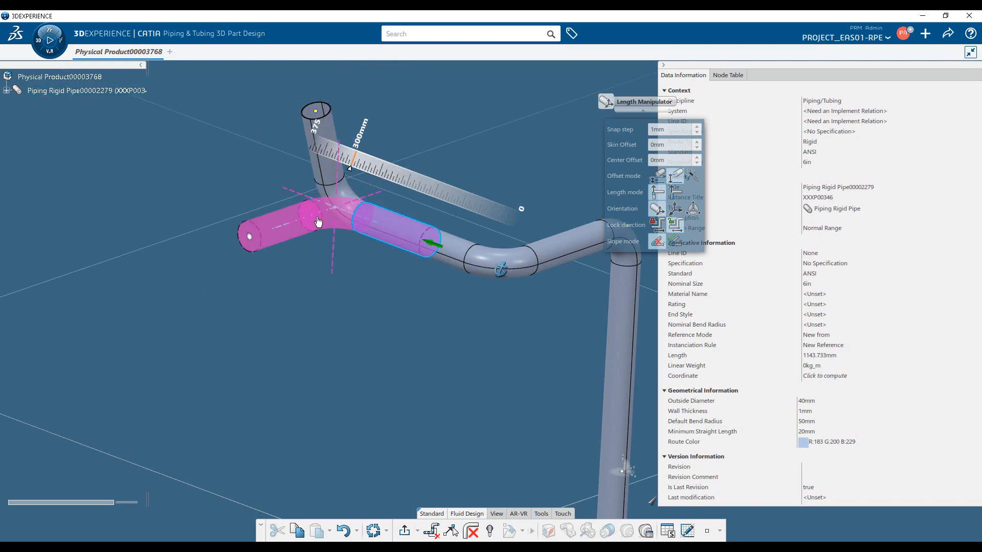
left_click_drag(243, 241, 211, 351)
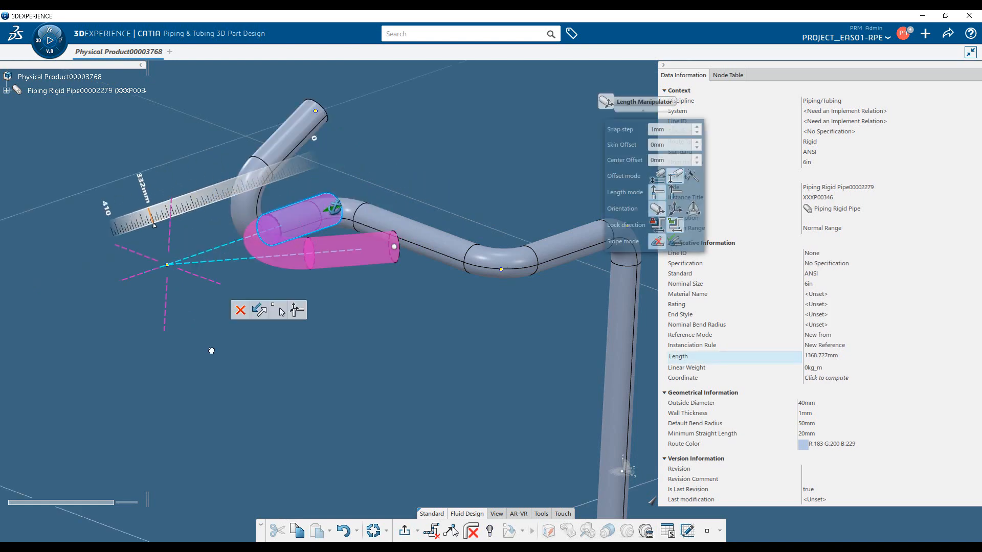
key("ctrl+z")
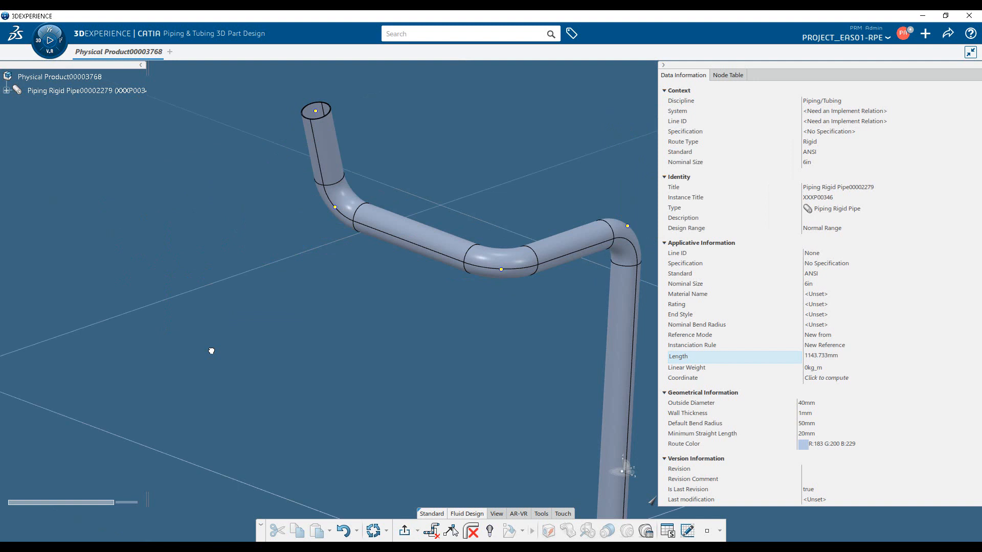
Try to insert a node between nodes 3 and 4, about 224 mm from node 4, and undo it.
left_click(339, 206)
left_click(432, 246)
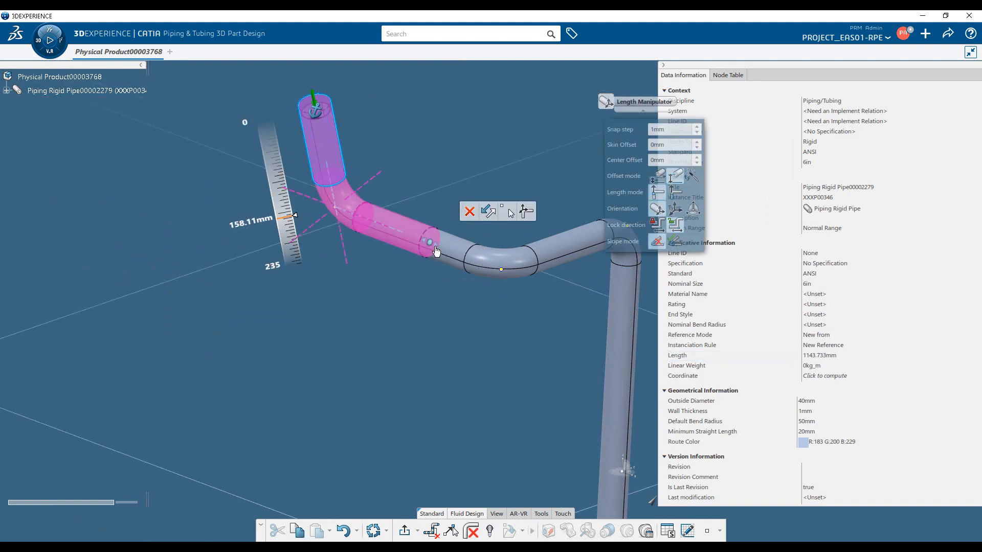
left_click_drag(346, 272, 226, 306)
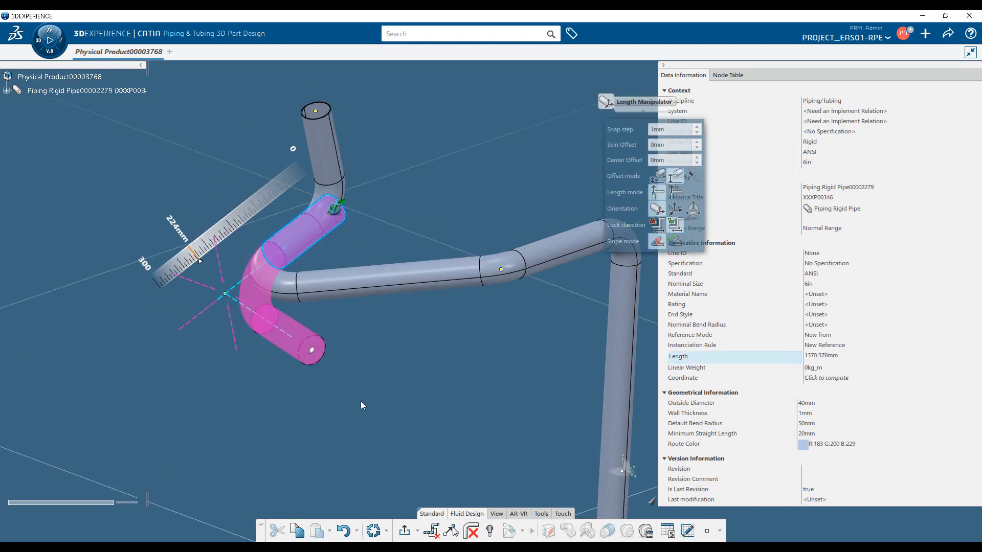
key("ctrl+z")
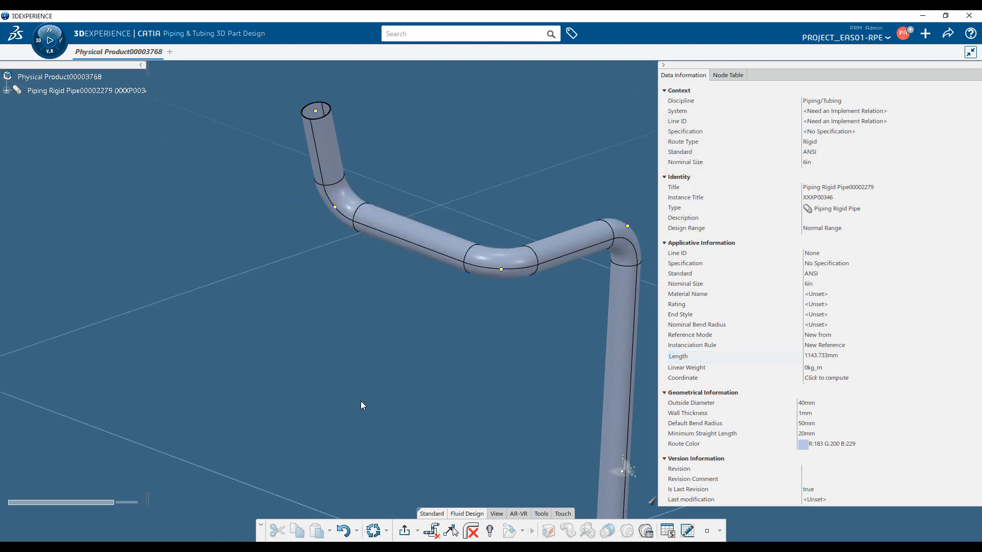
Delete the node of the route's middle bend with the Delete Node command.
left_click(337, 207)
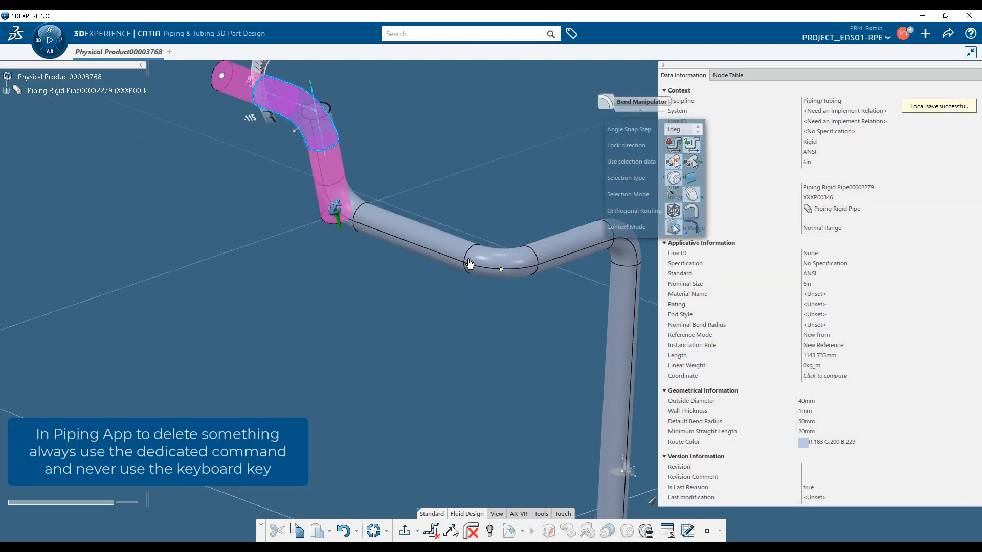
left_click(498, 264)
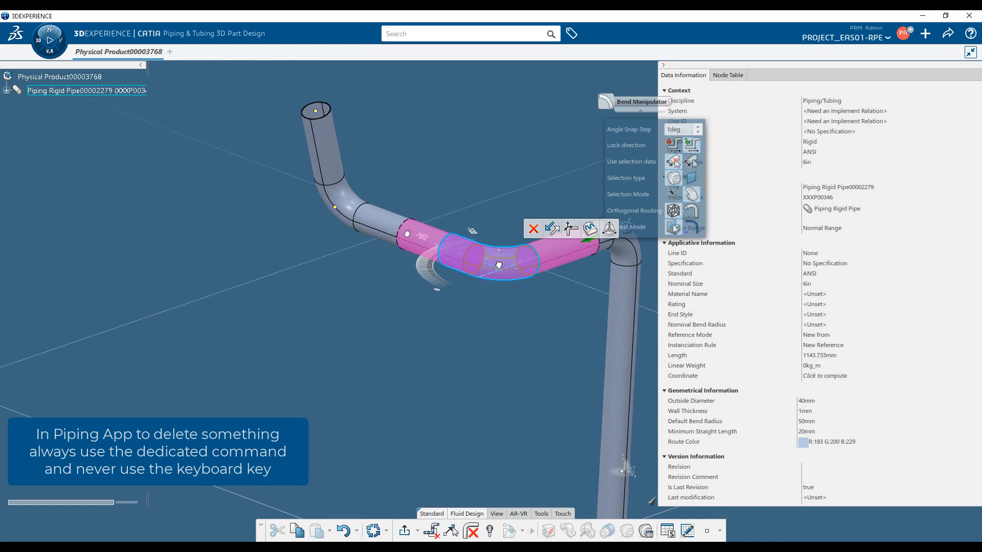
left_click(531, 233)
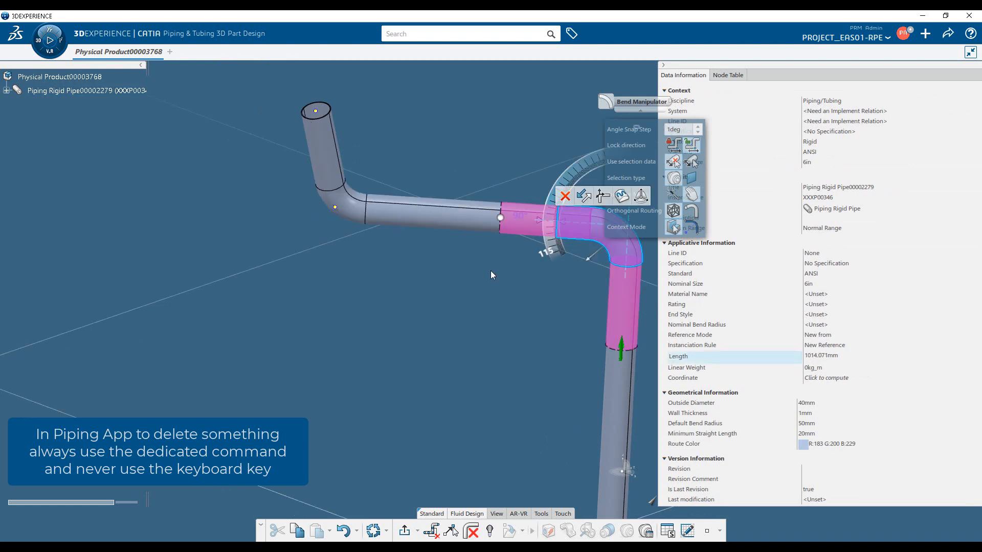
Reroute the slanted segment between the two bends with Orthogonal Routing, choosing the front two-leg solution, and exit the route.
middle_click_drag(471, 316, 360, 302)
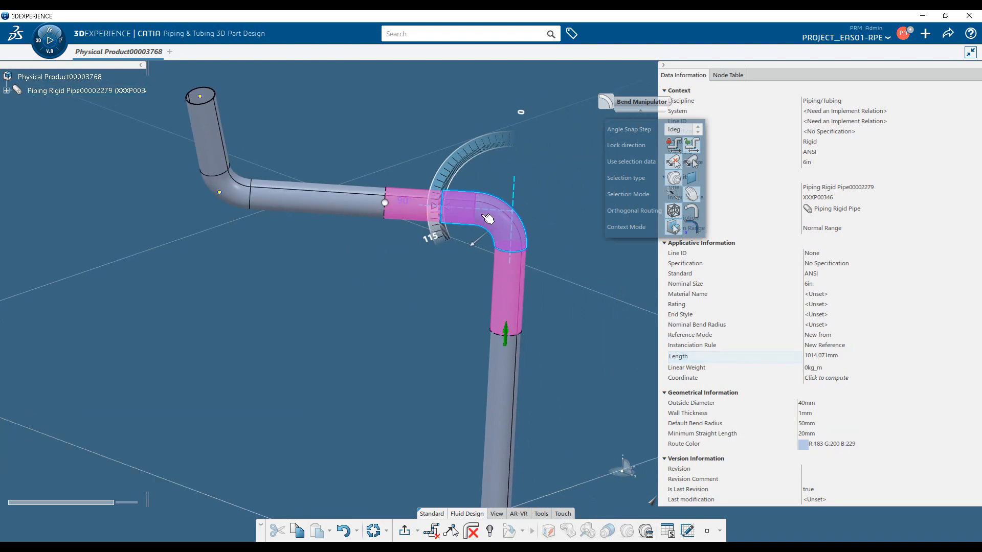
left_click(373, 208)
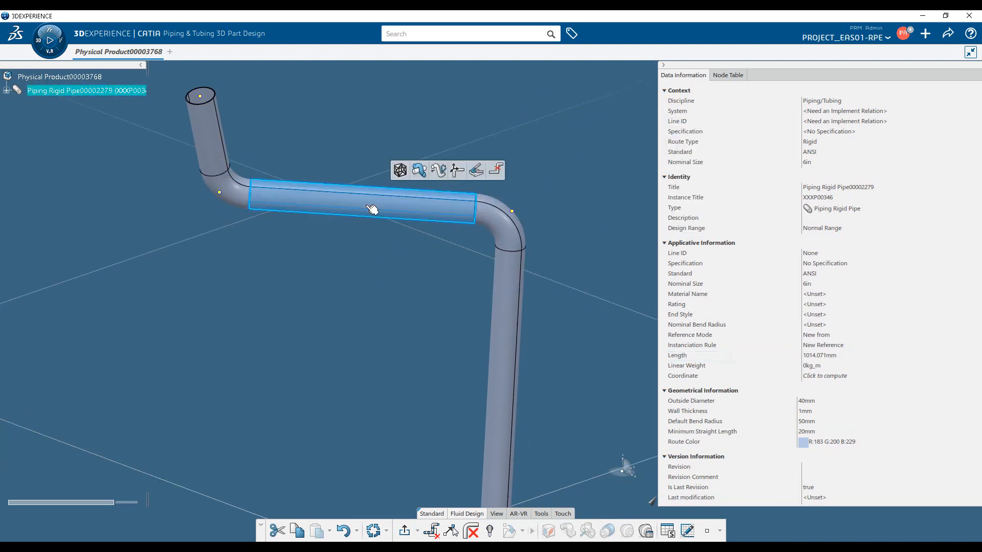
left_click(398, 172)
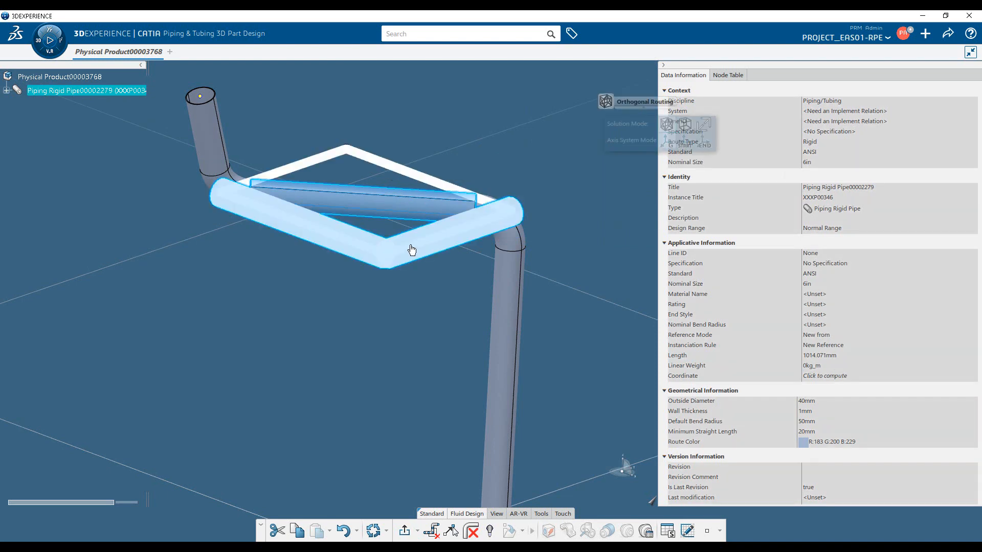
left_click(412, 250)
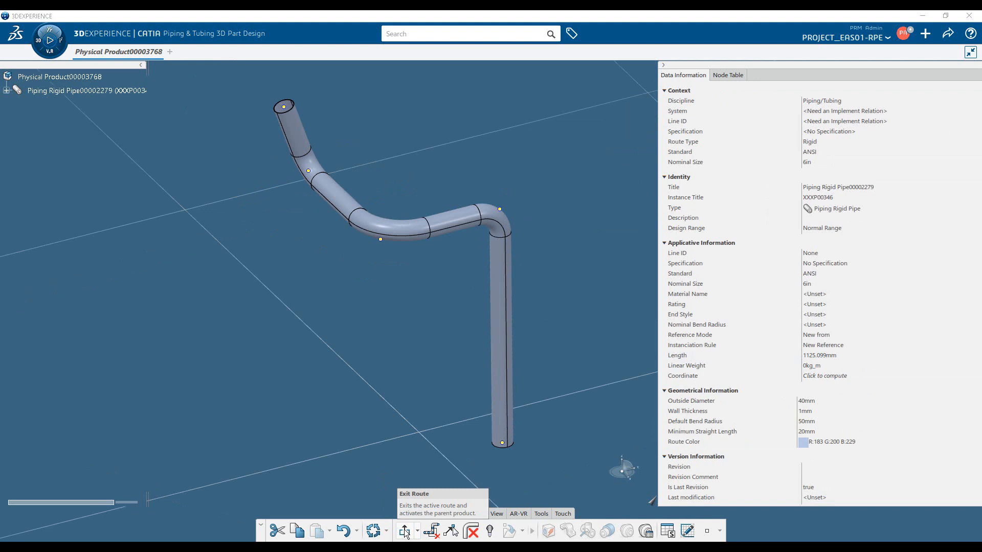
left_click(404, 532)
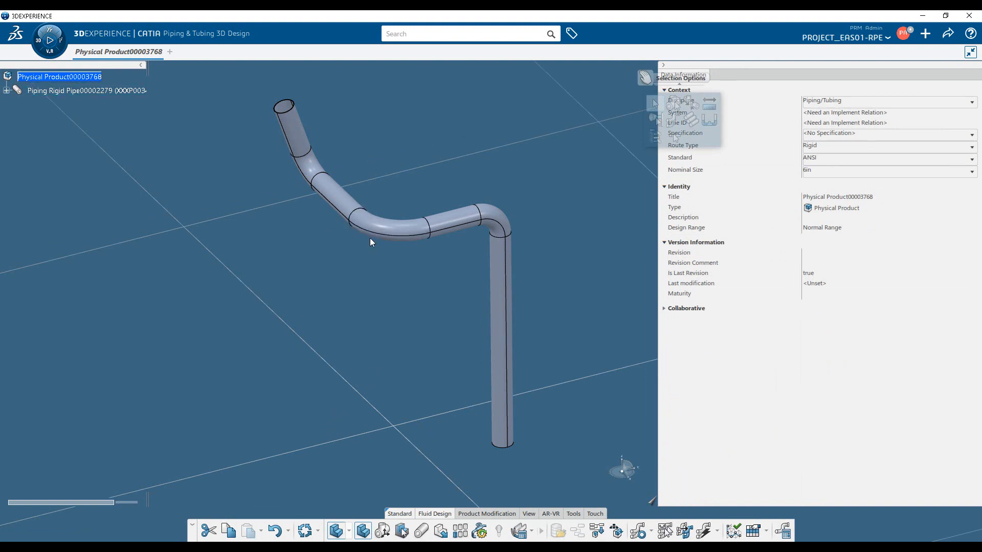
Open the existing pipe route for editing and examine the bend manipulator on its end nodes and bends.
left_click(393, 233)
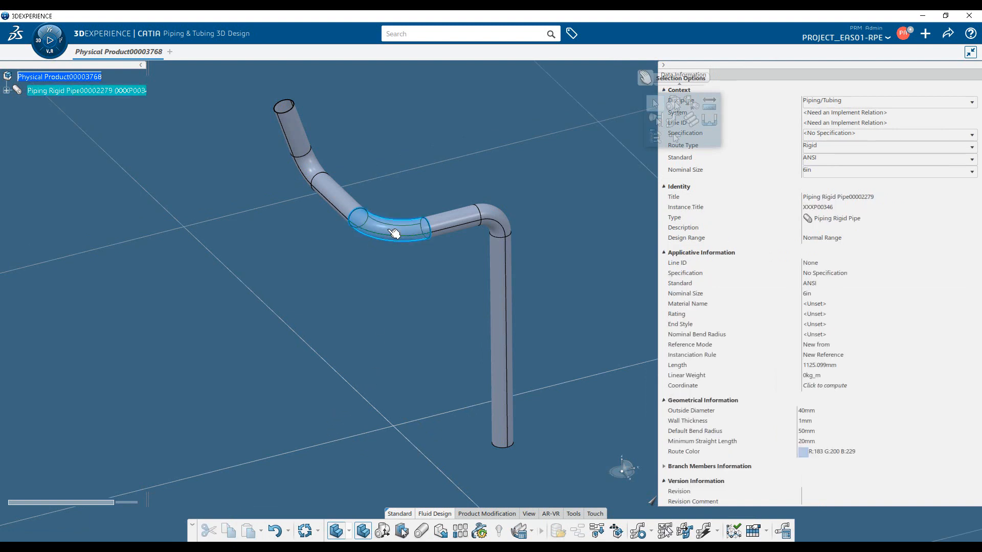
double_click(393, 233)
left_click(508, 443)
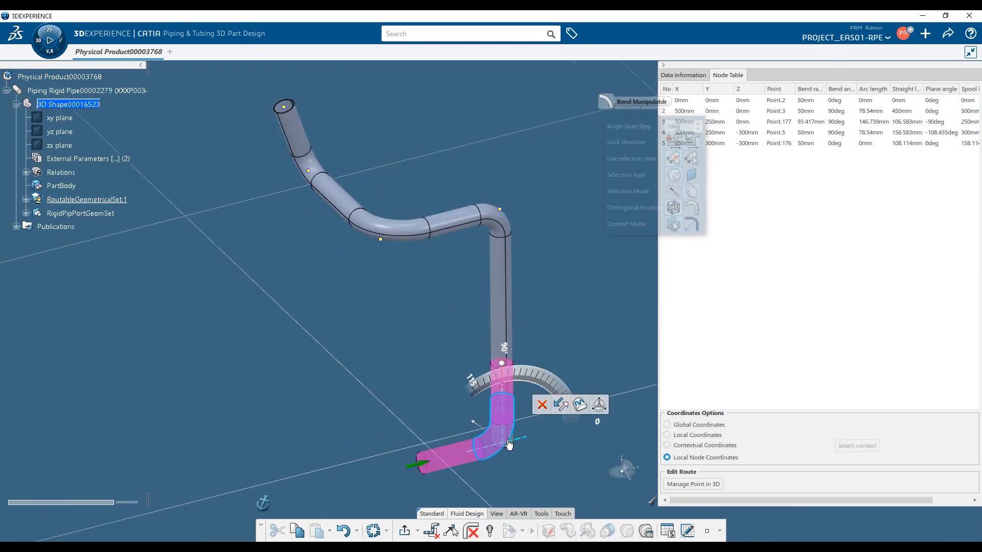
left_click(506, 220)
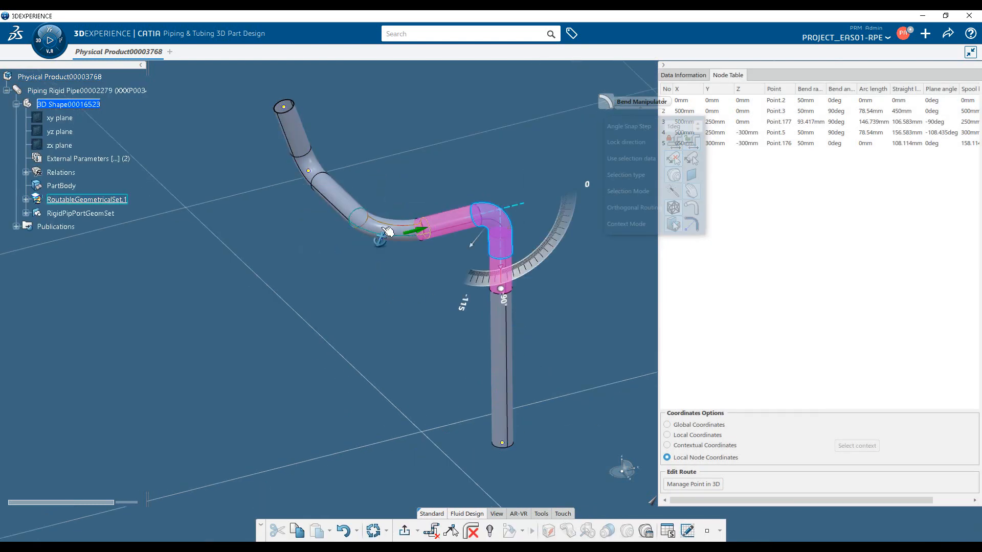
left_click(384, 229)
left_click(322, 169)
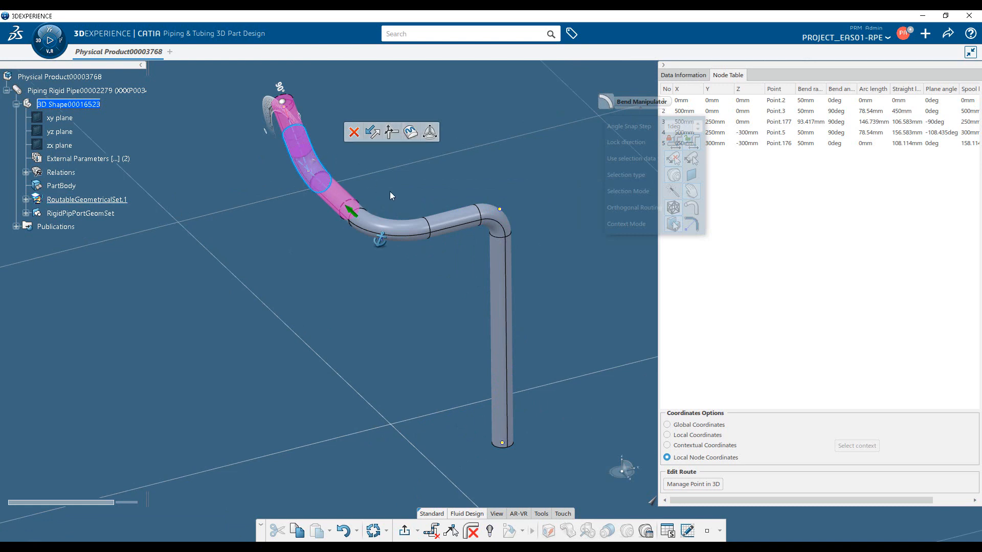
left_click(503, 217)
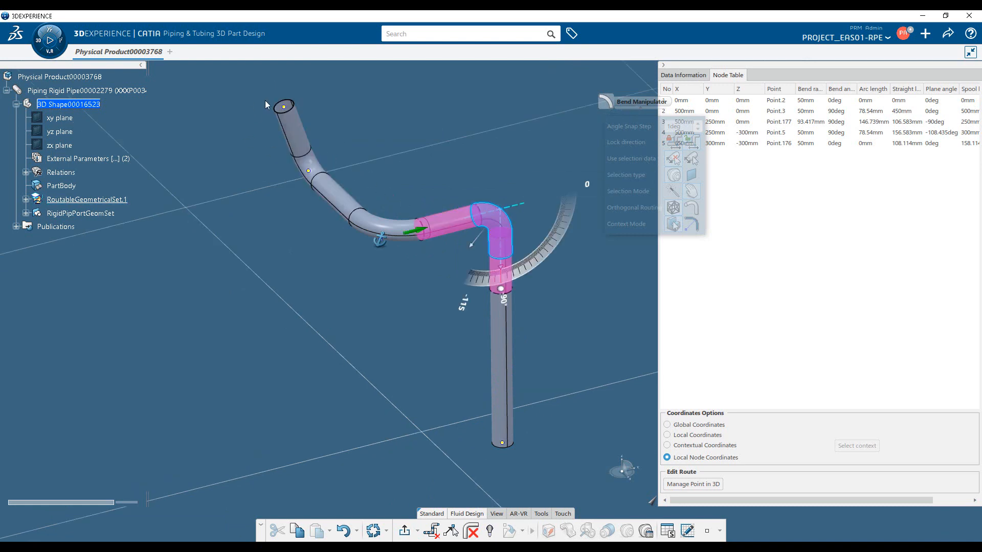
left_click(295, 121)
left_click(290, 117)
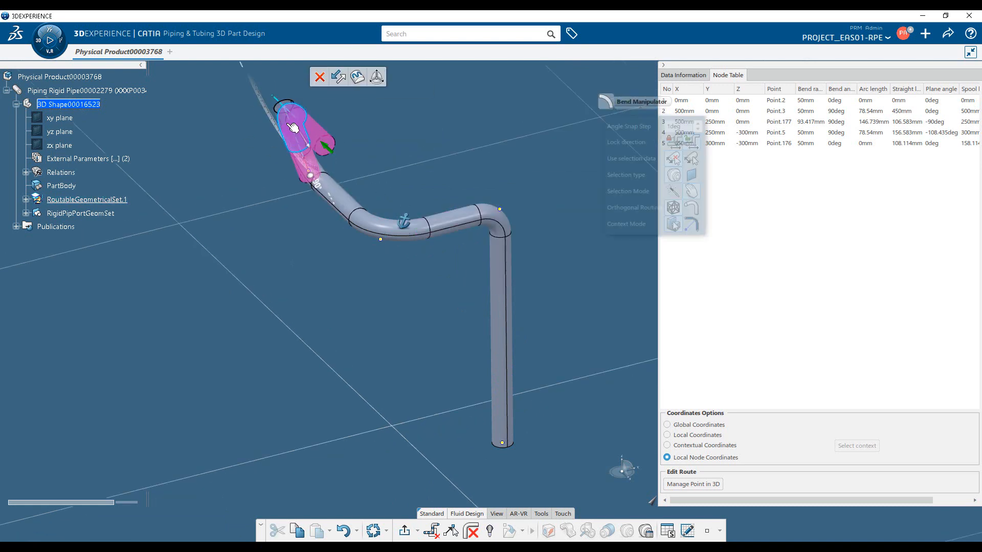
Cycle through the bend, length and orientation manipulators on the route's upper end node to compare them.
middle_click_drag(338, 282, 386, 261)
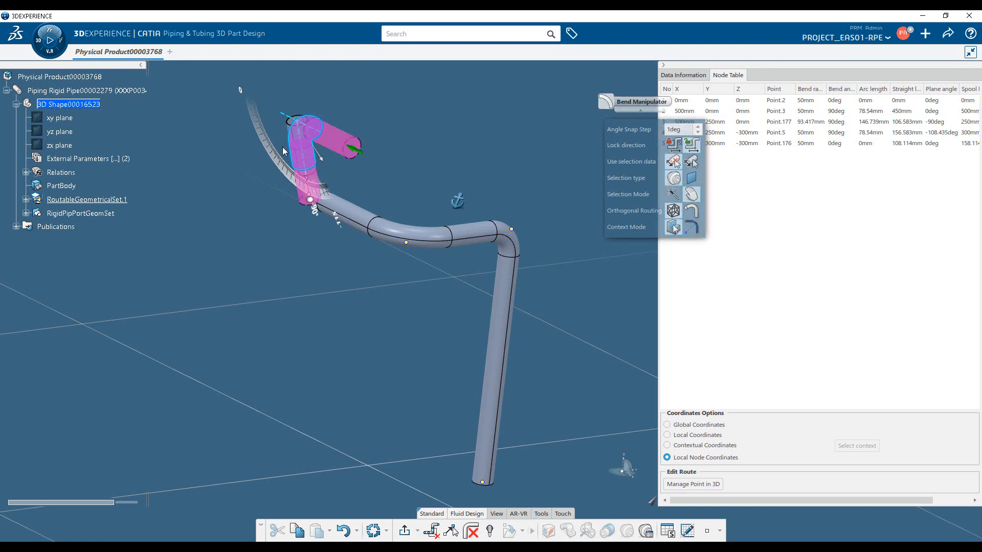
key("a")
key("a")
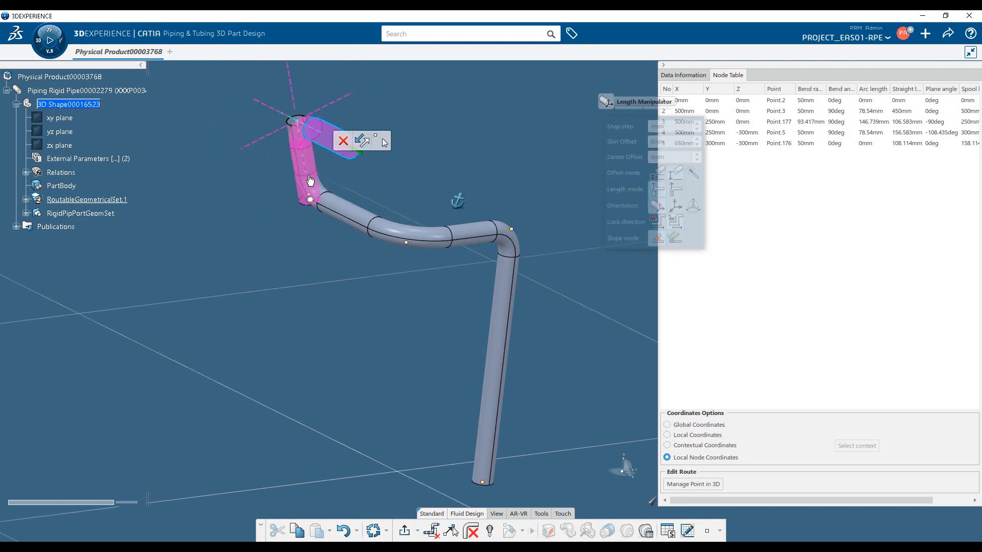
middle_click_drag(327, 197, 375, 312)
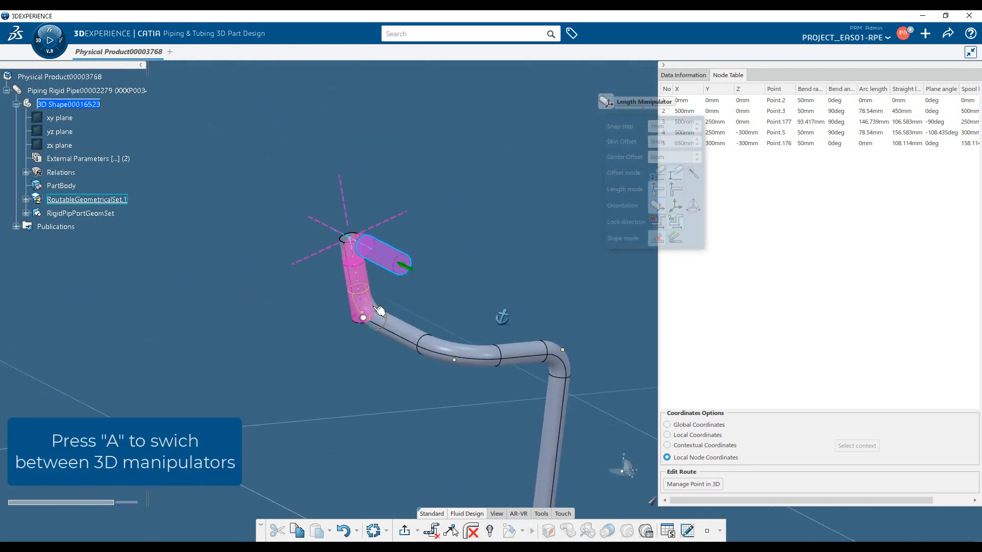
left_click_drag(356, 265, 357, 215)
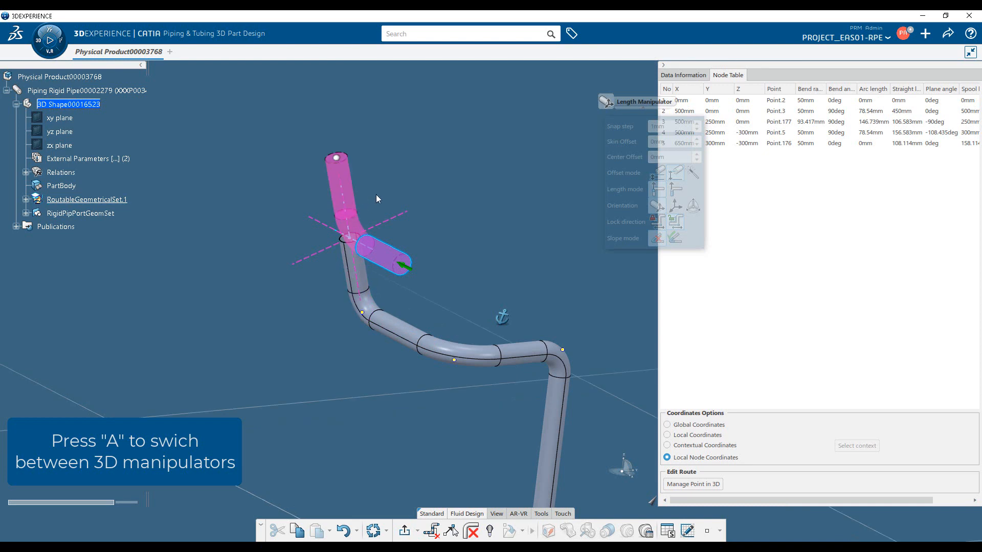
key("a")
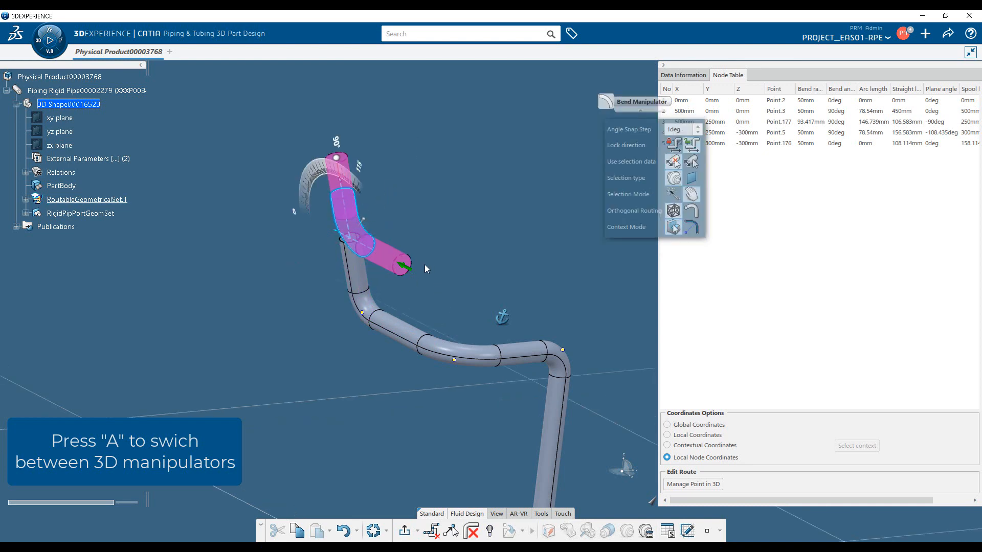
left_click(407, 269)
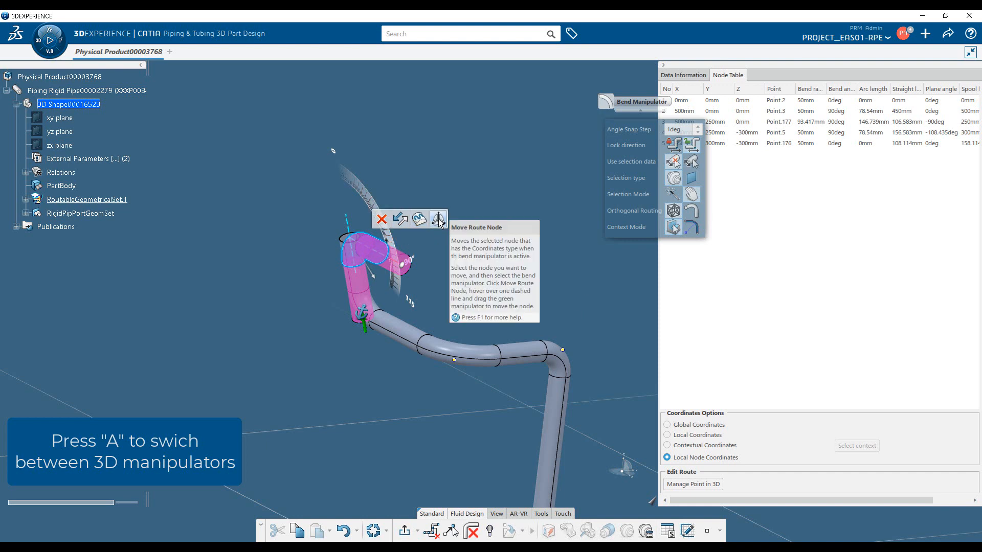
key("a")
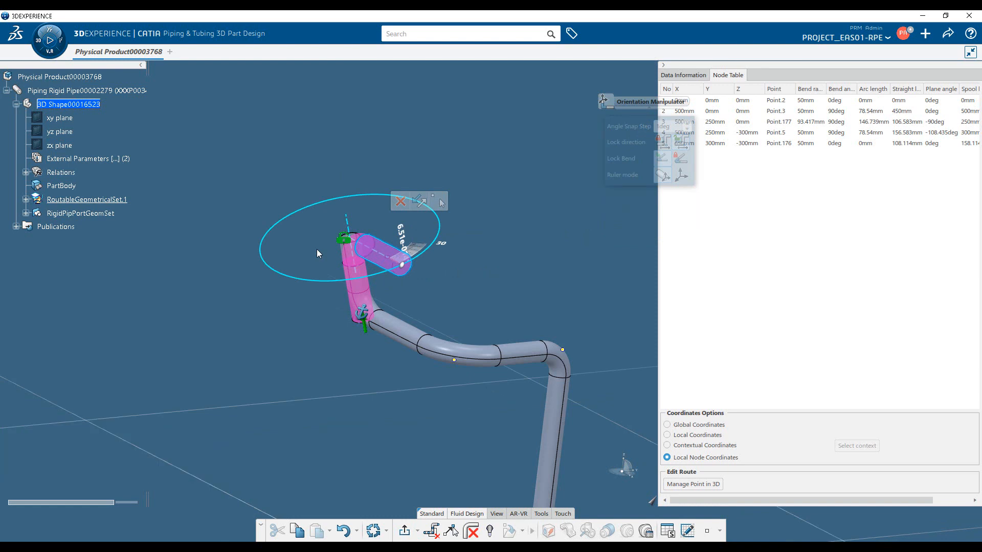
left_click(532, 531)
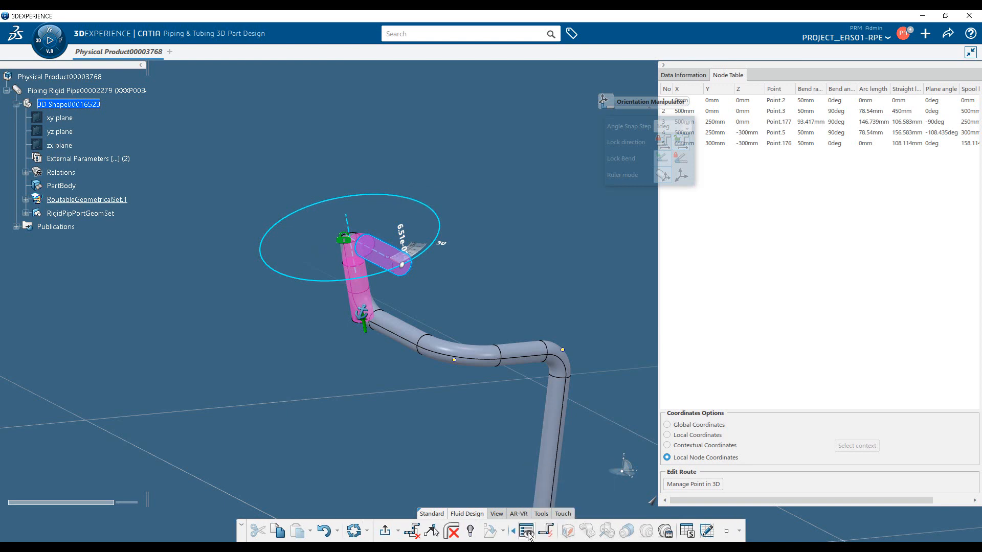
left_click(527, 532)
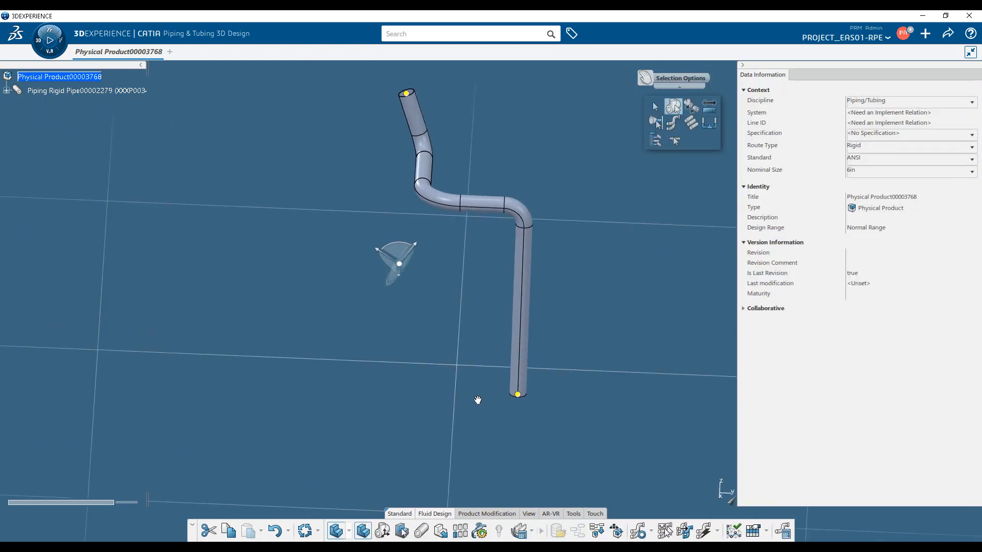
Set the view's ambience to Pure White, reopen the pipe route for editing and activate the manipulator on its upper end.
right_click(582, 255)
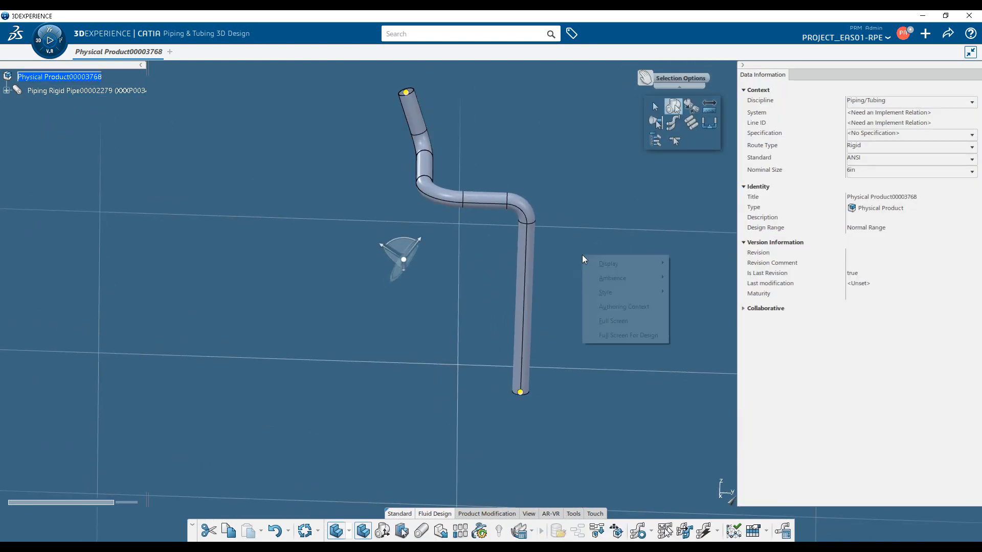
left_click(694, 279)
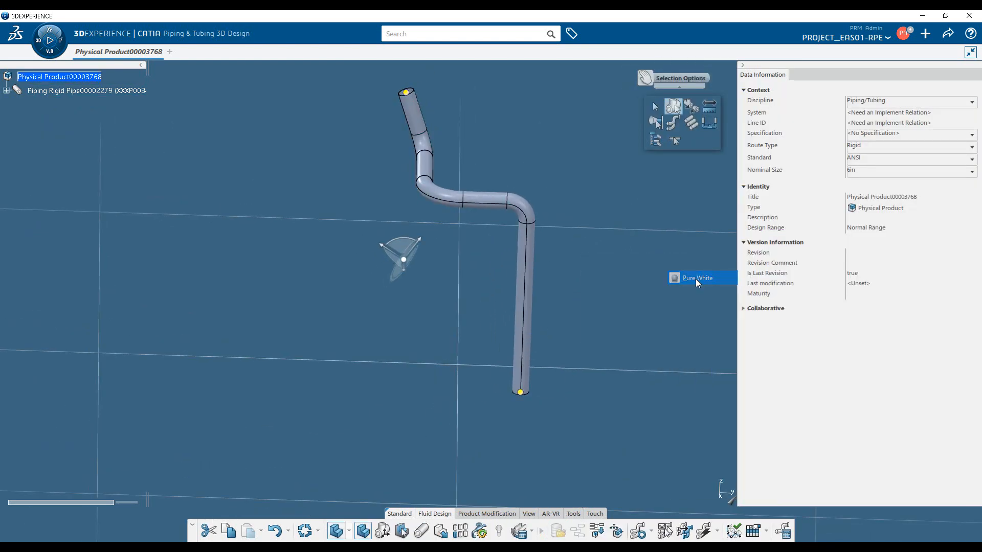
double_click(530, 264)
left_click(411, 103)
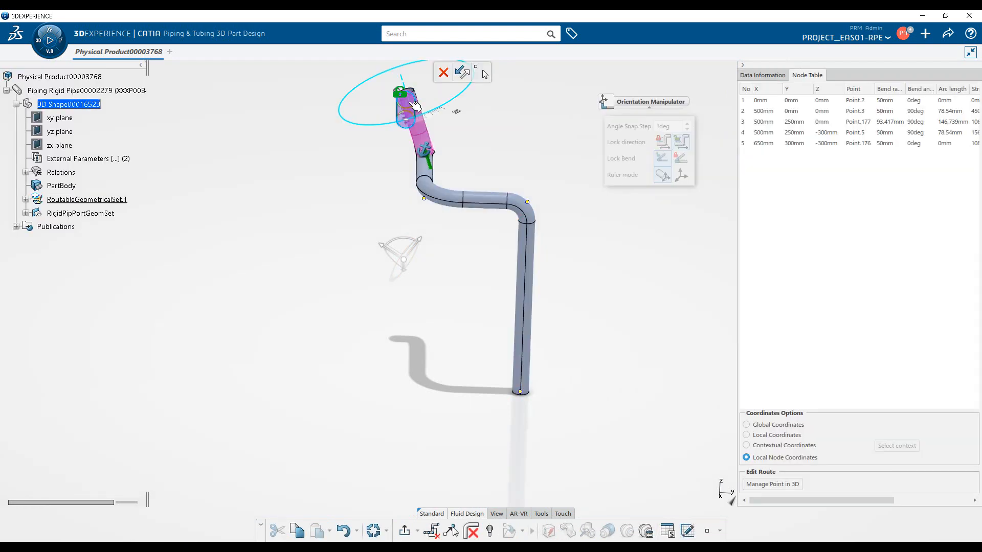
middle_click_drag(381, 260, 497, 340)
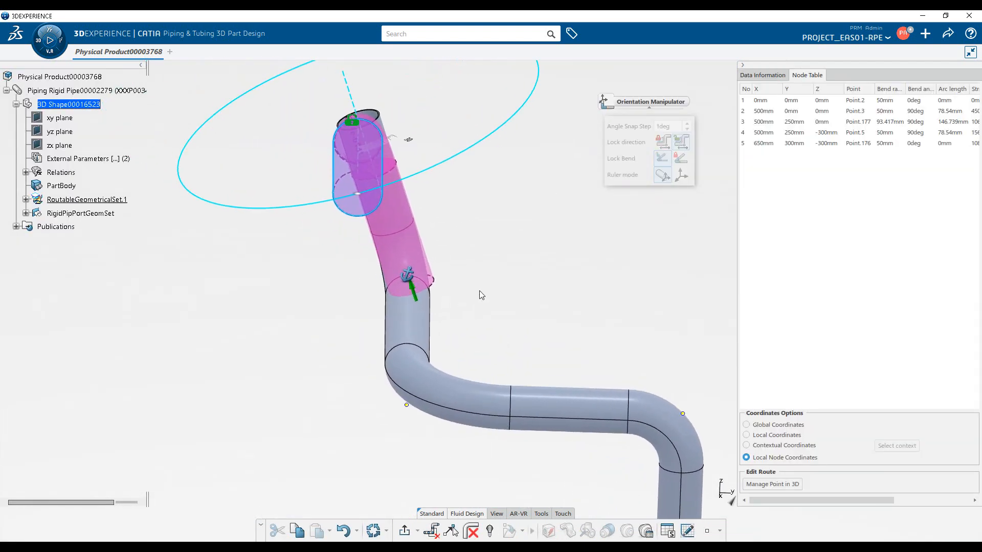
middle_click_drag(480, 290, 444, 300)
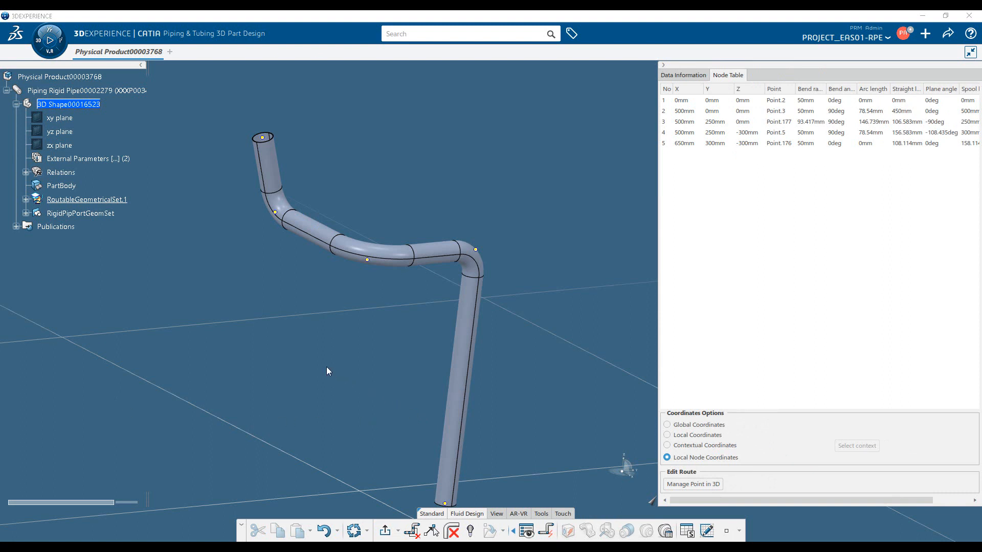
Start a second rigid pipe route and place its first node by coordinates at X 500 mm, Y 0 mm, Z 0 mm.
middle_click_drag(459, 416, 467, 336)
middle_click_drag(353, 320, 337, 358)
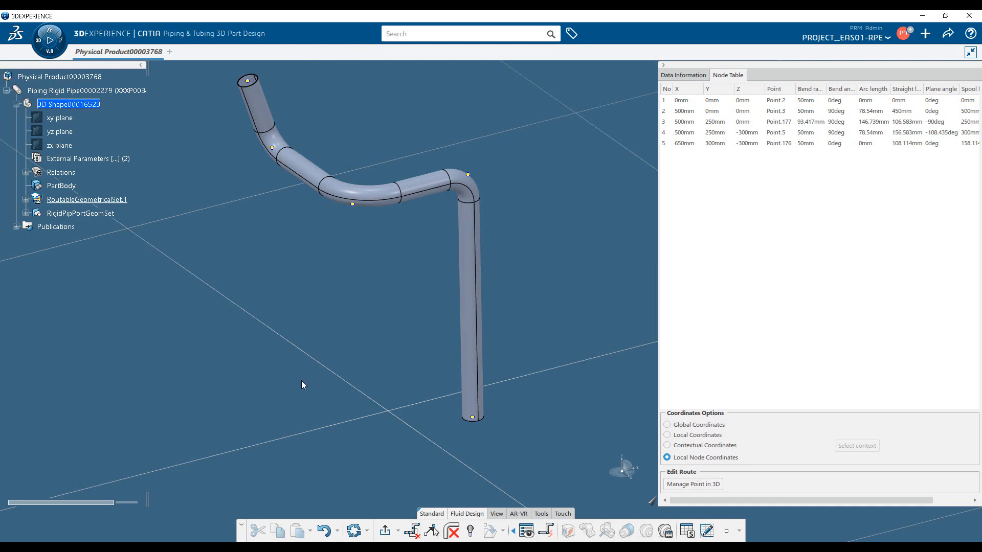
left_click(422, 528)
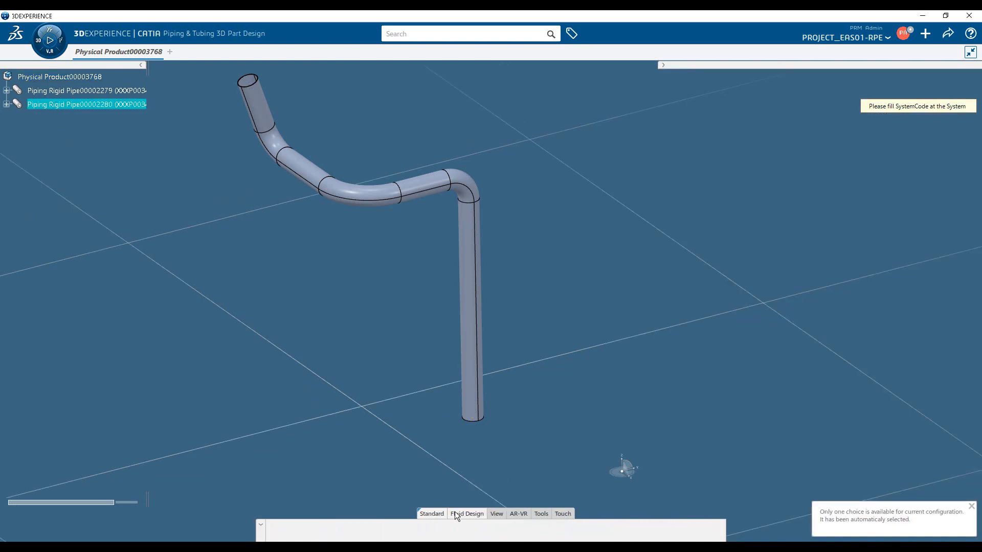
left_click(460, 514)
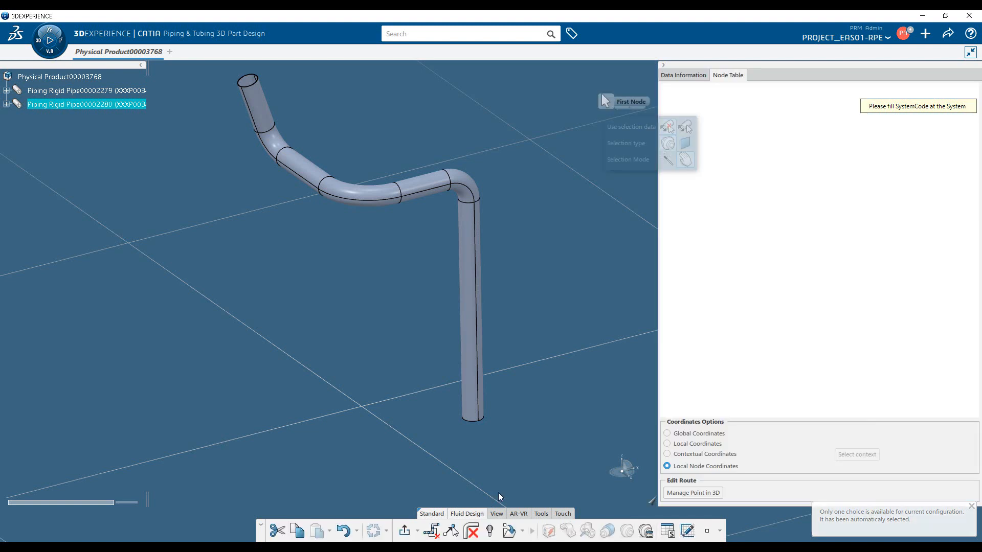
left_click(693, 493)
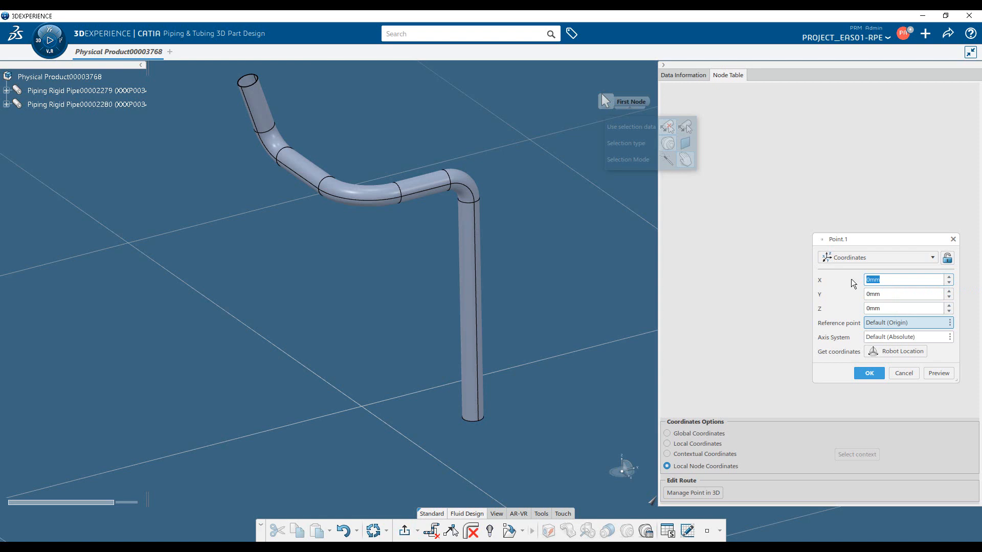
type("500")
key("Return")
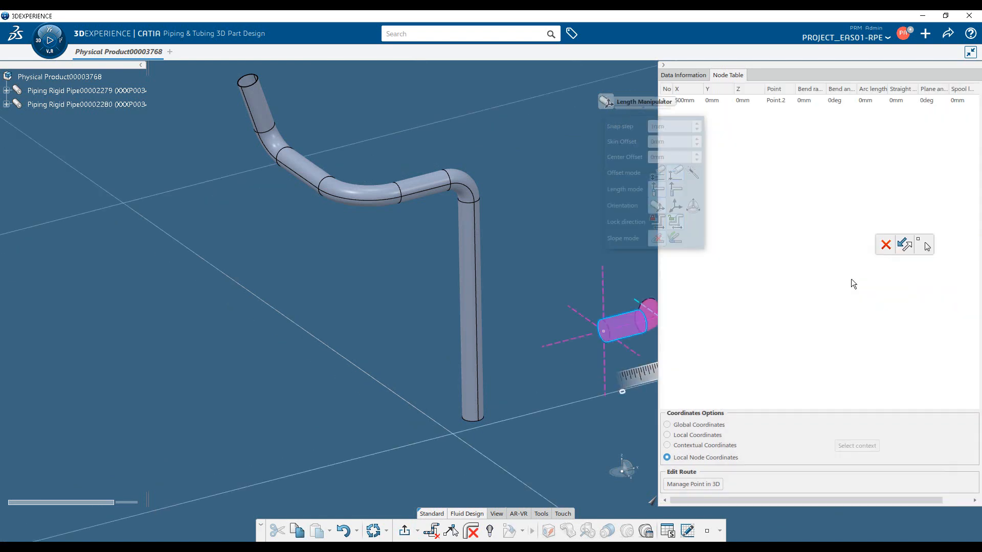
Place the new route's second node about 282 mm from the first with the length manipulator.
middle_click_drag(556, 404, 540, 374)
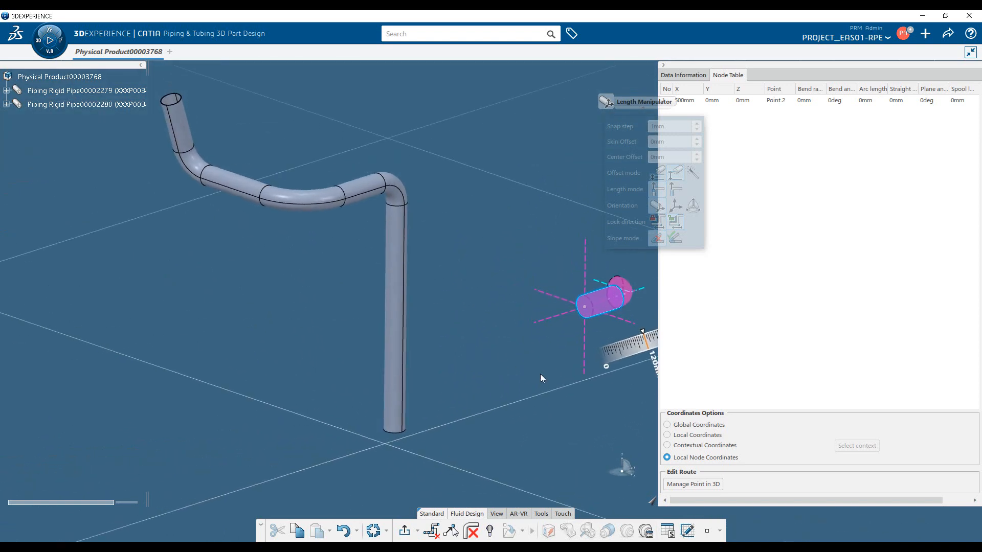
left_click_drag(569, 309, 505, 288)
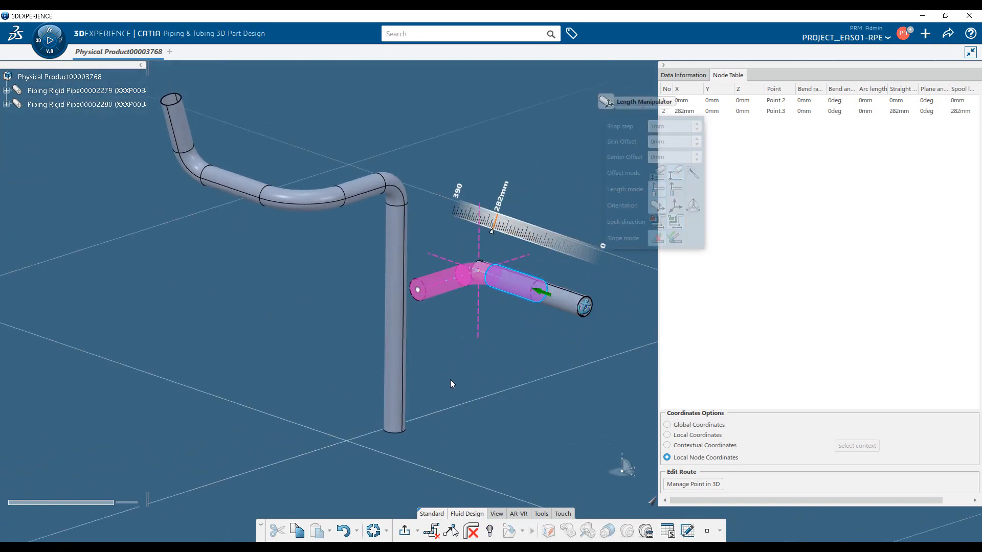
Use the first route's vertical pipe as the offset reference to reposition the new route's second node.
middle_click_drag(444, 363, 512, 331)
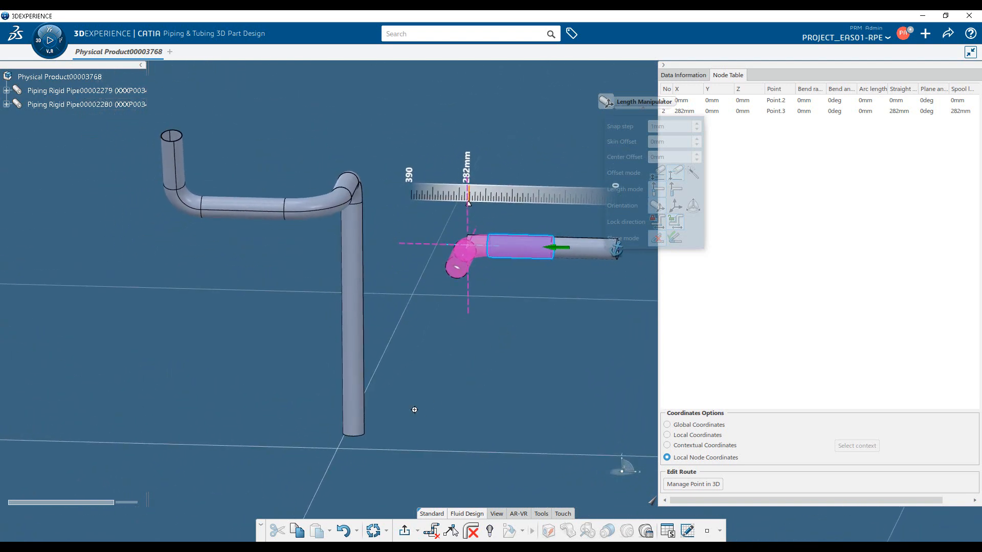
middle_click_drag(412, 407, 322, 374)
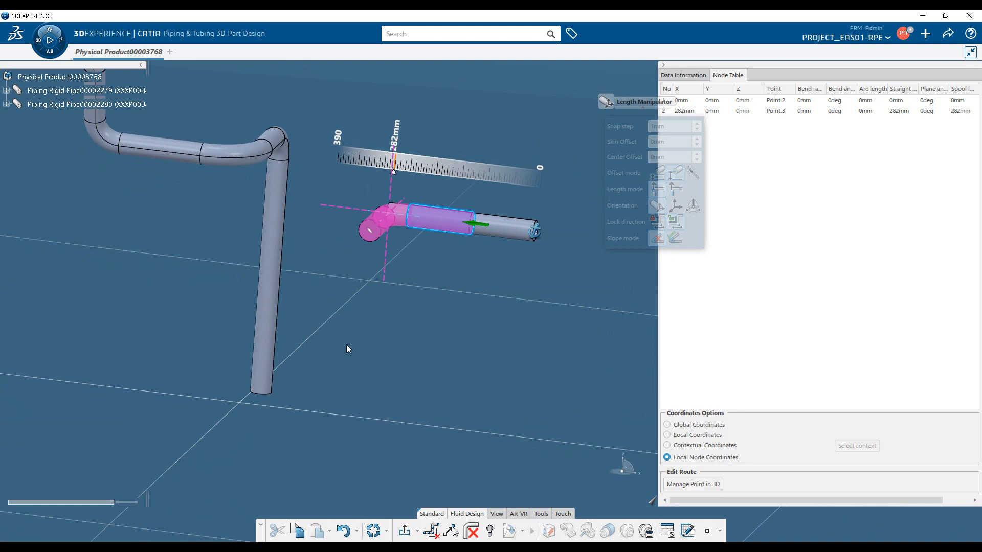
middle_click_drag(318, 348, 305, 398)
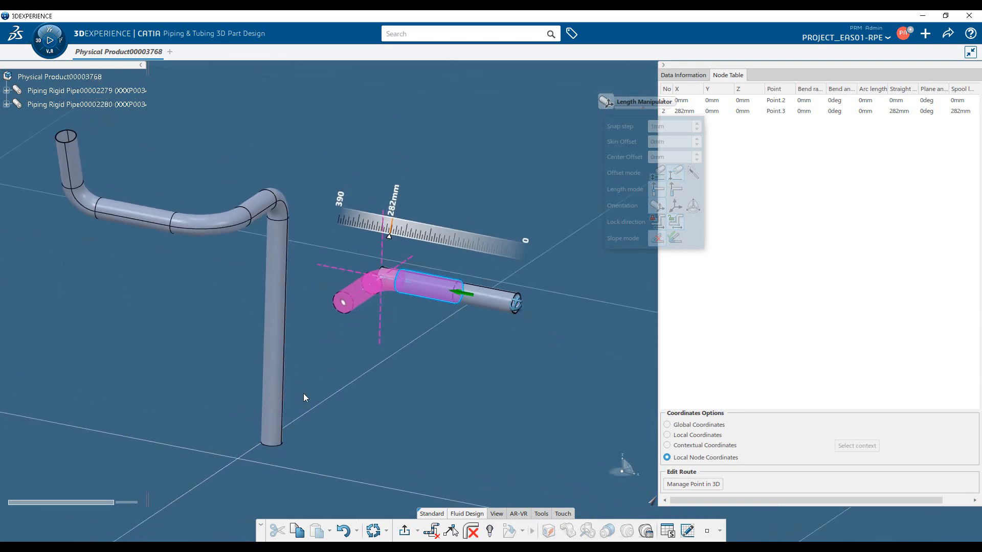
left_click(286, 296)
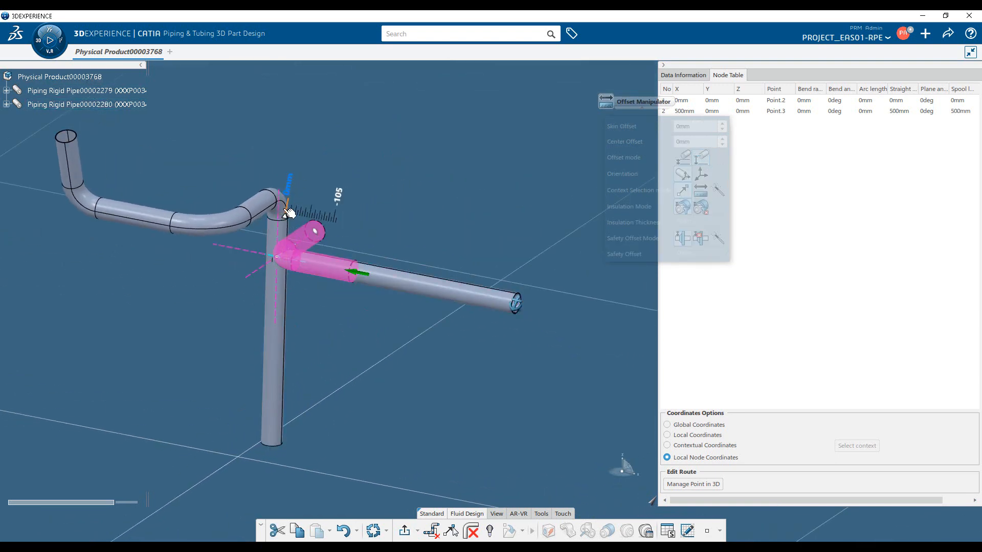
Set the second node's center offset from the vertical pipe to 100 mm, and reverse it to -100 mm.
middle_click_drag(329, 333, 207, 398)
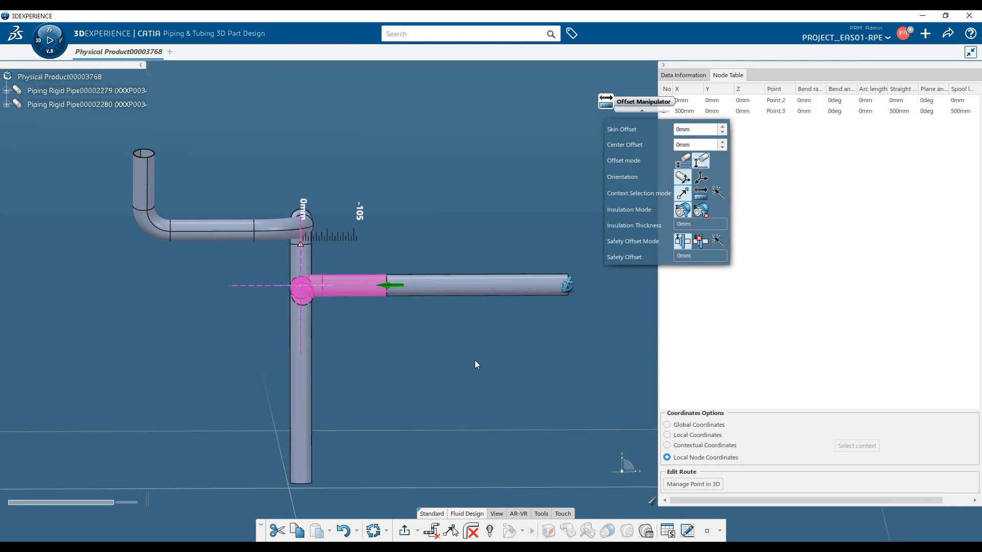
double_click(699, 145)
type("100")
key("Return")
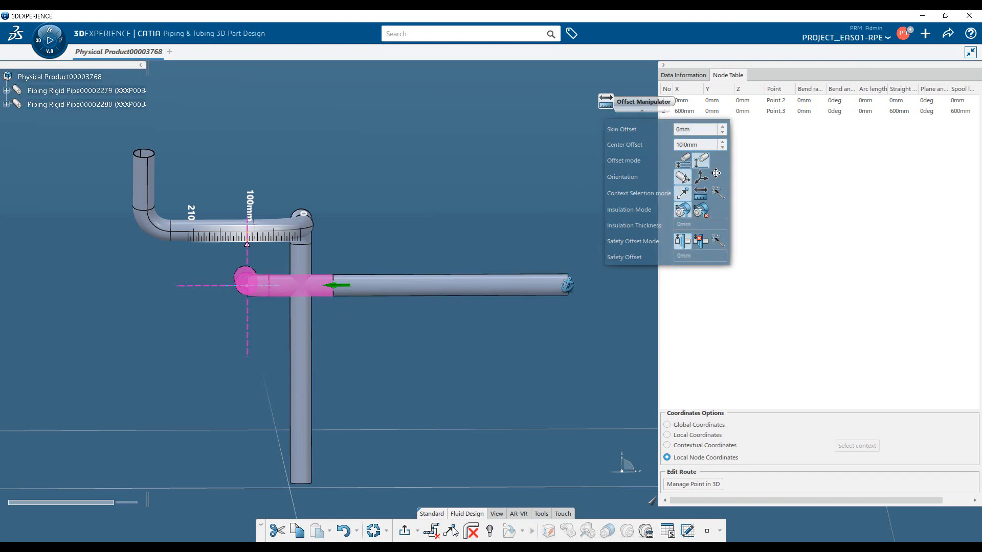
type("-100")
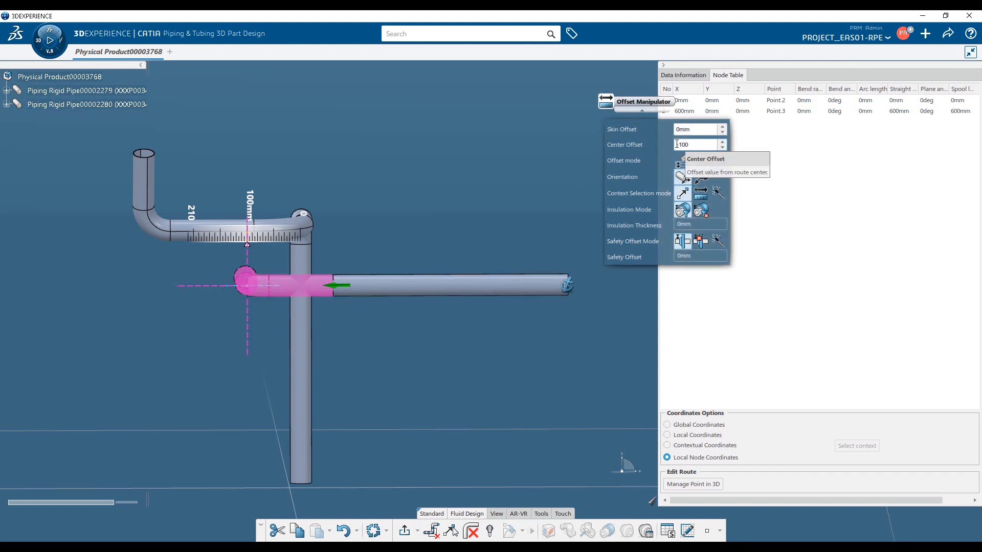
key("Return")
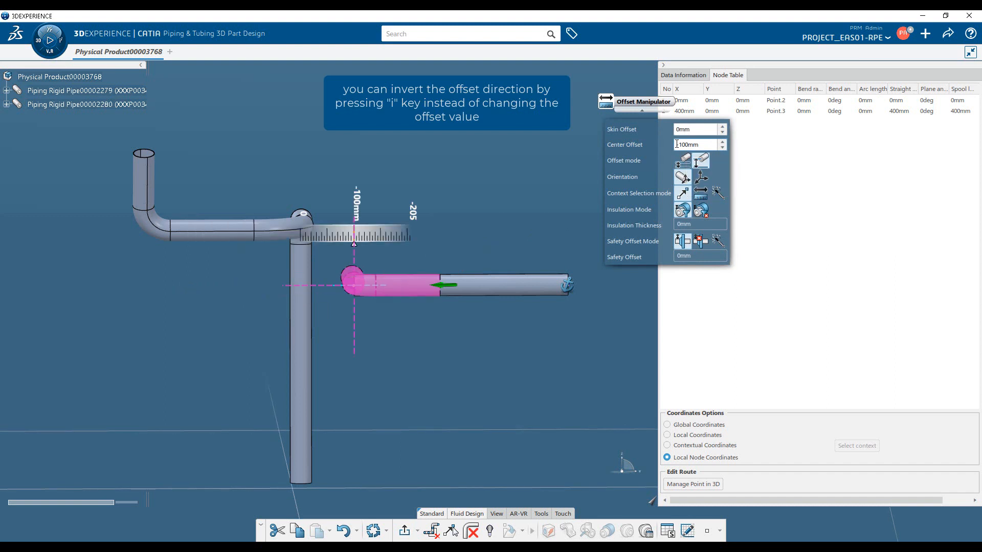
Set the second node's center offset from the vertical pipe to 0 mm and change the offset mode to skin offset.
left_click_drag(699, 145, 645, 149)
type("0")
key("Return")
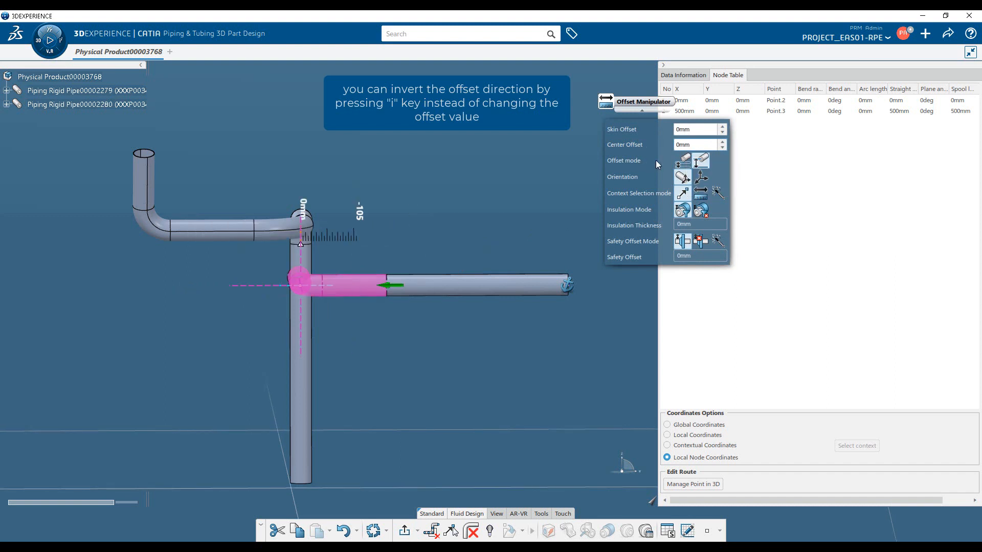
left_click(682, 163)
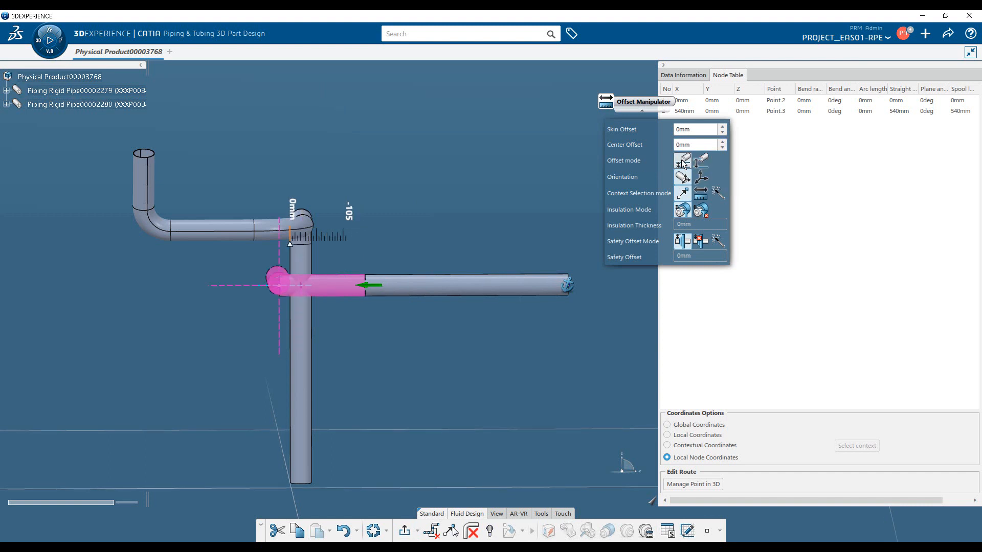
Cycle the second node through the different skin alignment solutions against the first route's vertical pipe.
key("shift")
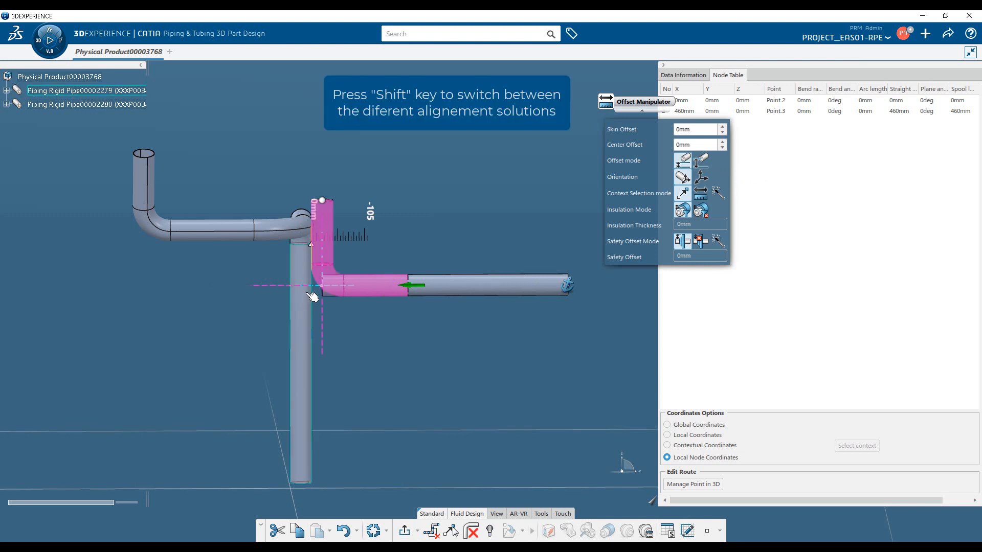
key("shift")
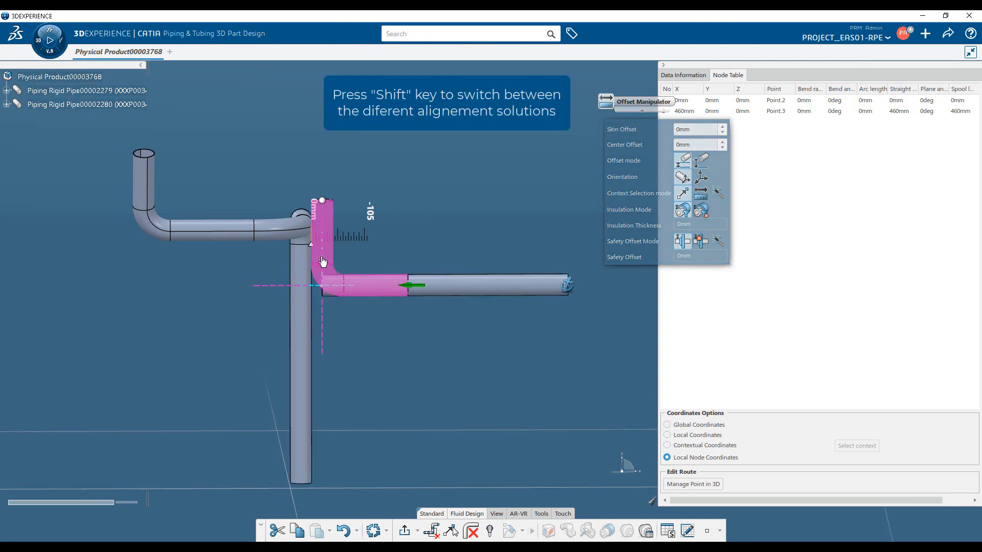
key("shift")
key("shift")
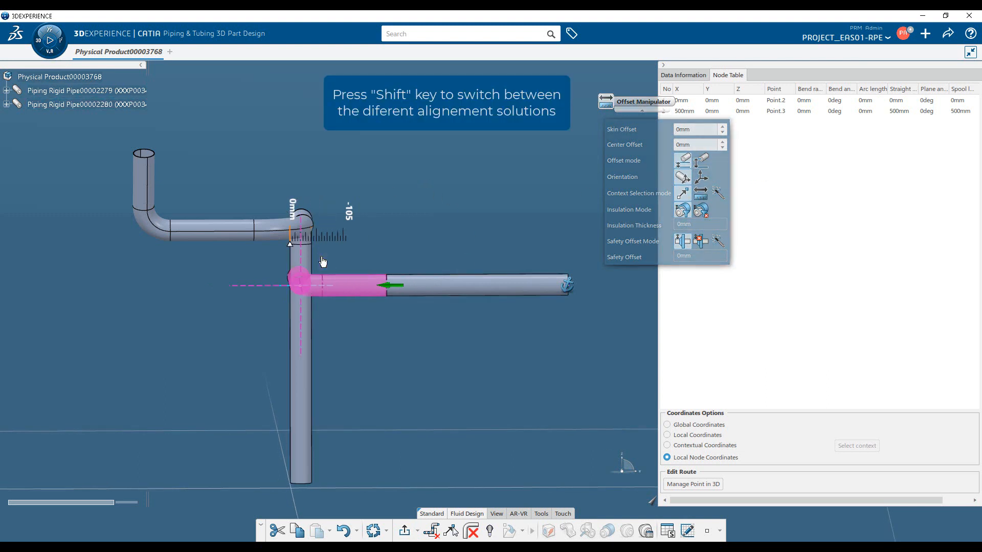
key("shift")
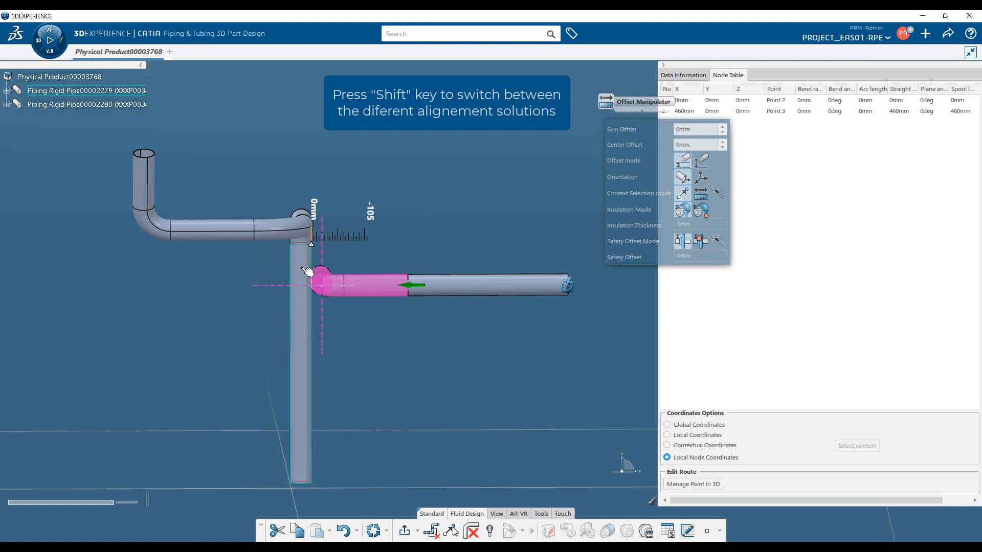
key("shift")
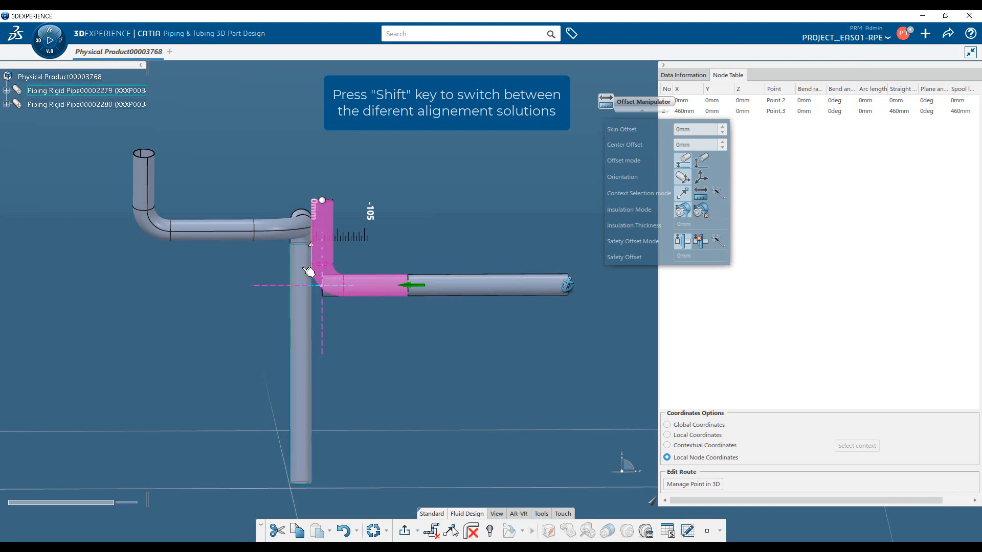
key("shift")
key("shift")
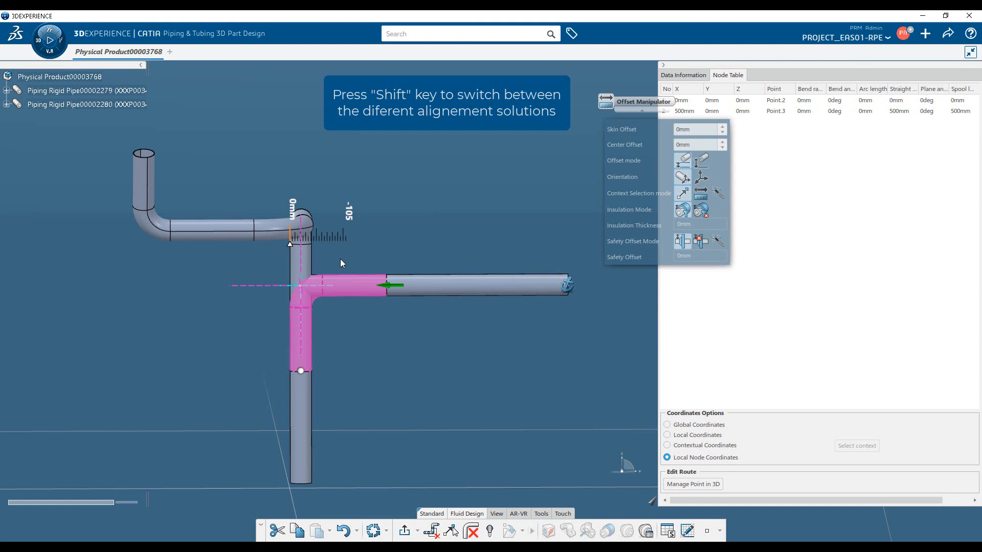
key("shift")
key("shift")
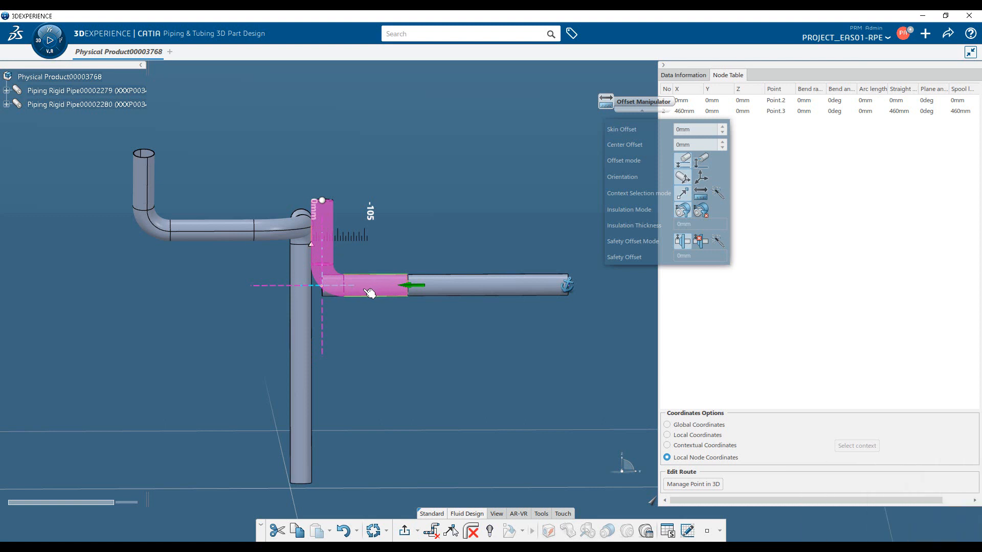
Reference the second node to the first route's inclined end pipe, change to center offset mode, and reference the vertical pipe again.
left_click_drag(366, 290, 460, 288)
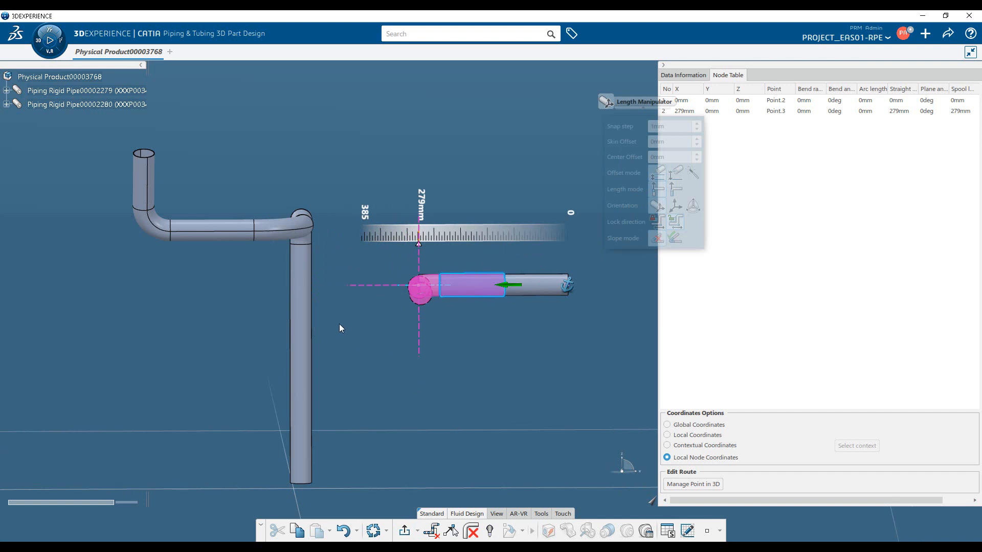
left_click(161, 231)
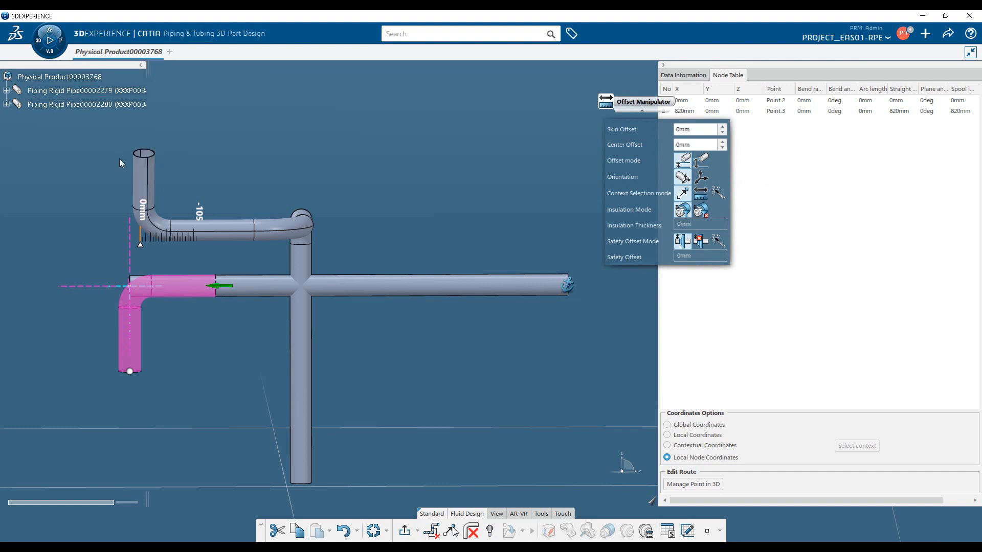
left_click(702, 162)
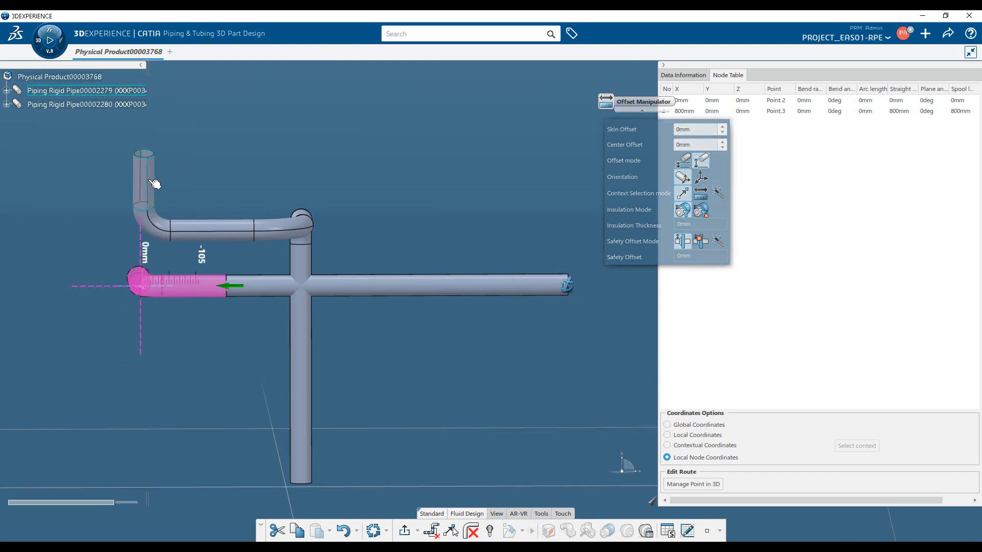
left_click(310, 339)
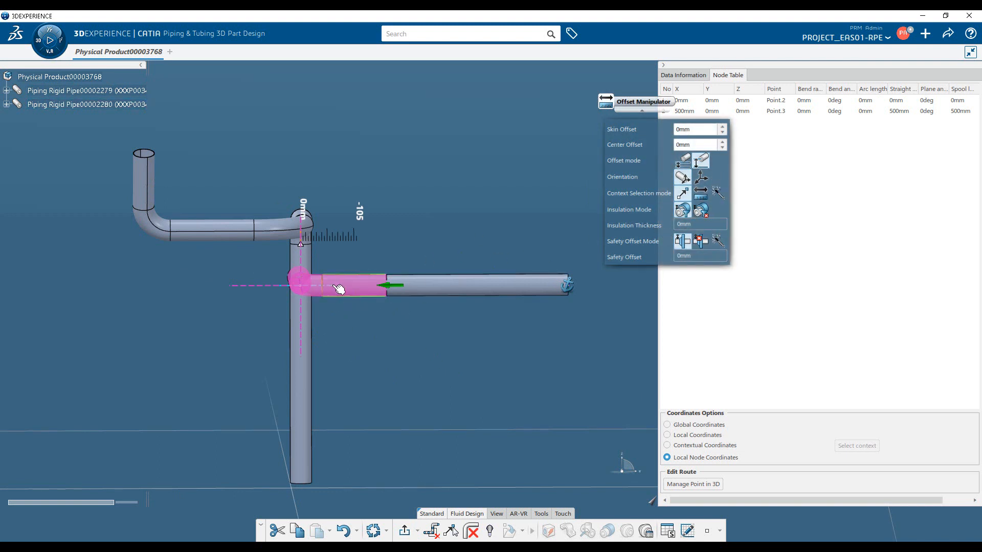
Reposition the second node about 323 mm from the first, and place a third node about 233 mm further along the perpendicular segment.
left_click_drag(350, 290, 446, 297)
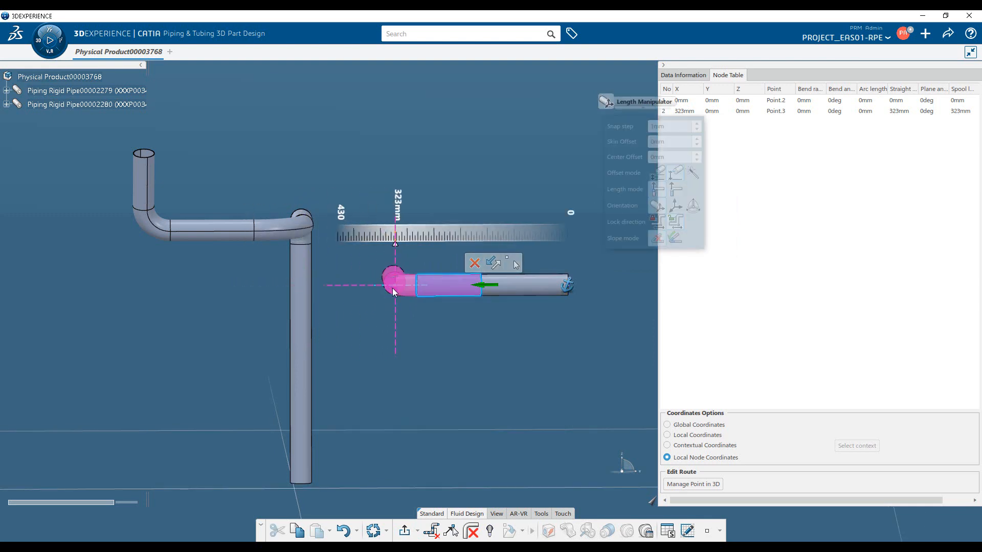
middle_click_drag(412, 377, 272, 304)
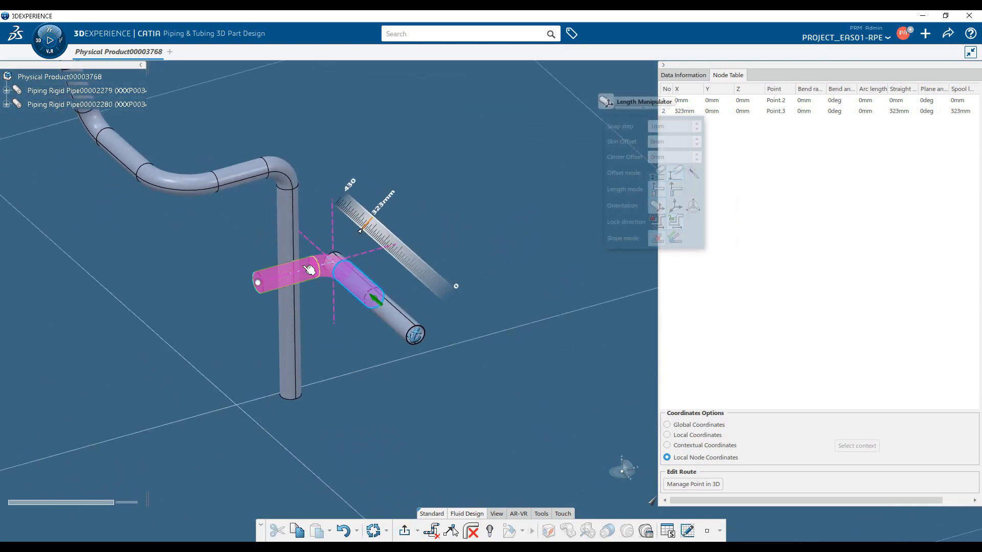
left_click(236, 289)
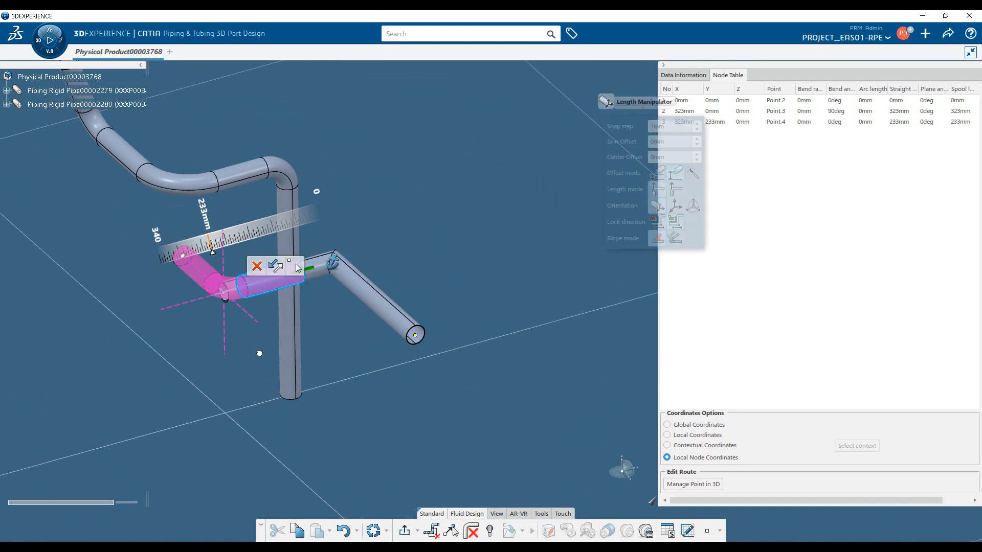
Orient the next segment parallel to the first route's inclined end pipe and place the fourth node about 318 mm along it.
middle_click_drag(265, 369, 377, 416)
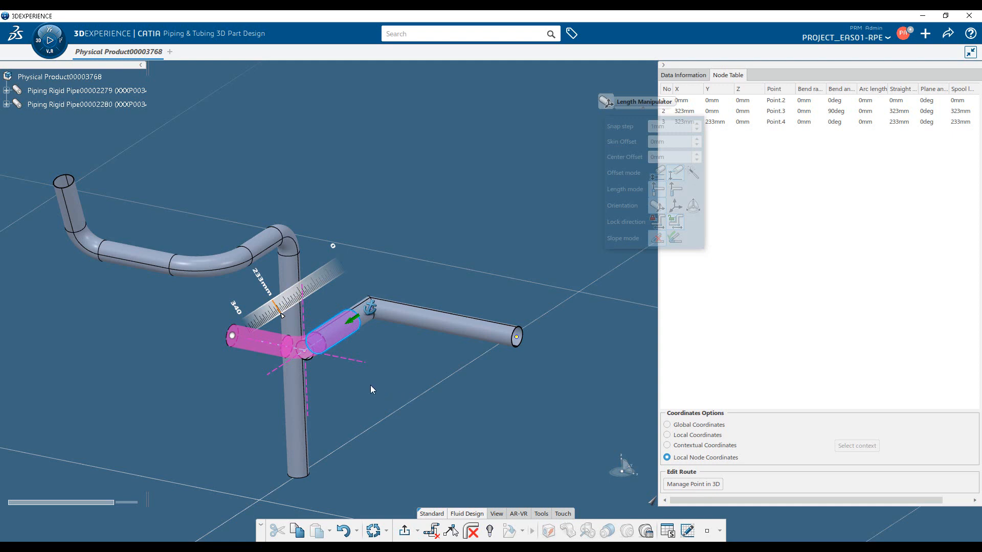
key("Tab")
key("Tab")
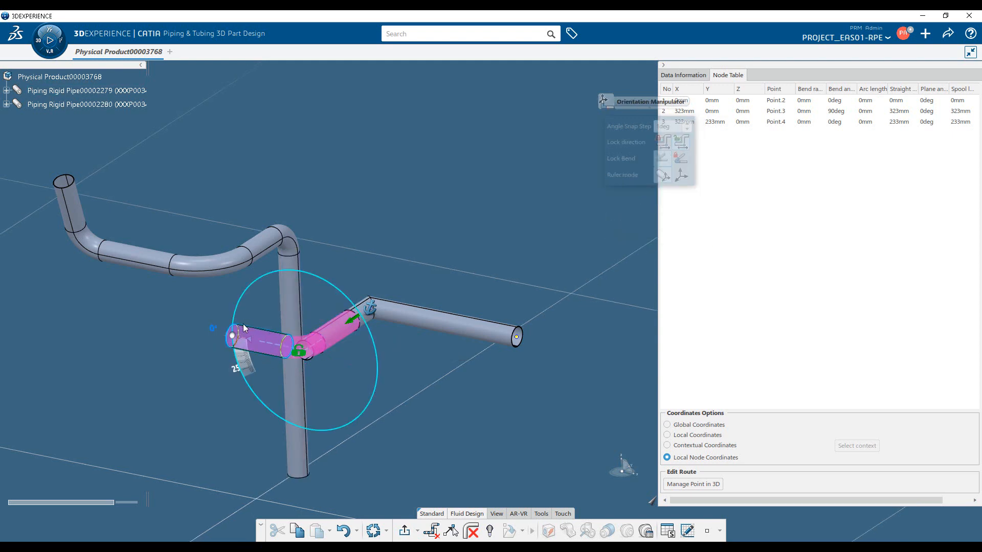
left_click(78, 205)
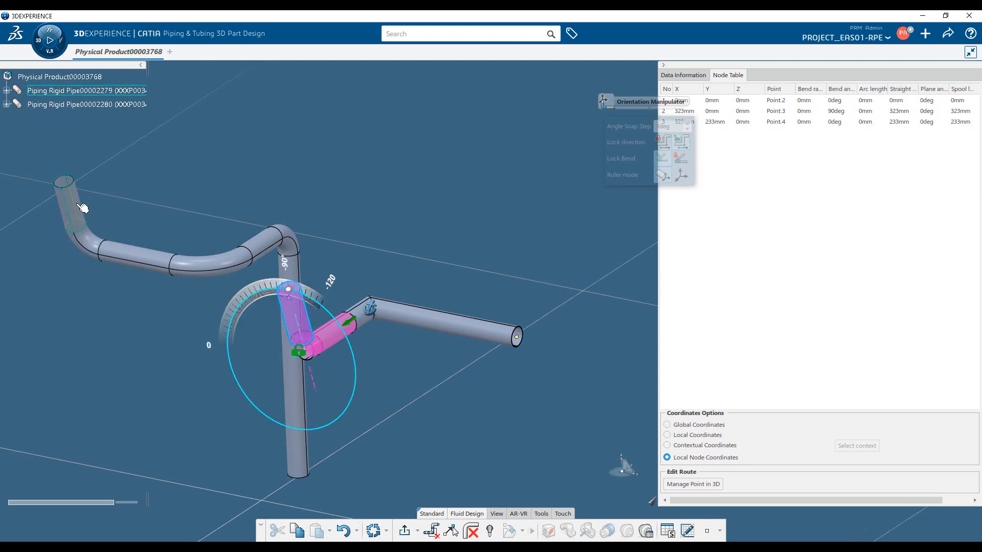
left_click(301, 397)
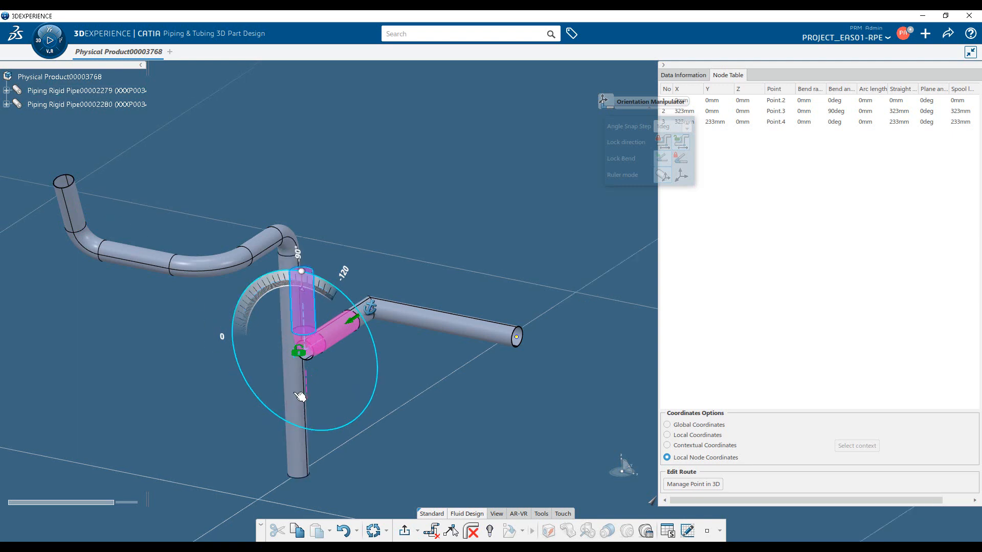
left_click(142, 260)
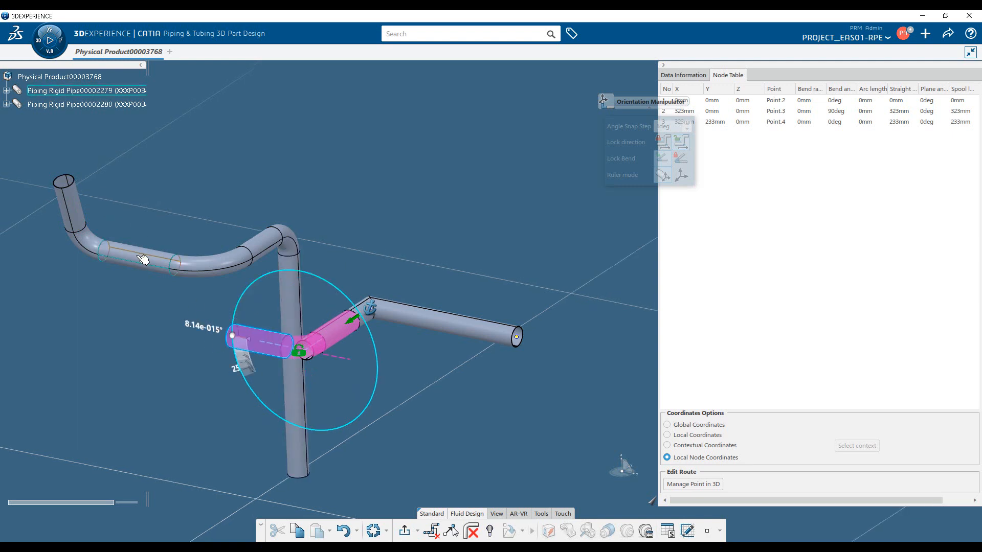
left_click(80, 207)
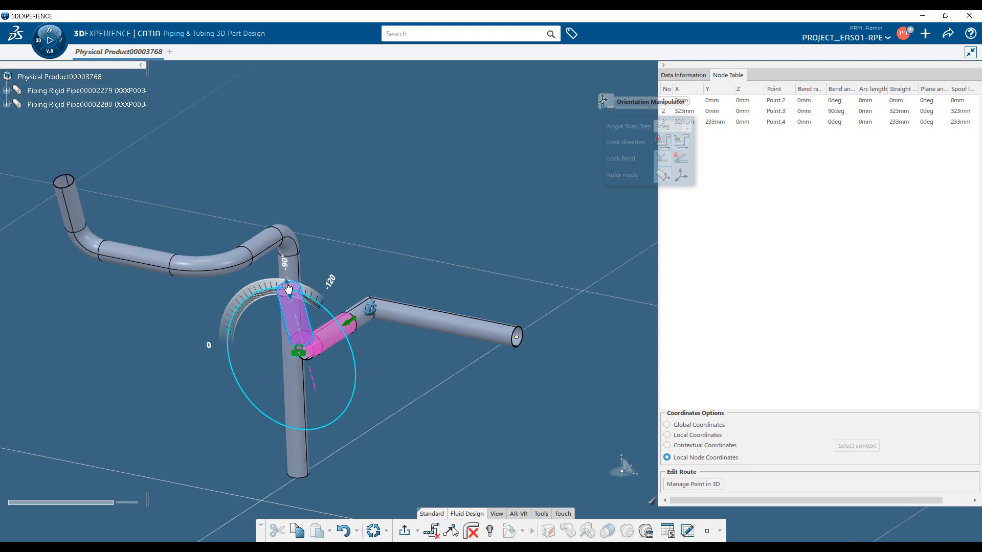
left_click_drag(288, 288, 267, 219)
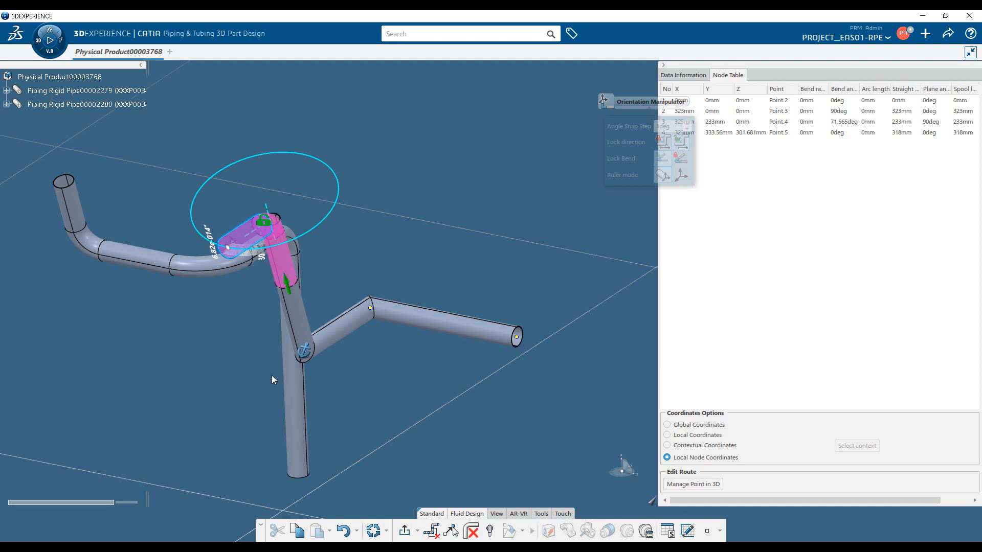
Align the fourth node with the first route's horizontal pipe at 0 mm center offset, and place the fifth node about 293 mm along that direction.
middle_click_drag(263, 374, 318, 317)
middle_click_drag(504, 320, 318, 459)
middle_click_drag(451, 357, 447, 344)
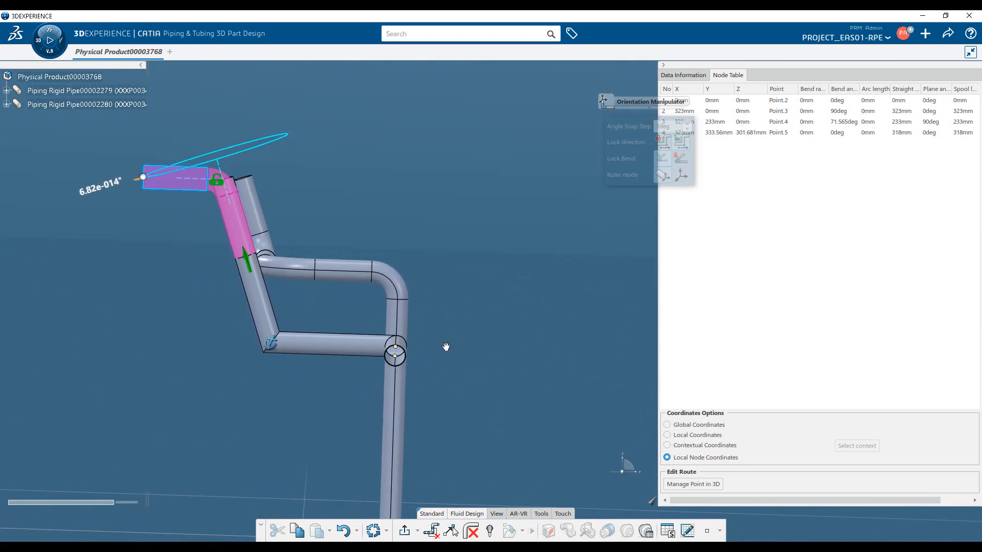
middle_click_drag(224, 353, 185, 438)
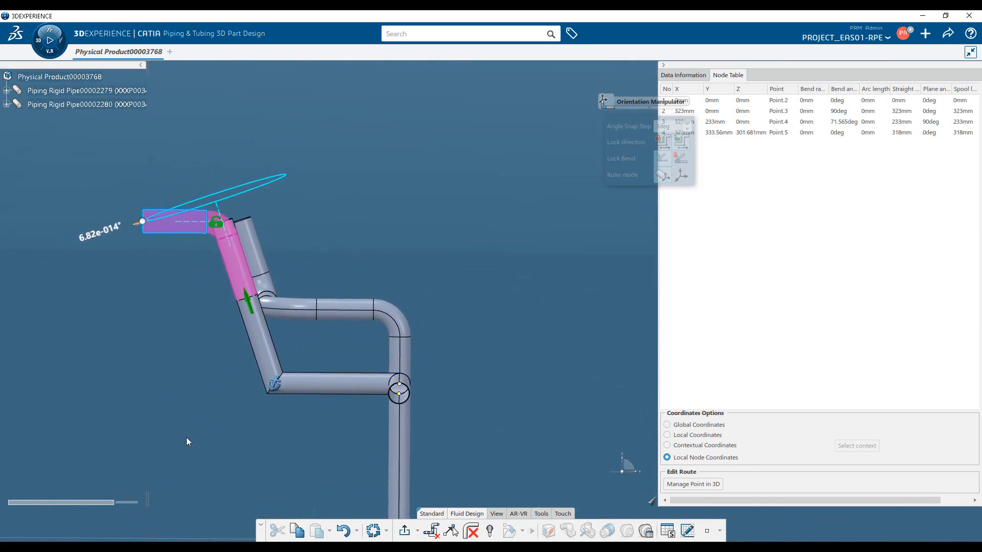
left_click(344, 308)
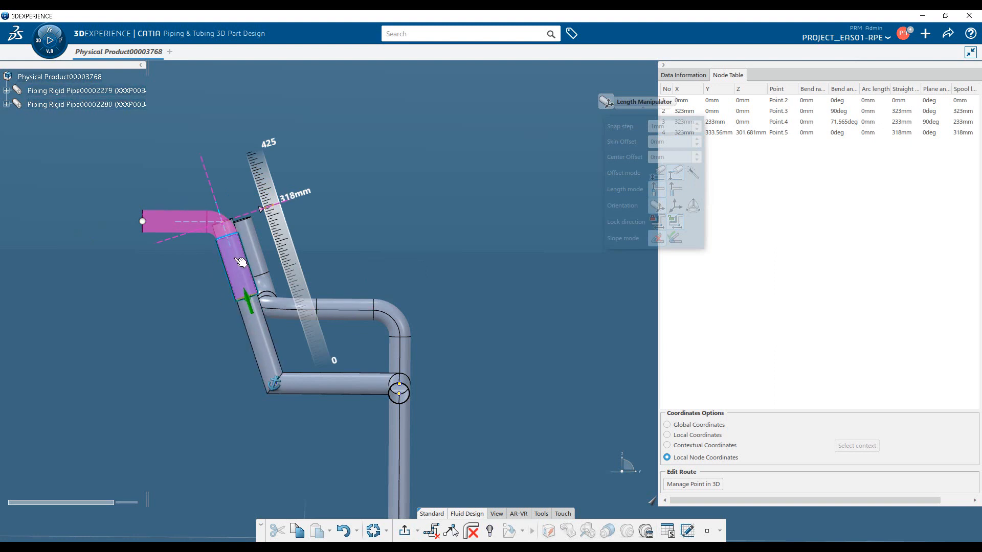
left_click(340, 310)
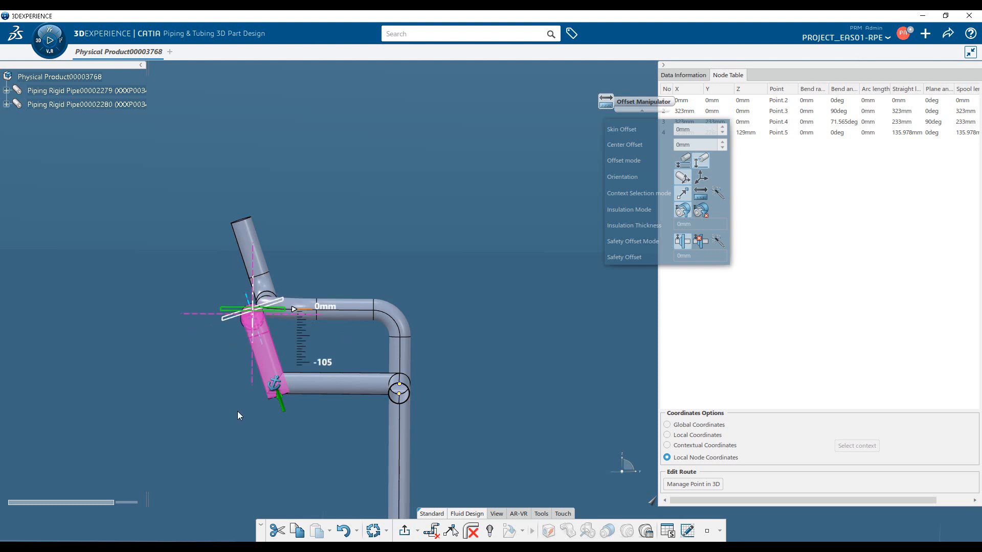
left_click(283, 305)
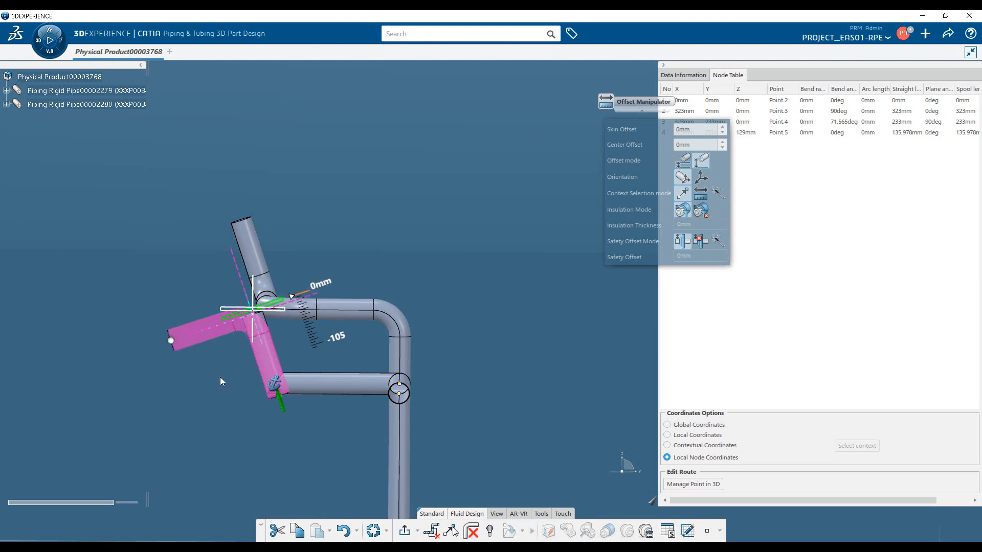
left_click(223, 310)
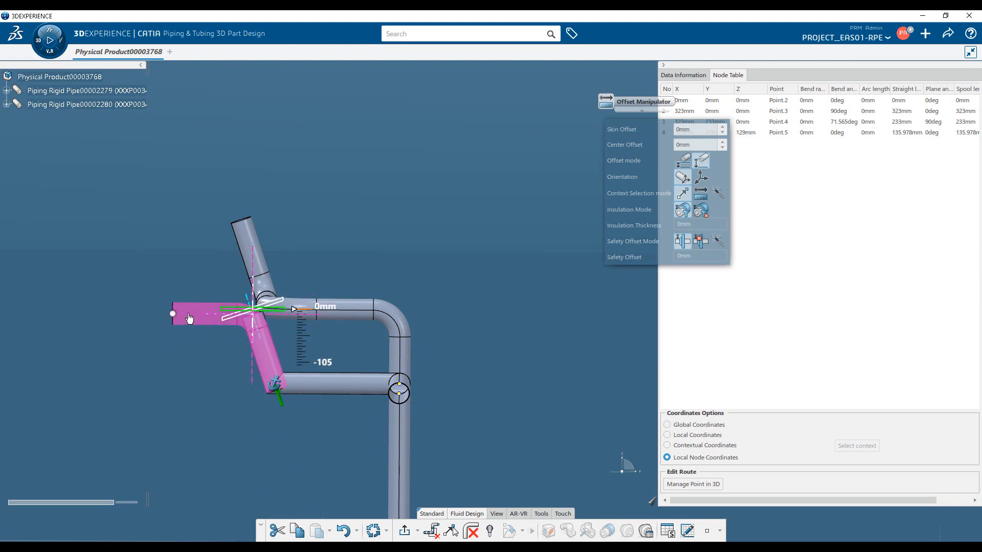
middle_click_drag(452, 359, 451, 349)
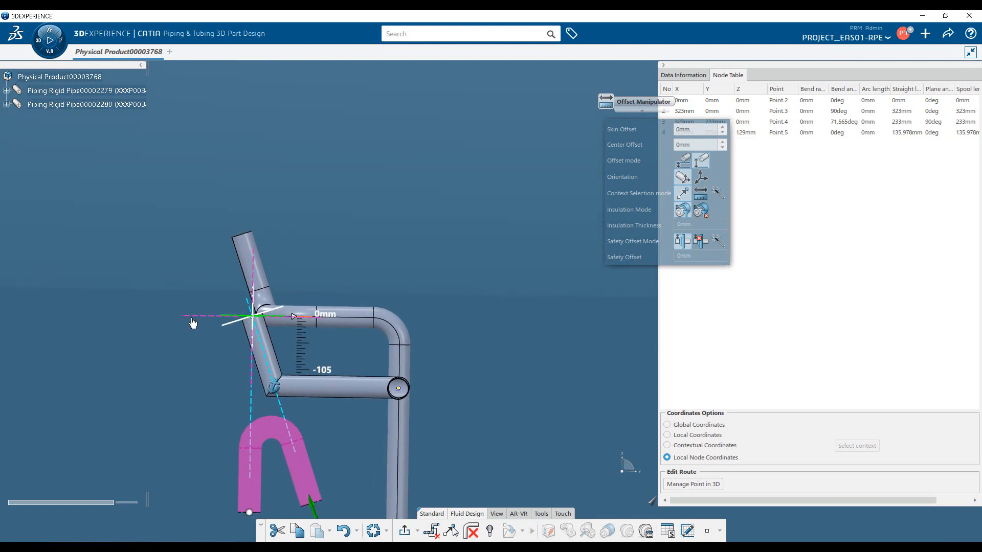
left_click(95, 316)
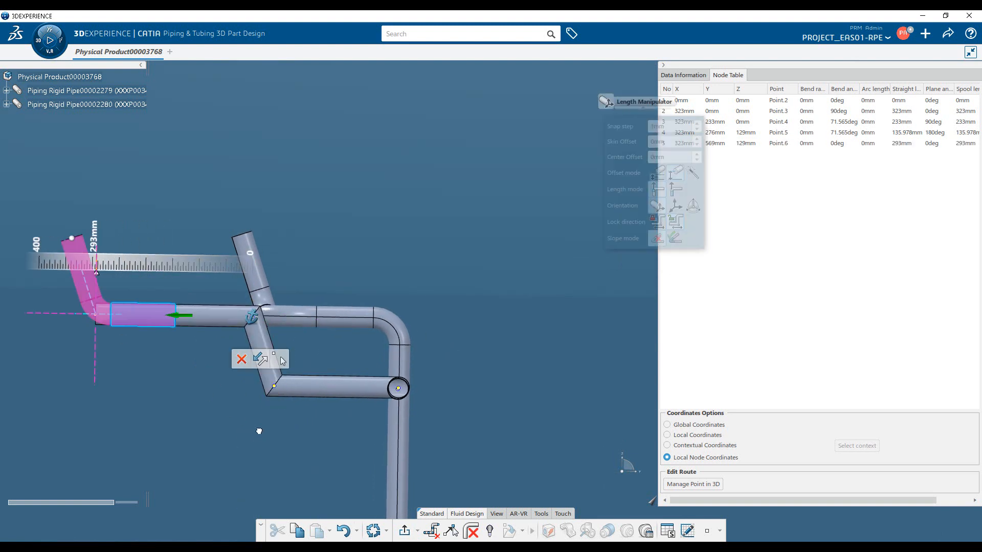
Orient the last segment parallel to the new route's first pipe, heading back toward its start, and place the sixth node about 328 mm away.
middle_click_drag(210, 300, 285, 327)
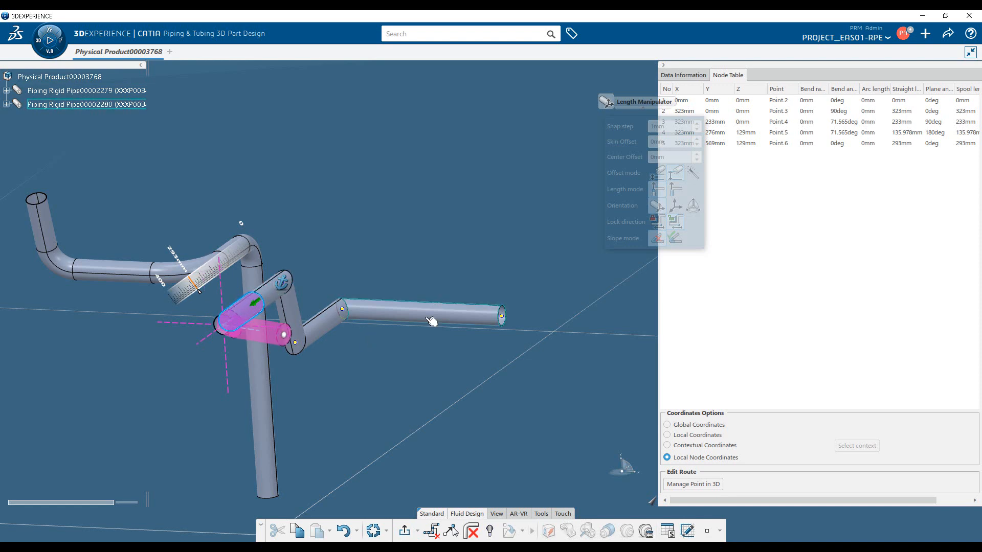
left_click(250, 379)
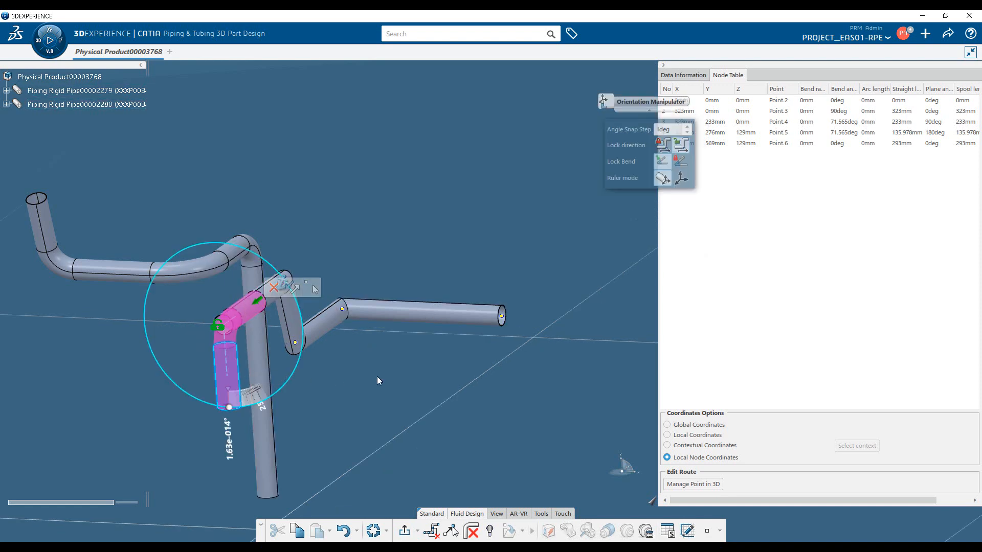
left_click(417, 318)
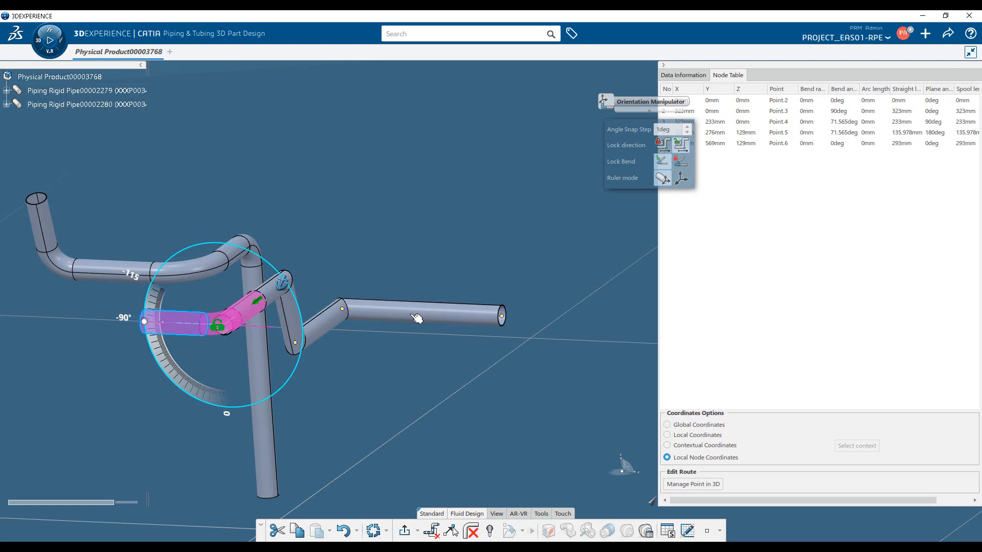
left_click(281, 328)
left_click_drag(302, 330, 387, 333)
middle_click_drag(497, 400, 399, 434)
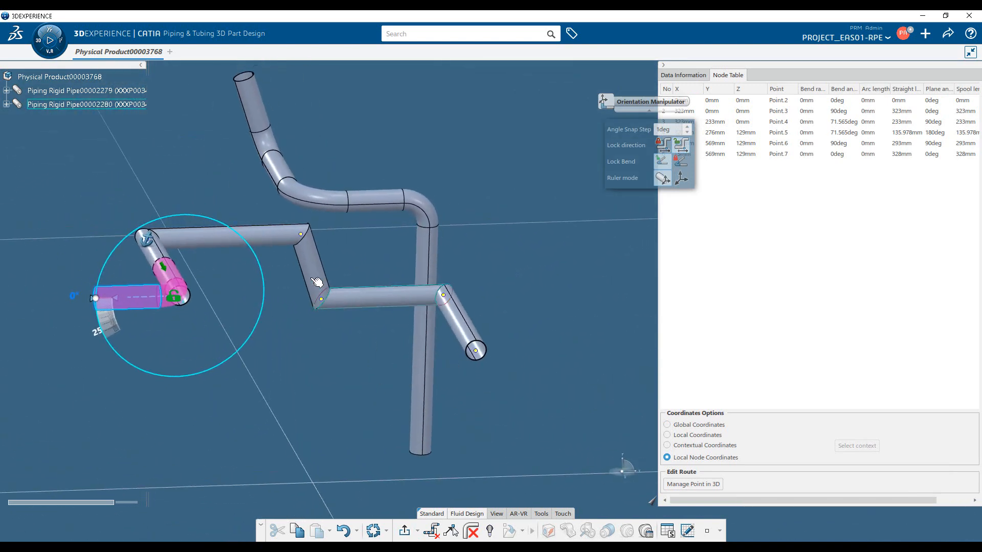
Move the new route's fourth node along its horizontal pipe, leaving a straight length of about 141 mm to the fifth node.
left_click(300, 236)
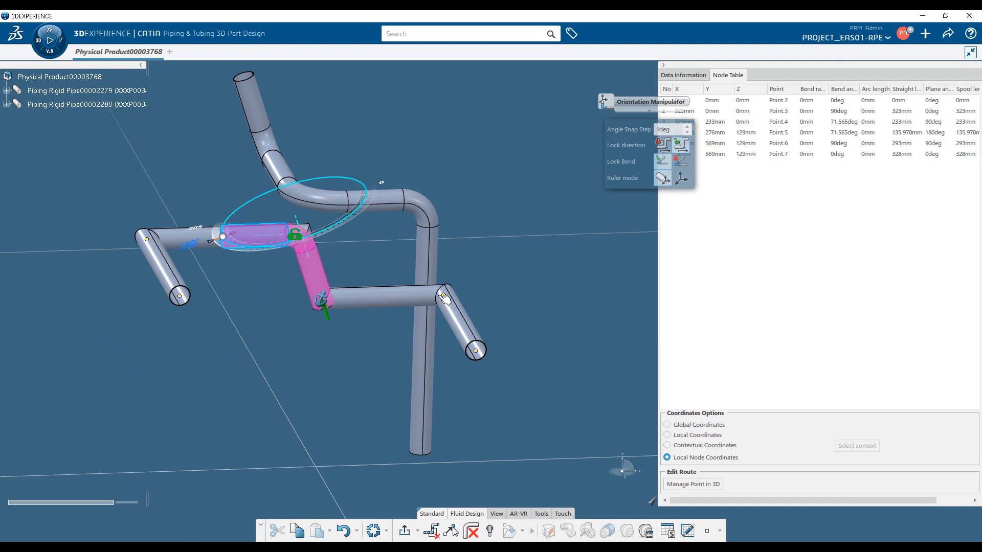
left_click(310, 247)
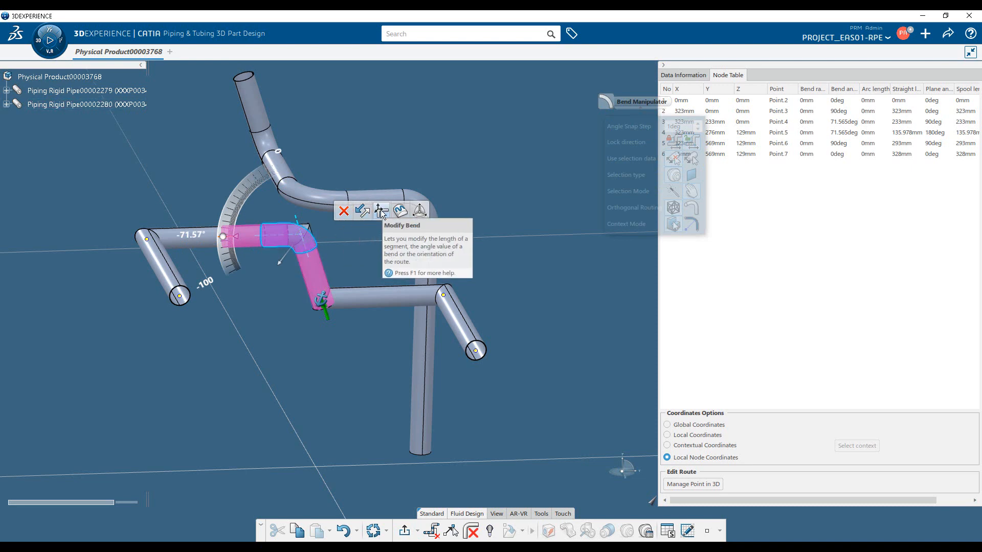
left_click(419, 211)
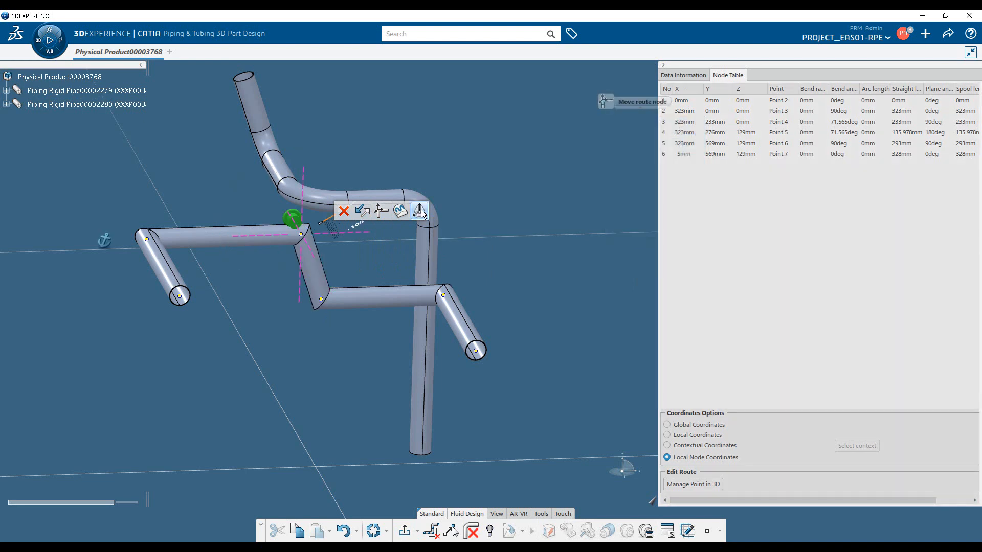
left_click_drag(258, 242, 260, 373)
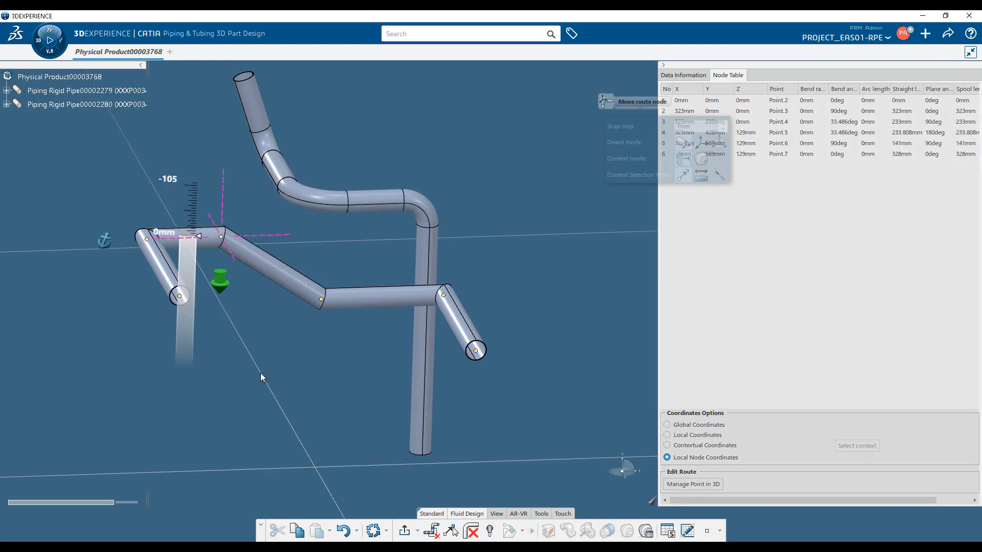
middle_click_drag(305, 361, 287, 337)
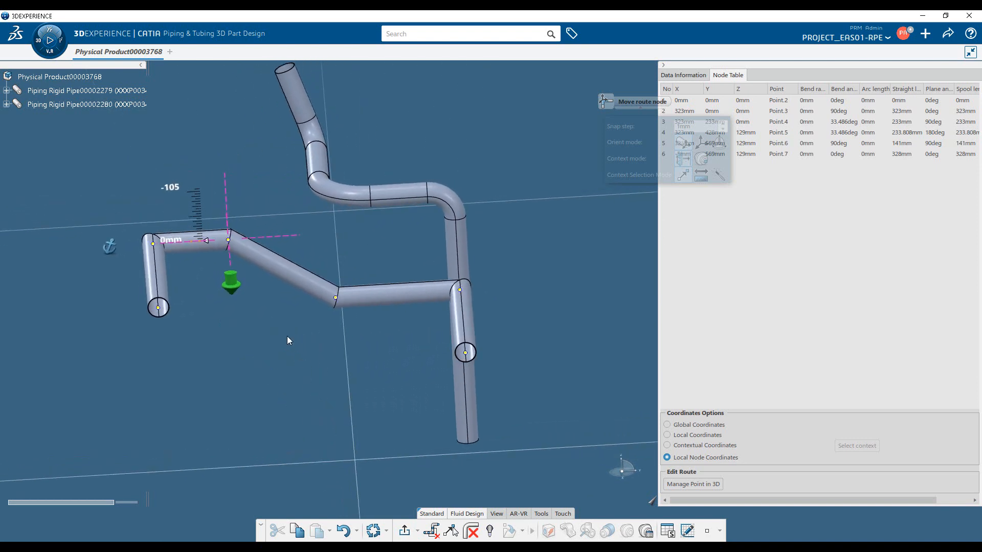
Orient the next segment parallel to the new route's own inclined segment, and place the seventh node about 348 mm along it.
left_click(166, 296)
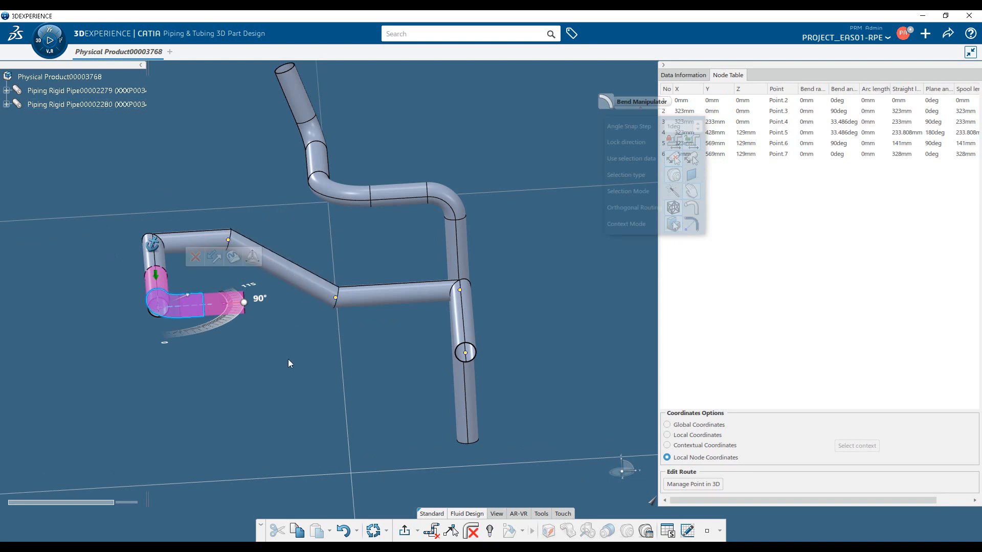
middle_click_drag(287, 359, 326, 377)
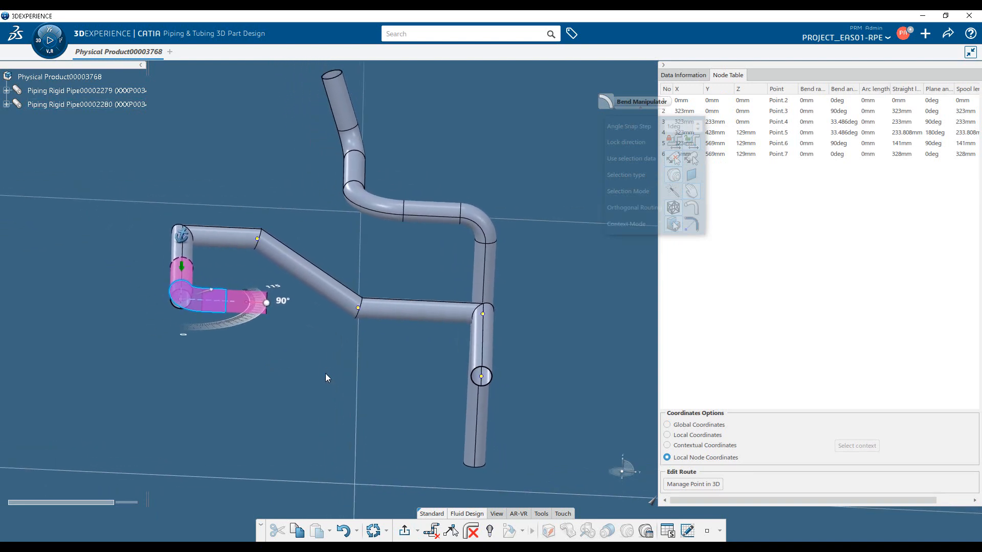
left_click(193, 331)
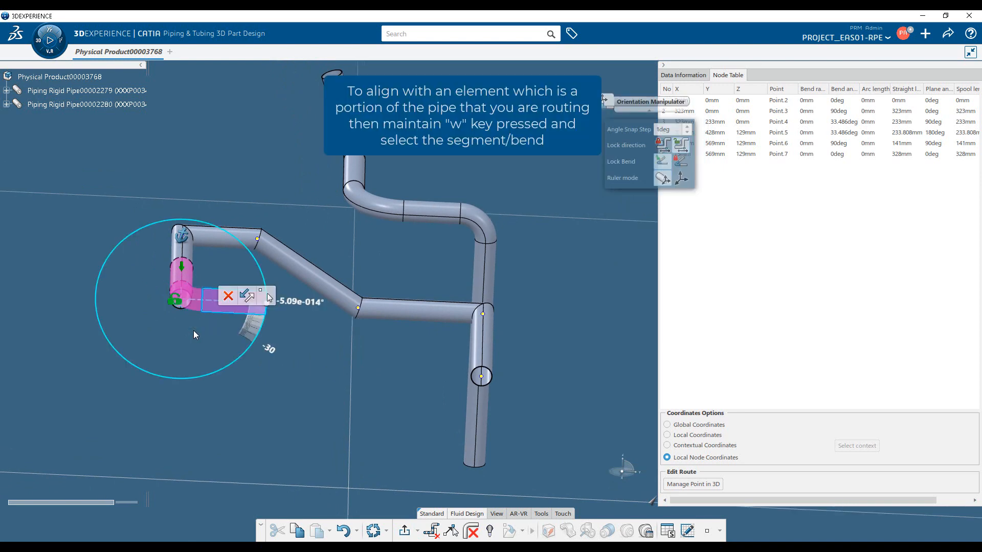
left_click(300, 268)
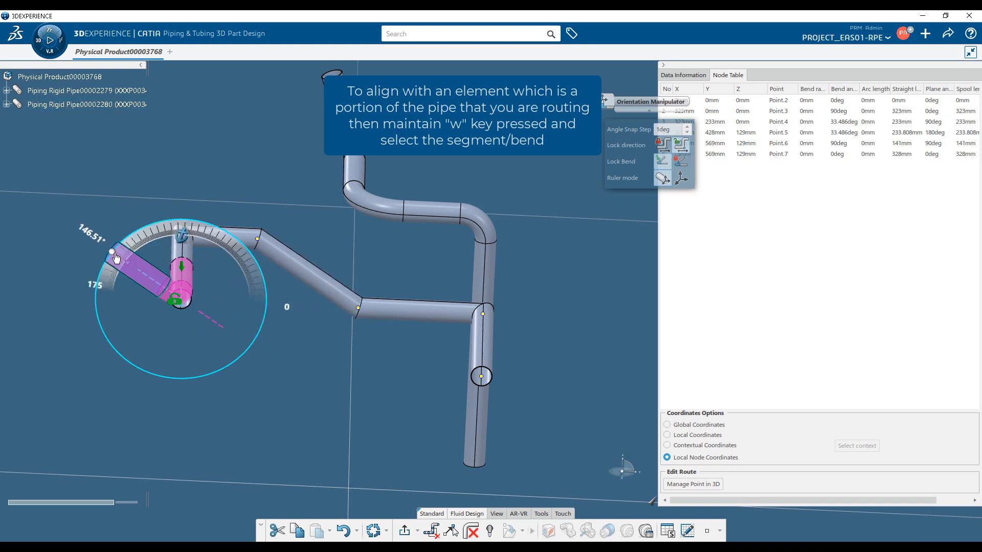
left_click_drag(105, 249, 27, 196)
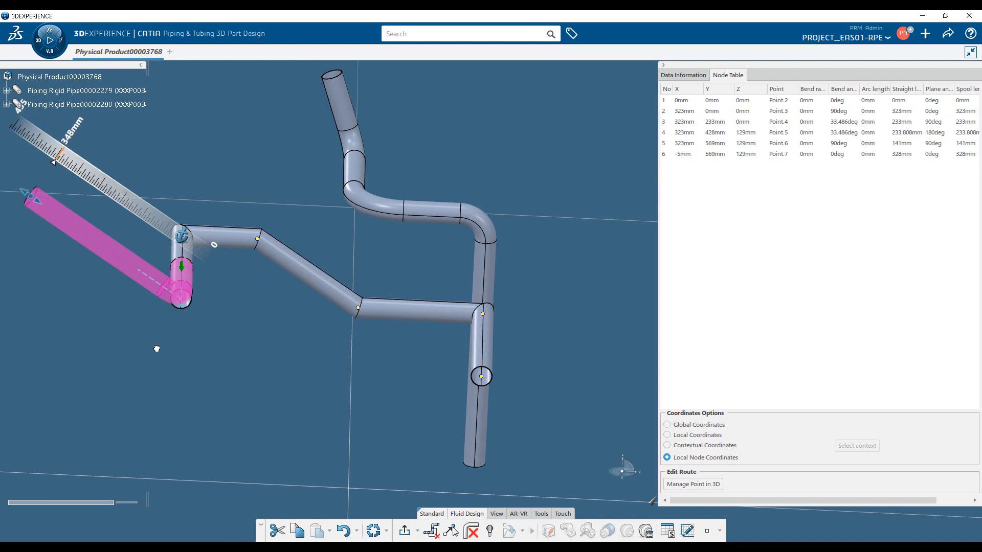
left_click(155, 348)
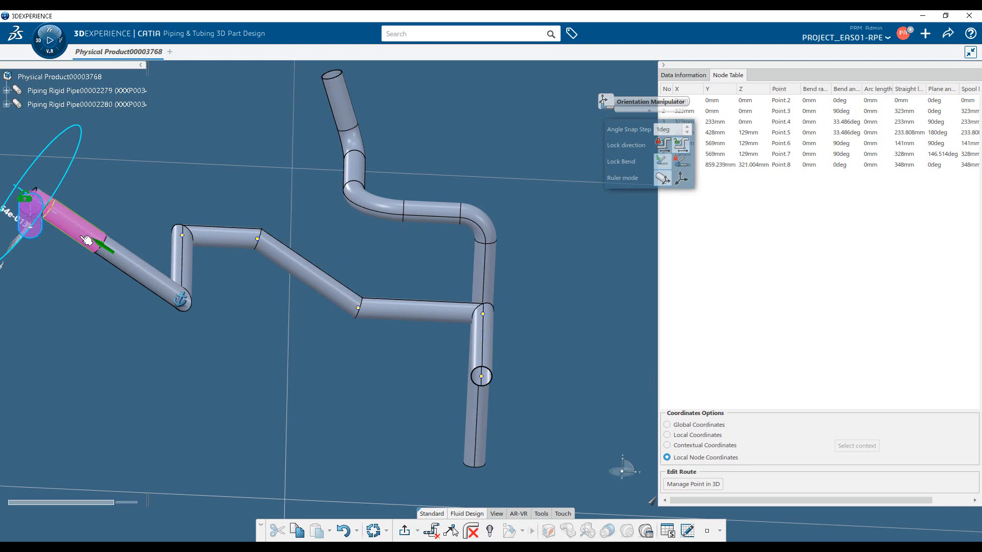
Try to orient the segment after the seventh node parallel to the first route's inclined end pipe.
left_click(342, 97)
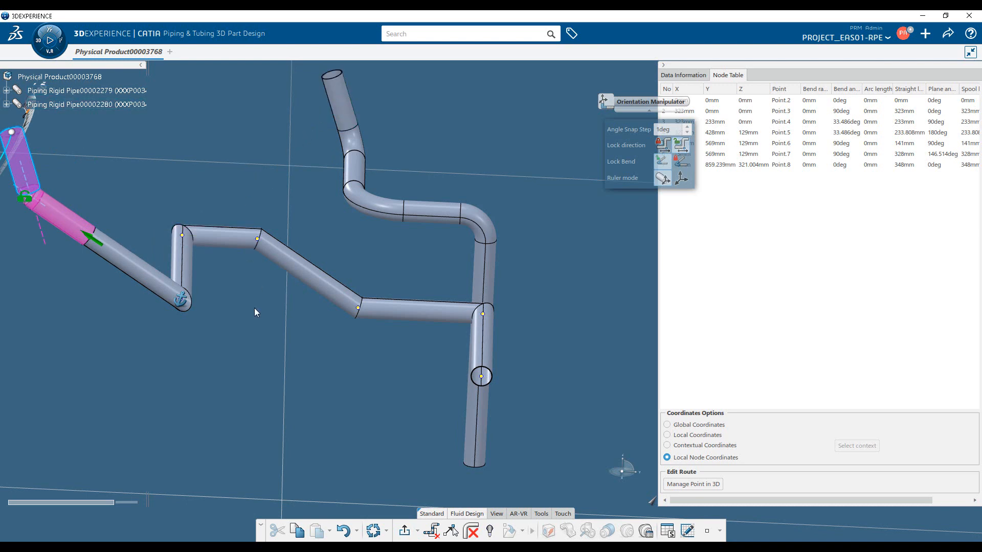
middle_click_drag(271, 412, 476, 284)
middle_click_drag(401, 348, 417, 243)
left_click(244, 255)
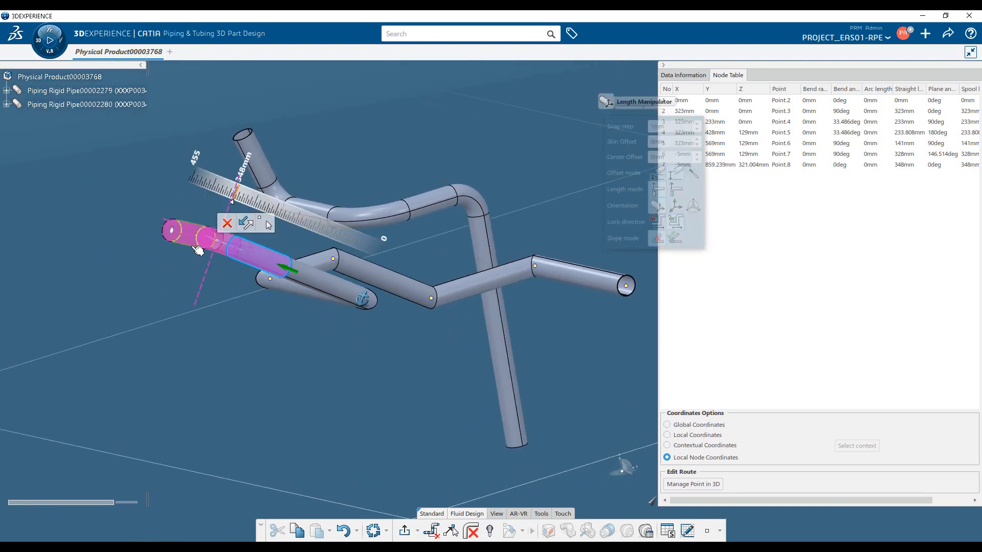
Orient the next segment with the global axis and place the eighth node about 195 mm along the horizontal axis.
middle_click_drag(381, 362, 449, 344)
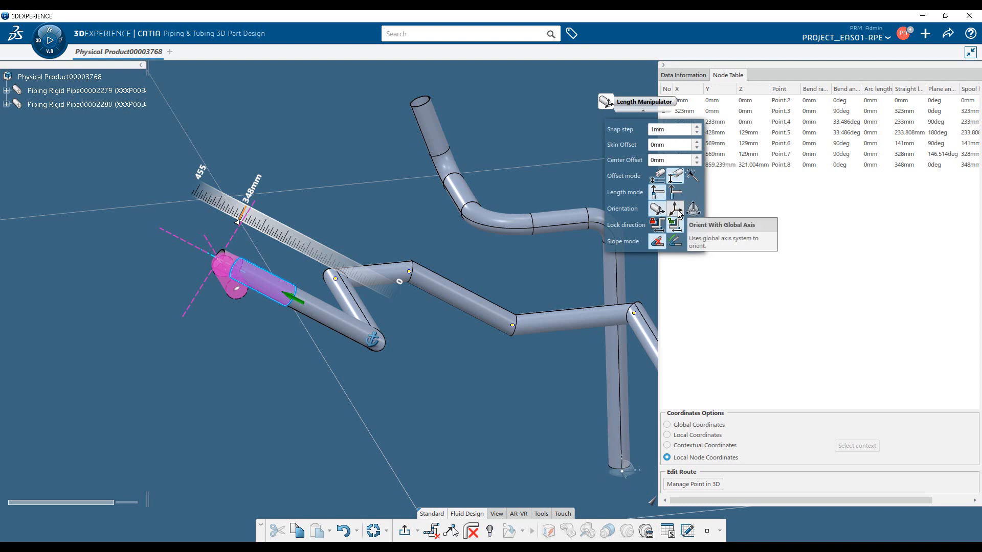
middle_click_drag(419, 342, 428, 323)
left_click(186, 234)
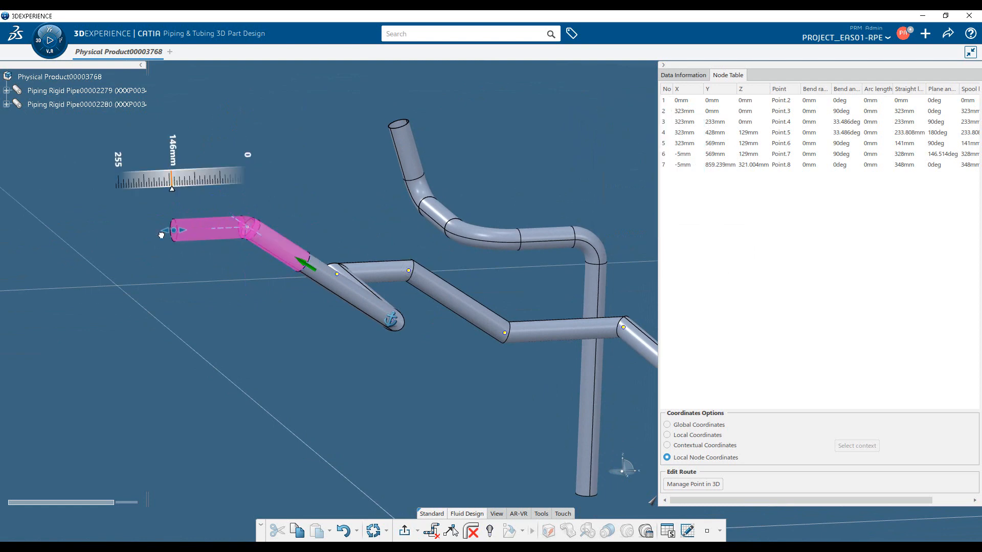
middle_click_drag(258, 329, 225, 345)
middle_click_drag(376, 359, 386, 388)
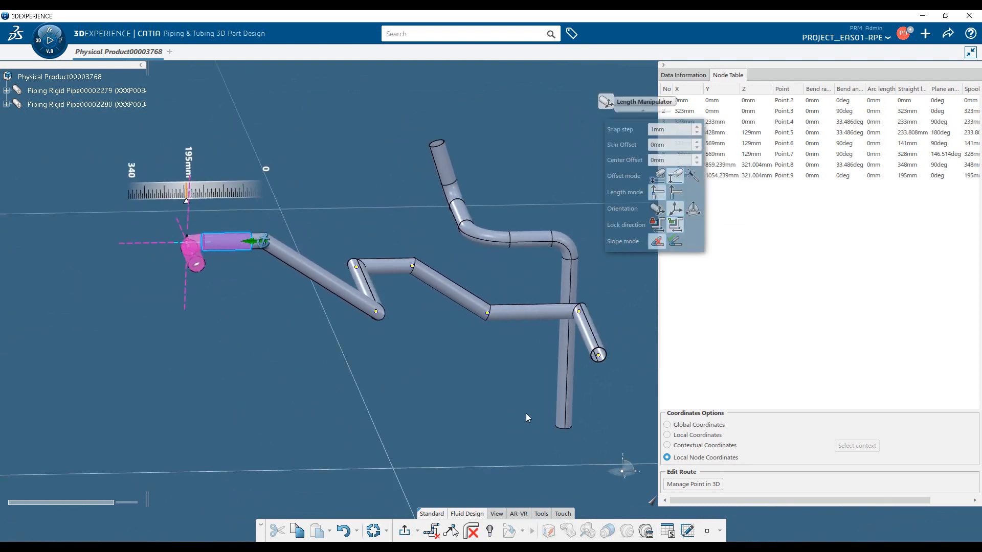
Snap the robot onto the new route's inclined middle segment and set the length manipulator to orient with the robot's axes.
left_click_drag(621, 472, 499, 331)
left_click_drag(465, 300, 465, 301)
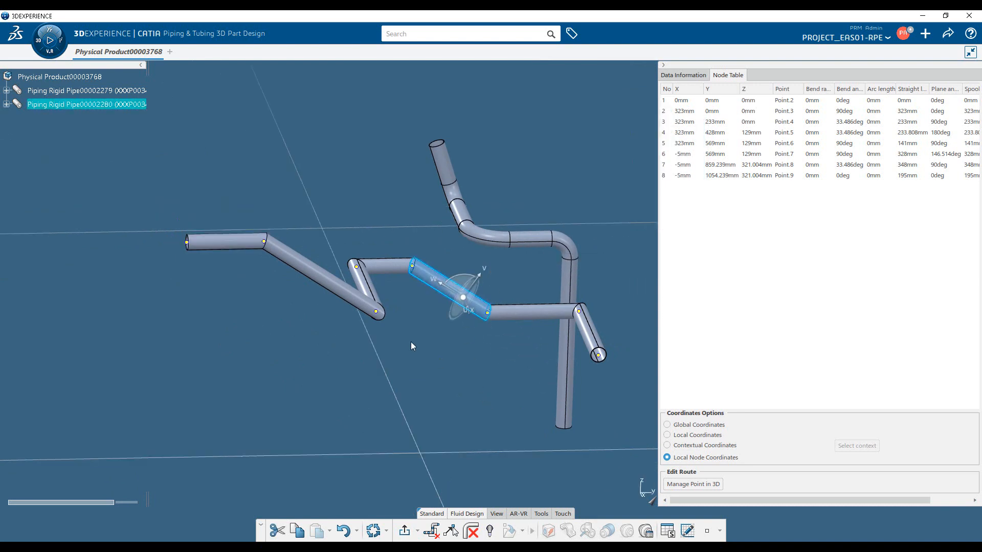
left_click(188, 245)
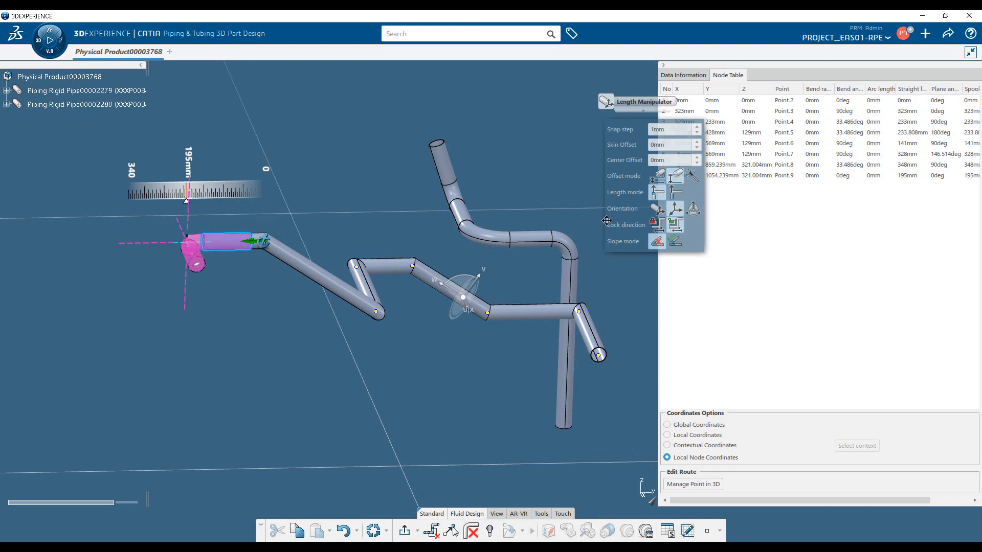
left_click(694, 208)
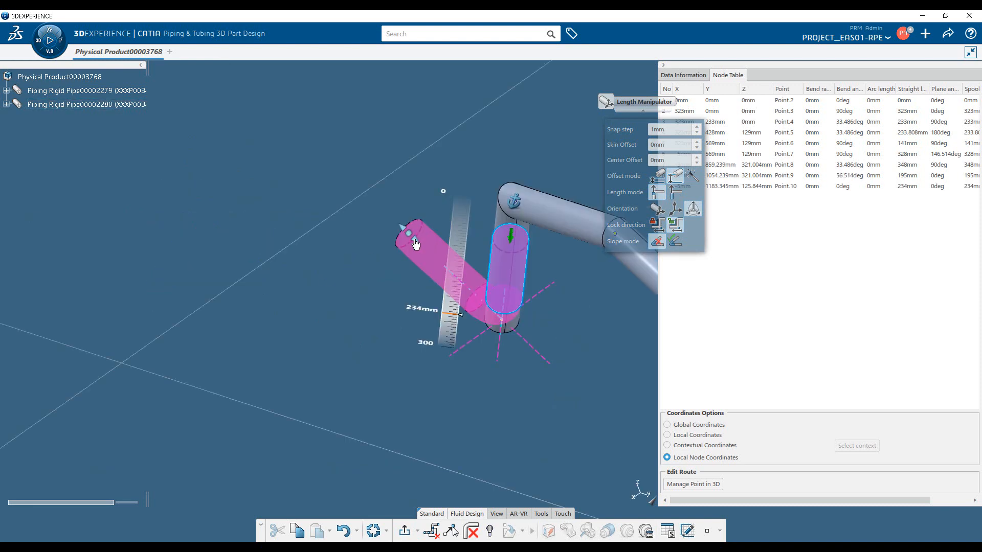
Continue the route from the 234 mm segment with five 160 mm segments zigzagging along the robot's axes.
left_click(415, 245)
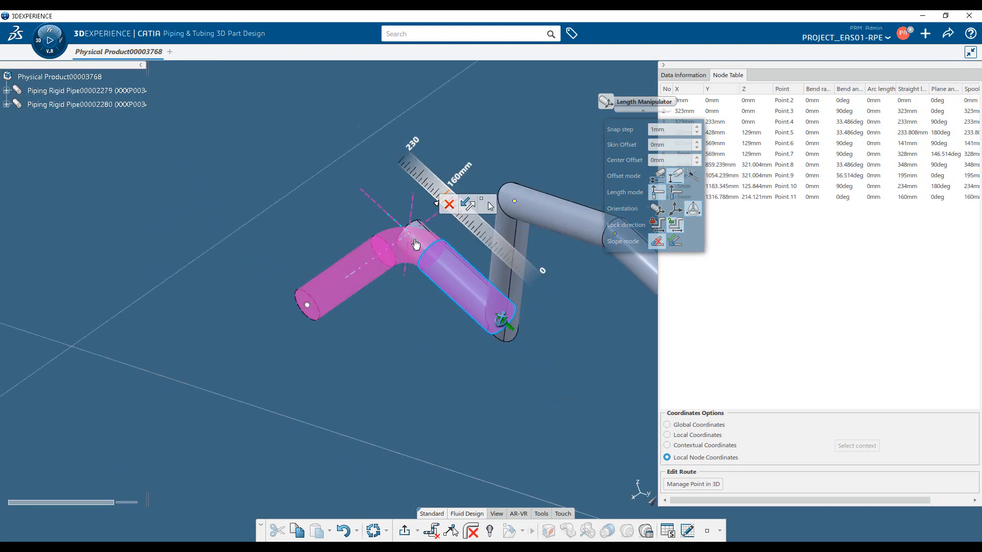
left_click(309, 305)
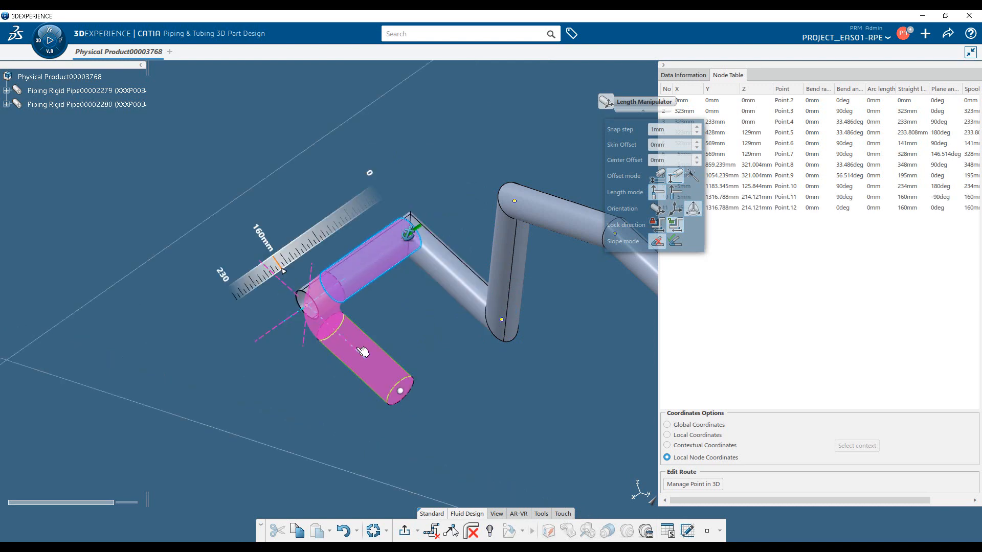
left_click(395, 379)
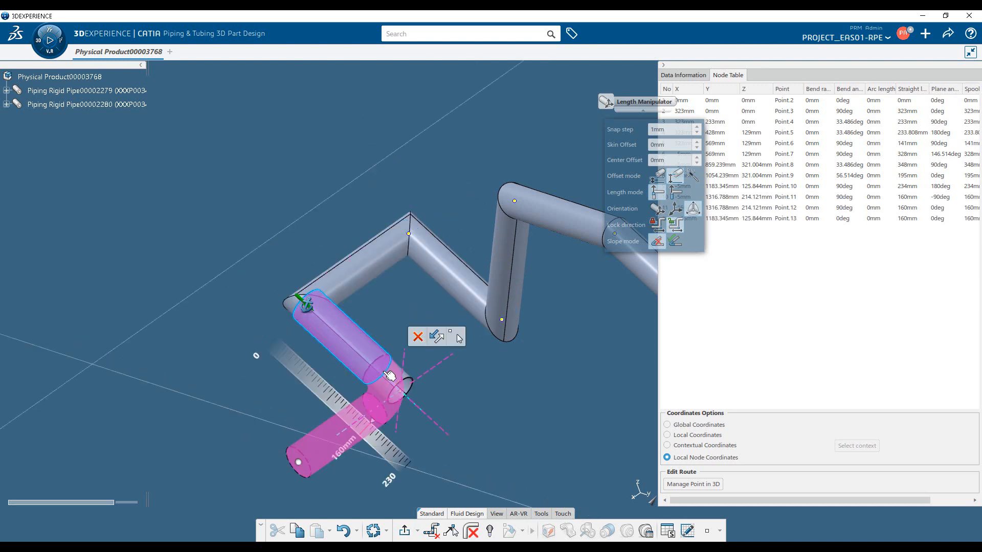
left_click(310, 453)
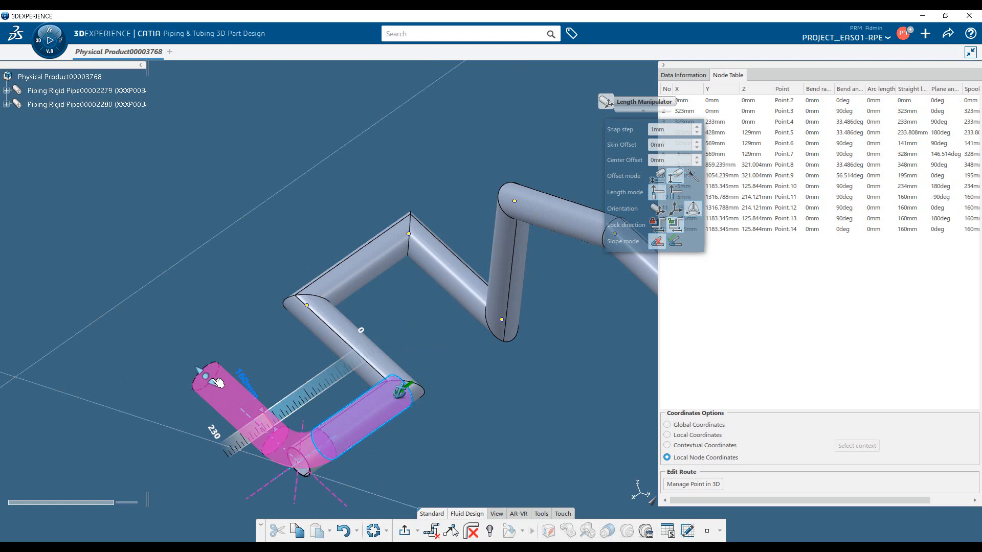
left_click(218, 381)
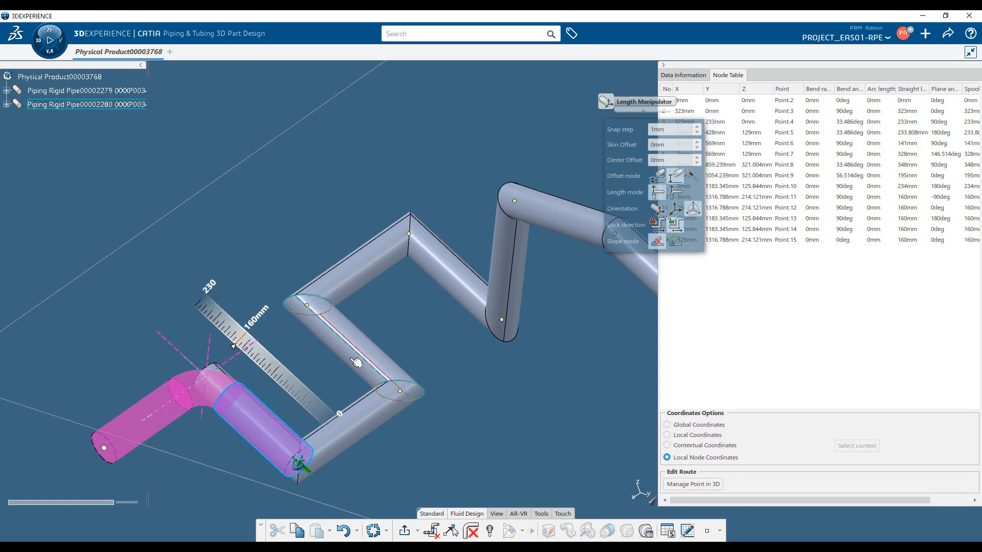
Display the pipe's data information to follow its length, and delete the last three nodes of the zigzag.
left_click(689, 79)
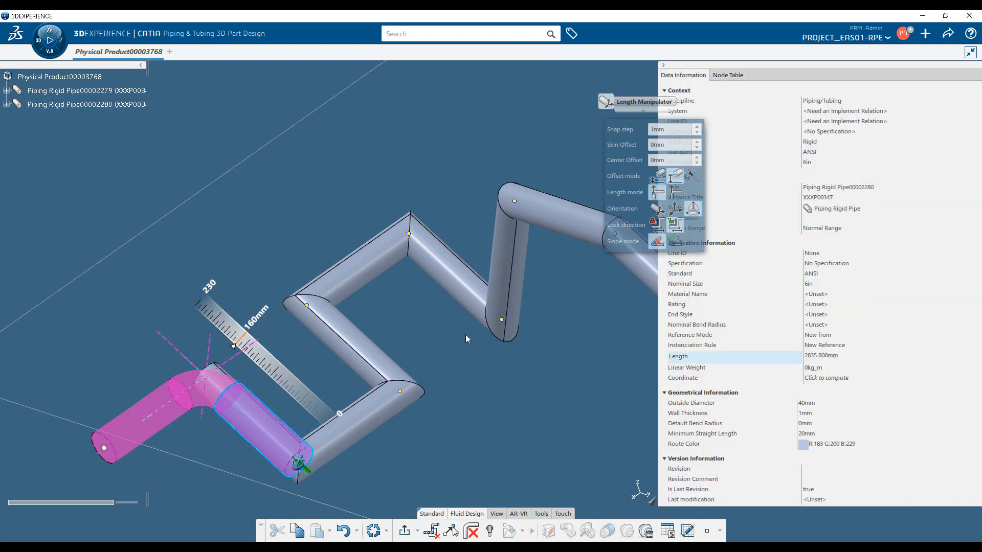
mouse_move(794, 406)
left_click(348, 379)
left_click(207, 382)
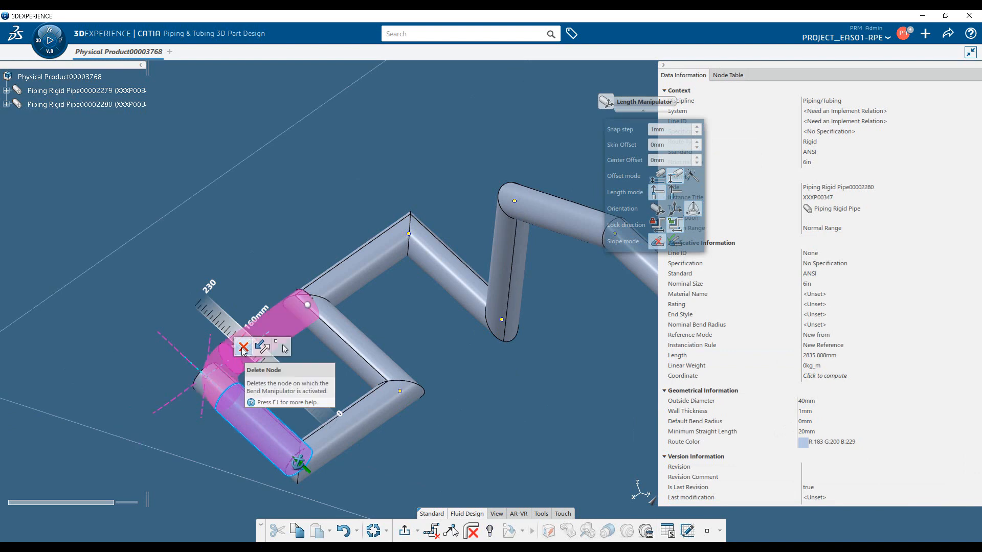
left_click(242, 349)
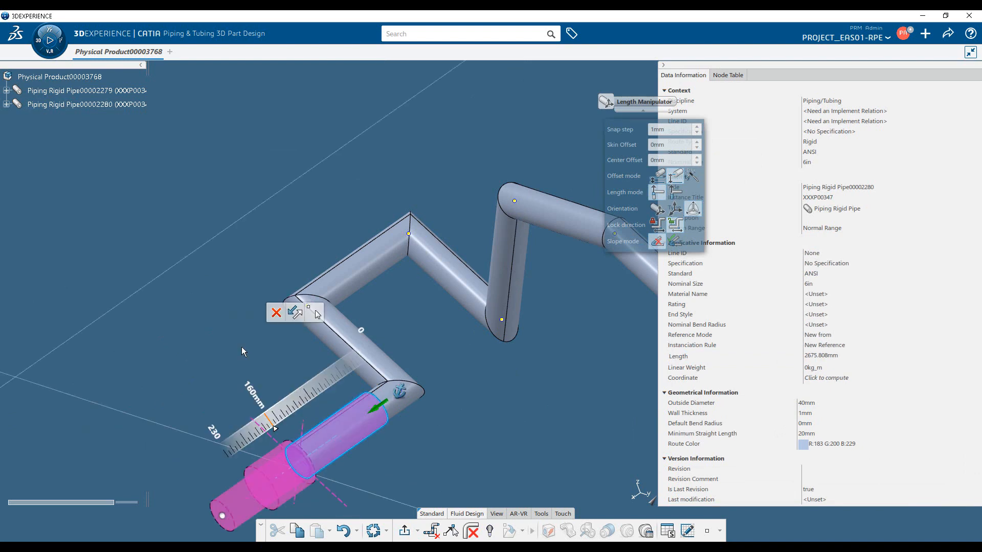
left_click(278, 317)
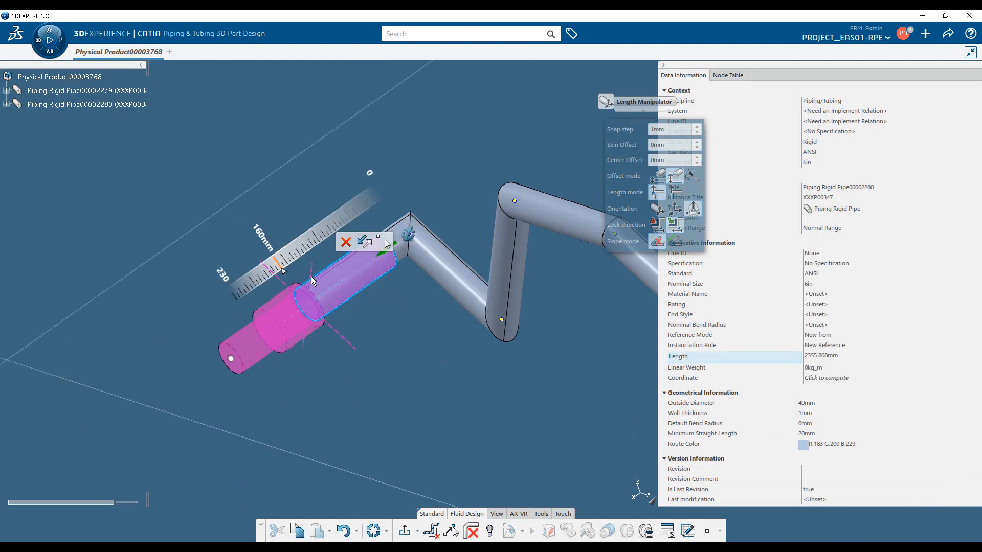
Undo the node deletions and the segments added beyond the new route's sixth node.
key("ctrl+z")
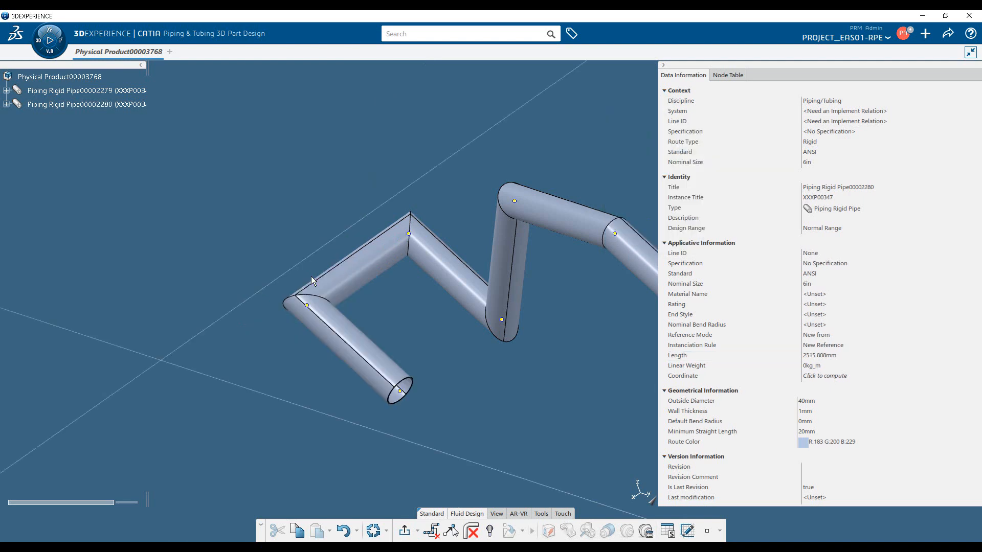
key("ctrl+z")
key("ctrl+z")
key("ctrl+z")
key("ctrl+z")
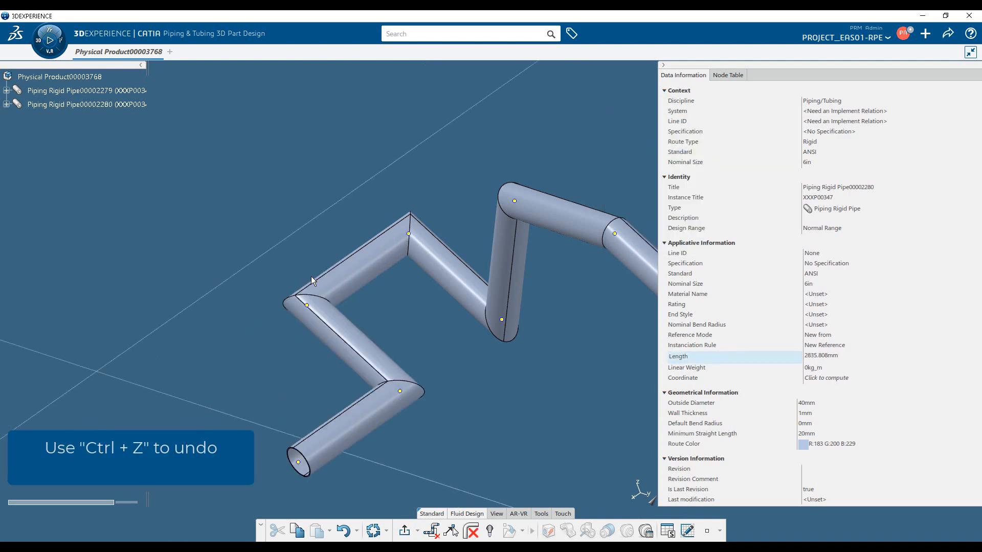
key("ctrl+z")
key("ctrl+z")
key("ctrl+z")
key("ctrl+z")
key("ctrl+z")
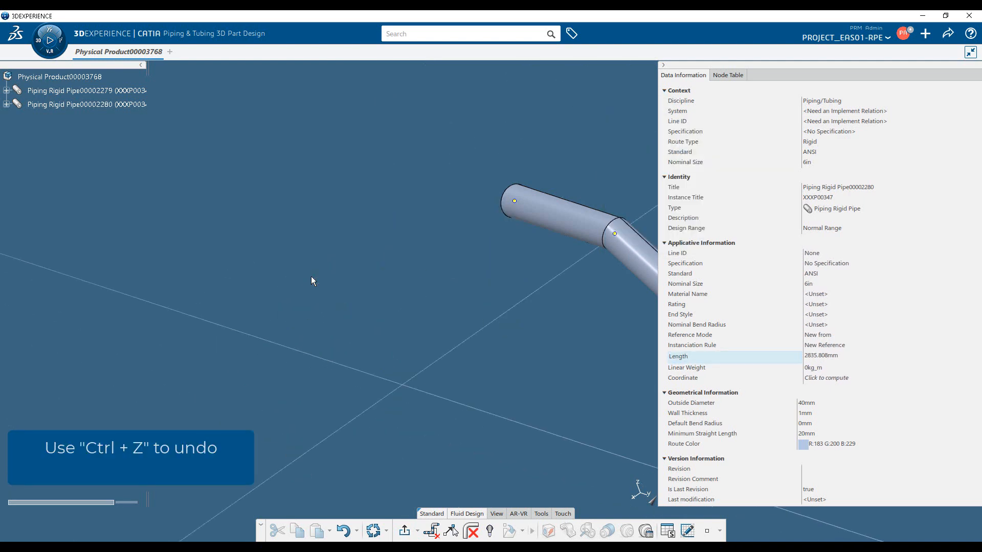
middle_click_drag(467, 330, 432, 383)
middle_click_drag(362, 359, 369, 344)
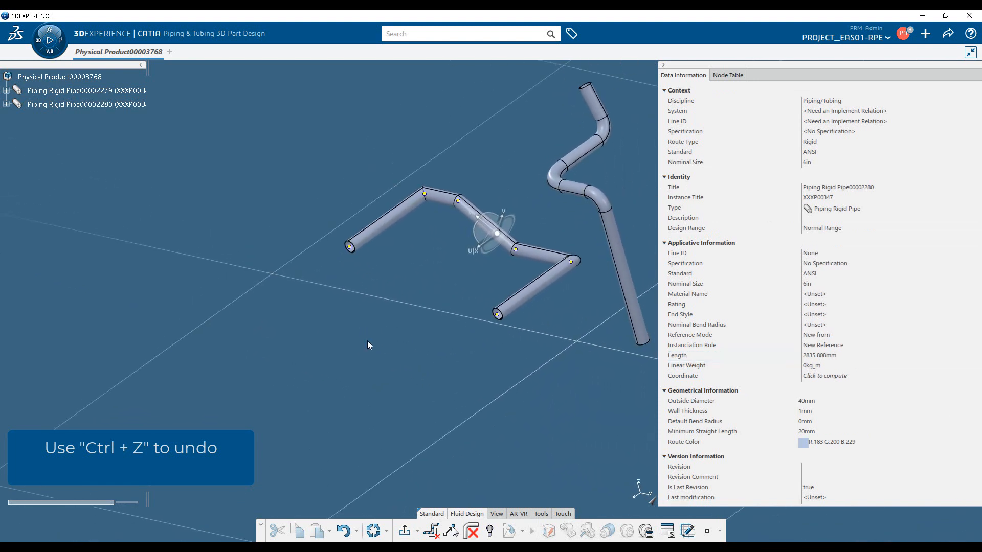
Exit route editing and delete the second rigid pipe with the dedicated Delete command, declining to keep its changes in a separate tab.
double_click(473, 428)
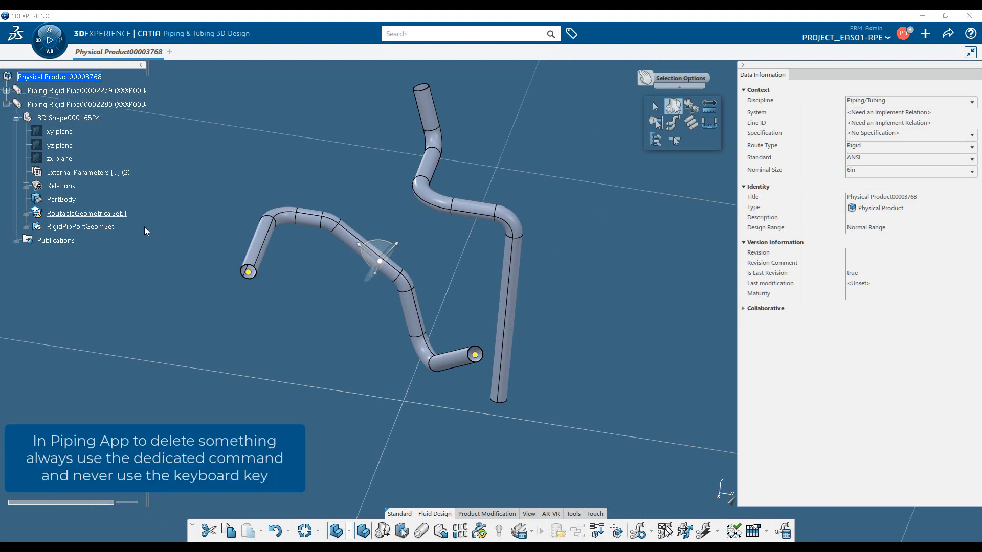
left_click(109, 105)
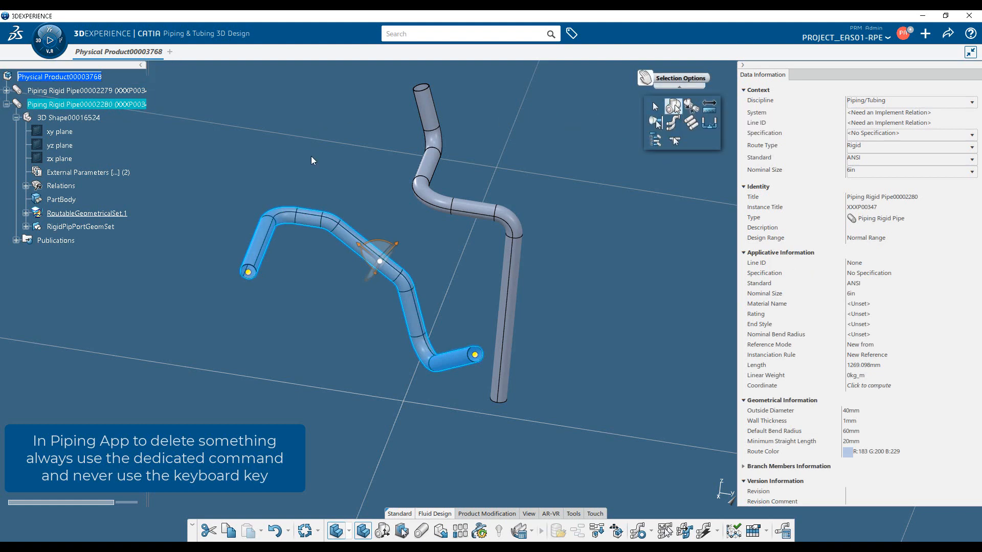
left_click(123, 106)
left_click(344, 231)
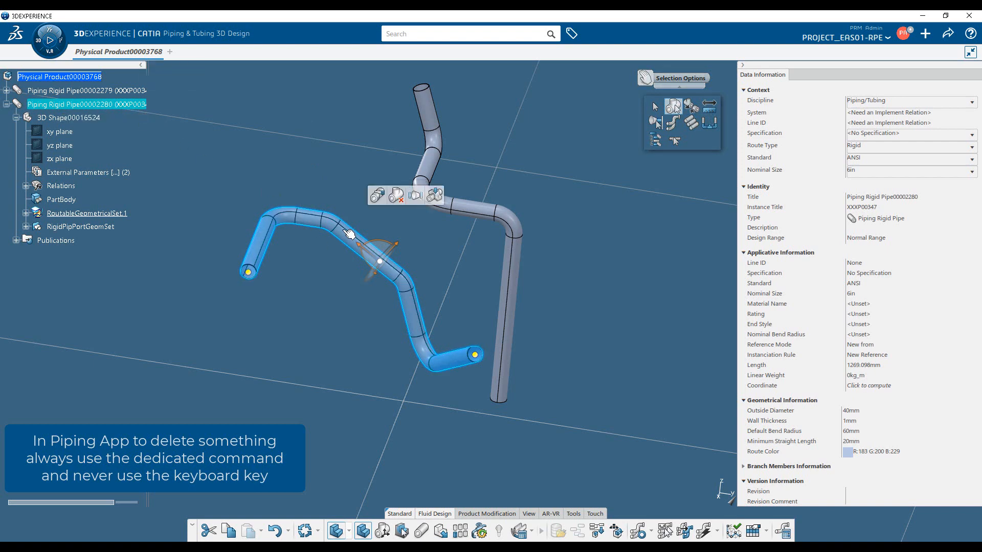
left_click(397, 196)
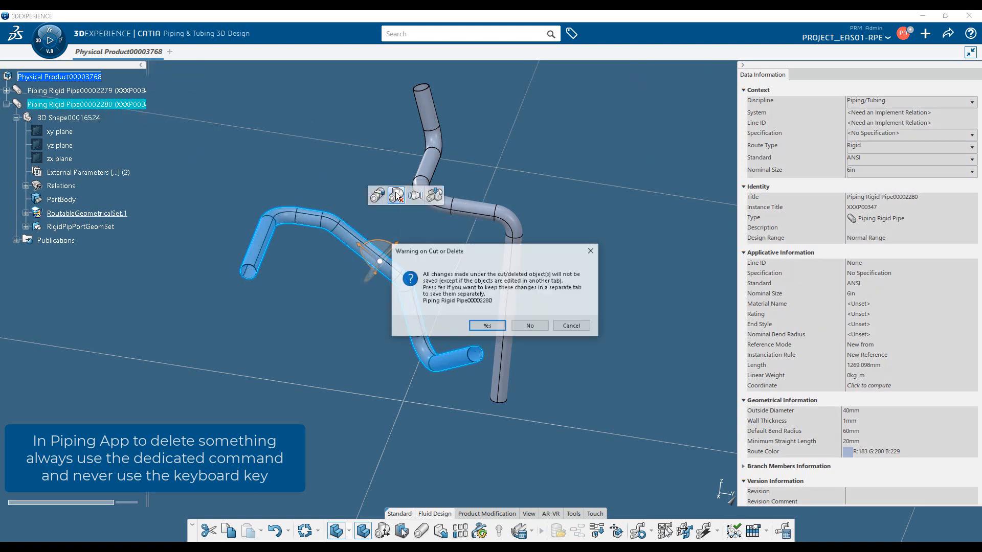
left_click(529, 326)
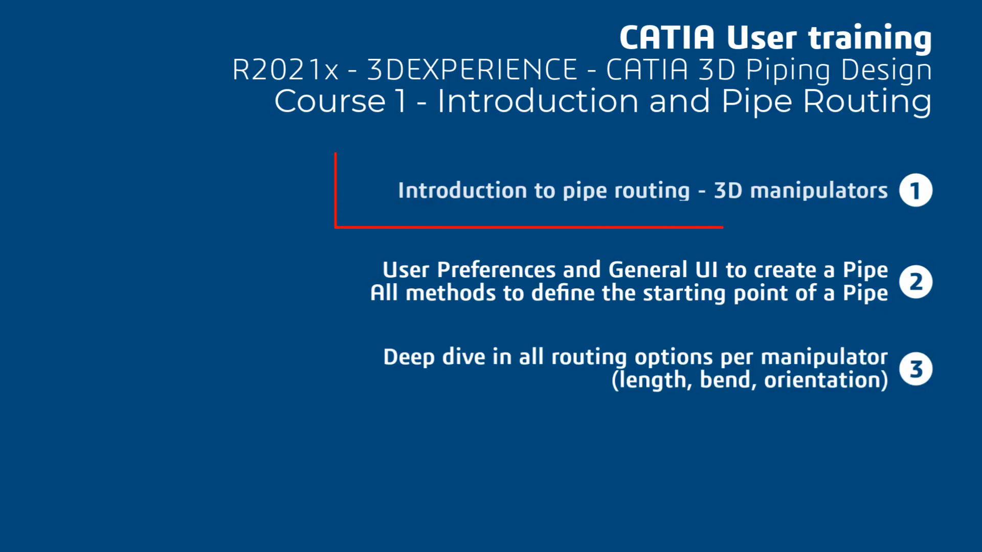